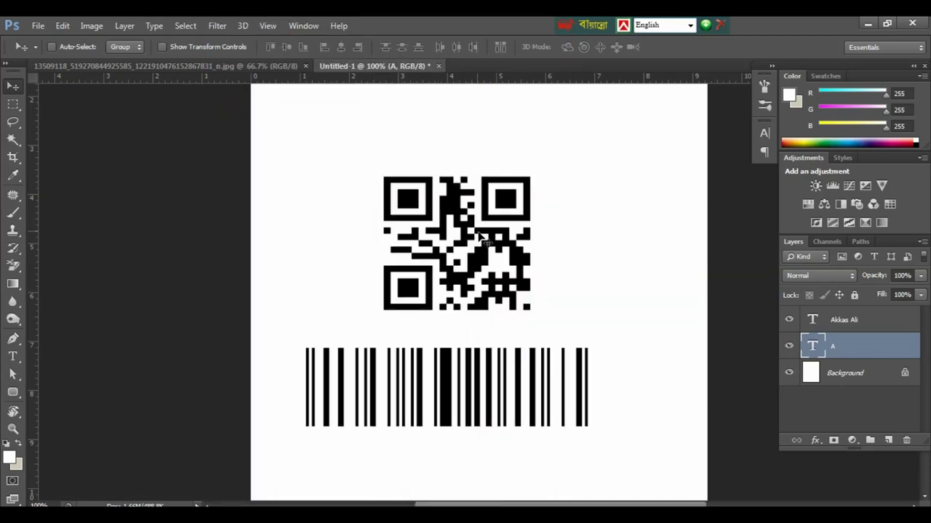
Step: Raise the QR code on the canvas and nudge the barcode up and slightly right
drag(470, 232, 469, 212)
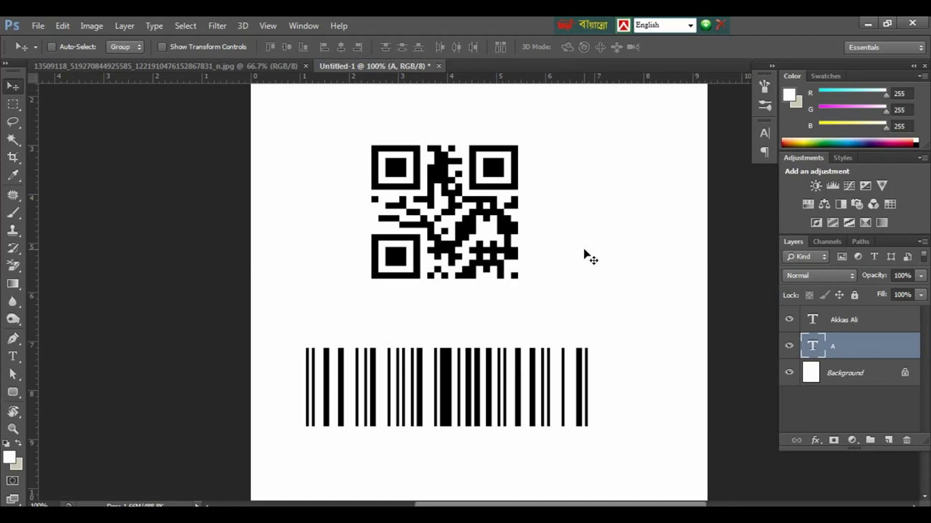
click(860, 325)
drag(560, 374, 581, 351)
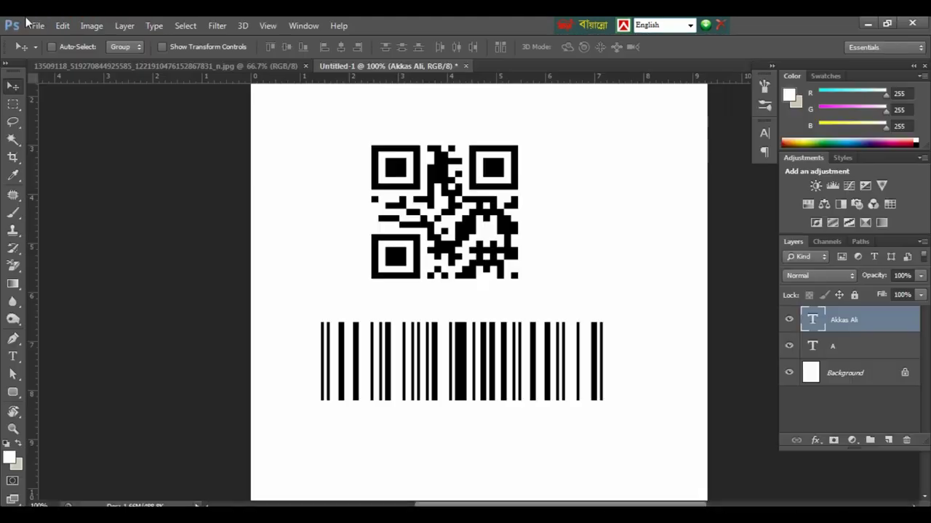
Step: Create a new white 670 × 864 px document at 72 px/in
click(114, 45)
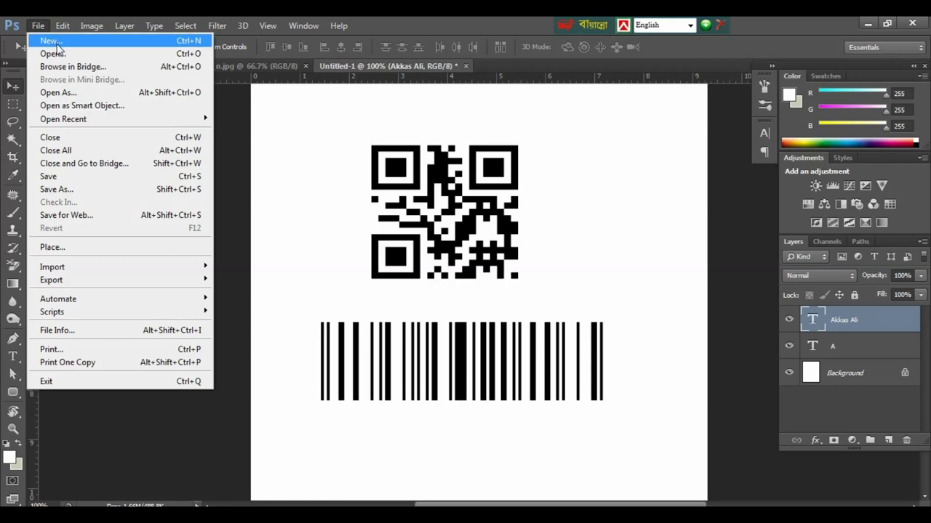
click(51, 41)
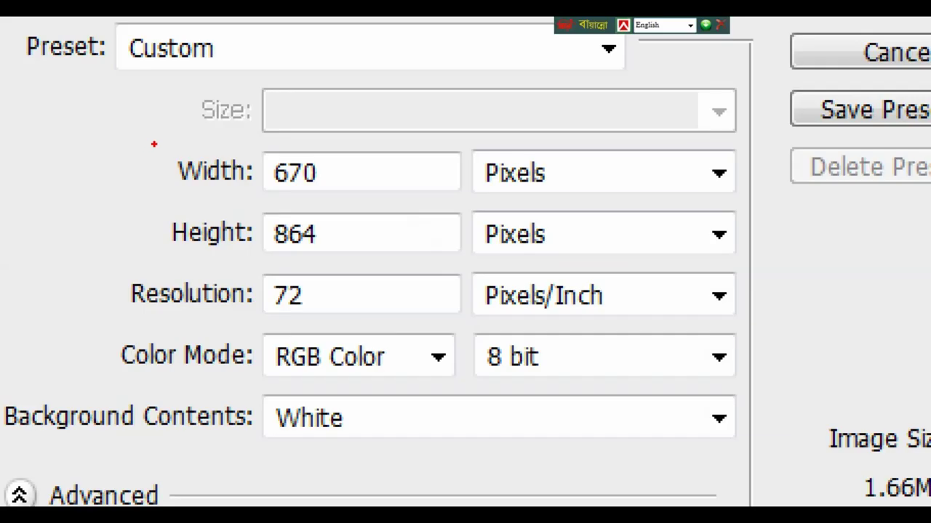
click(422, 180)
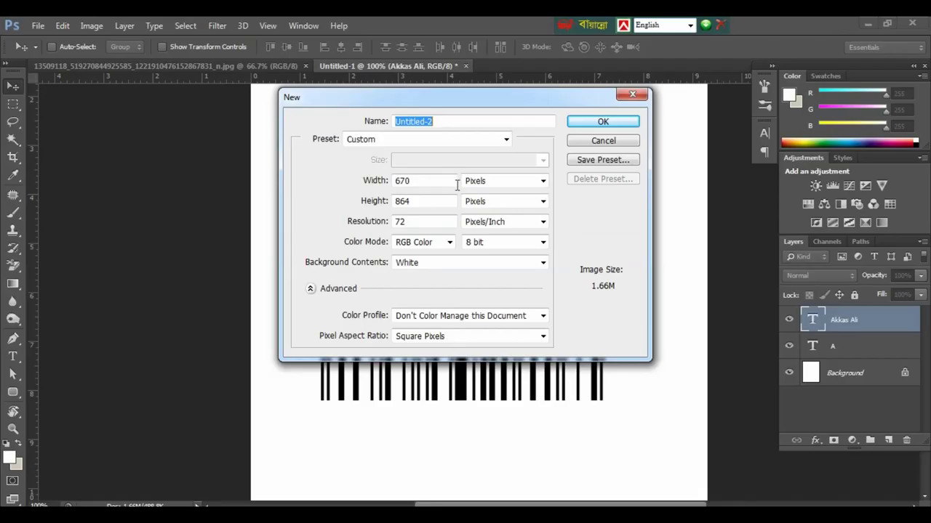
click(617, 121)
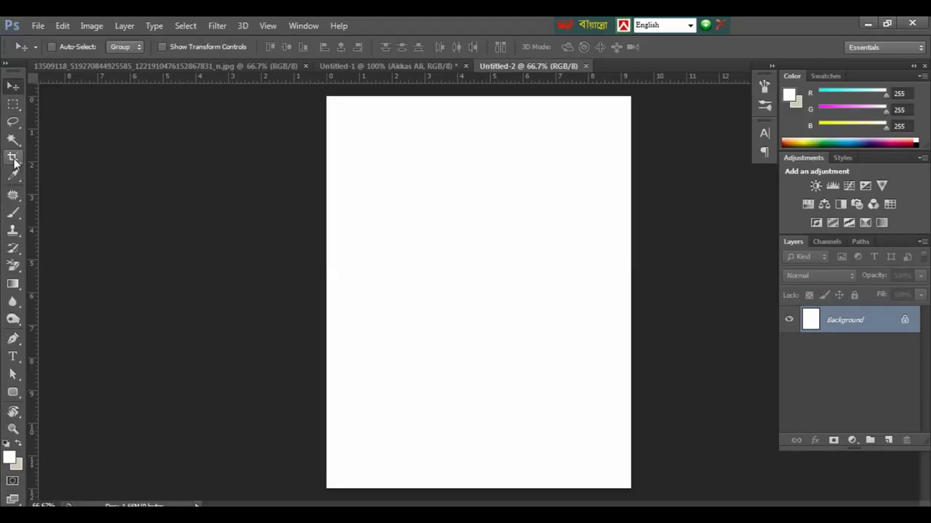
Step: Crop the canvas to a 5.5 cm × 9 cm card at 300 px/in and zoom out
click(38, 146)
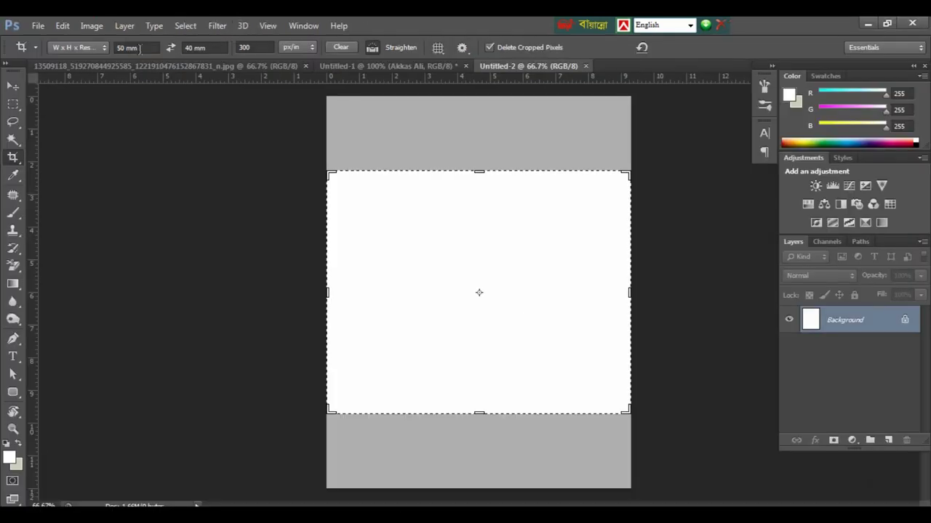
click(141, 48)
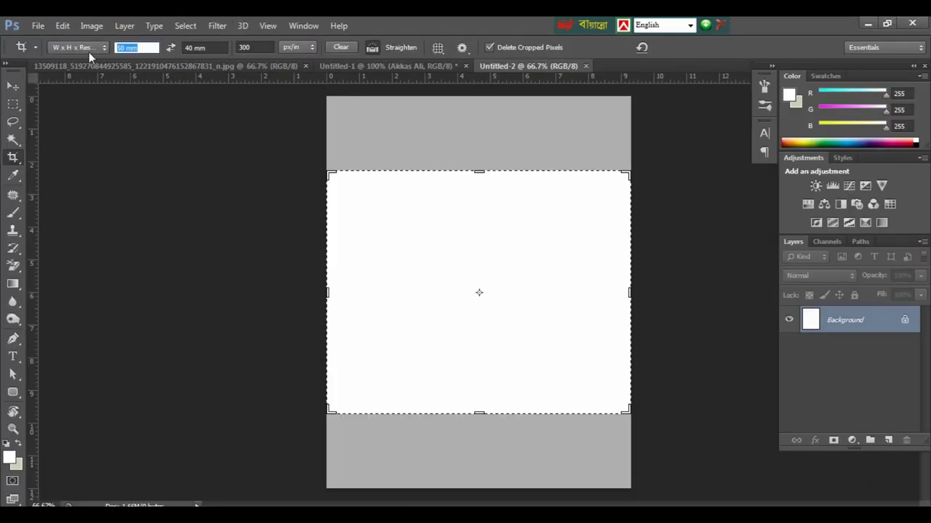
text(5)
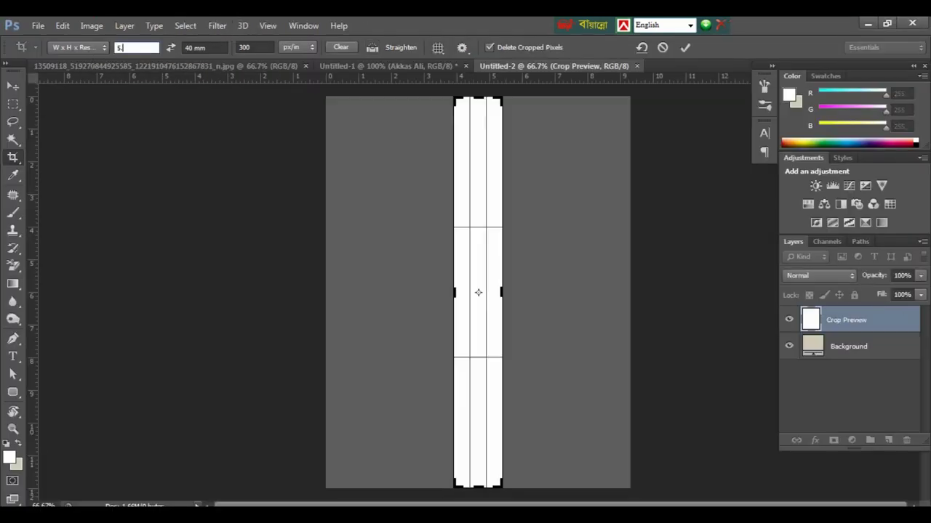
text(.5c)
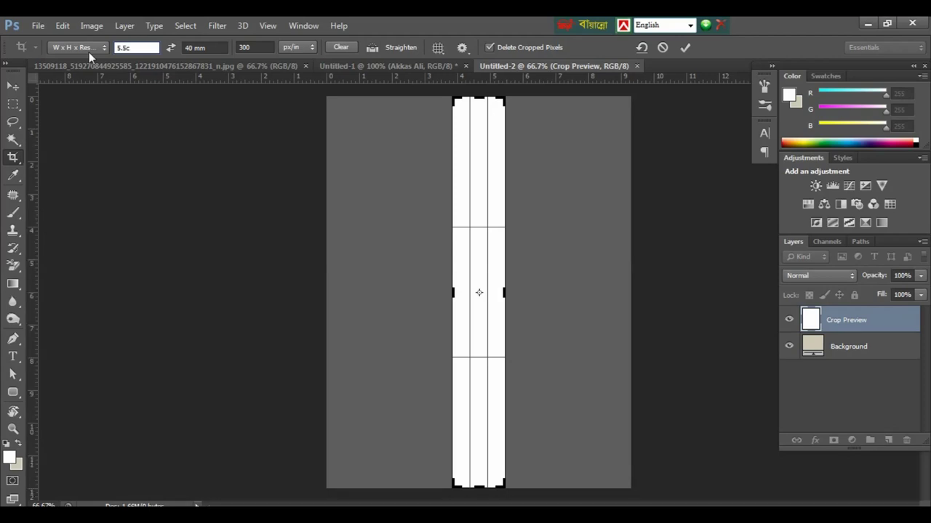
text(m)
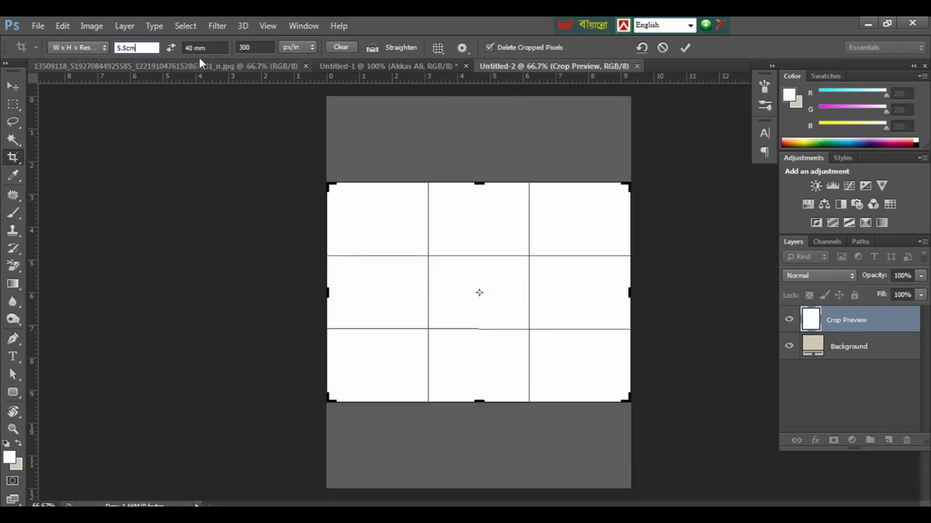
click(210, 47)
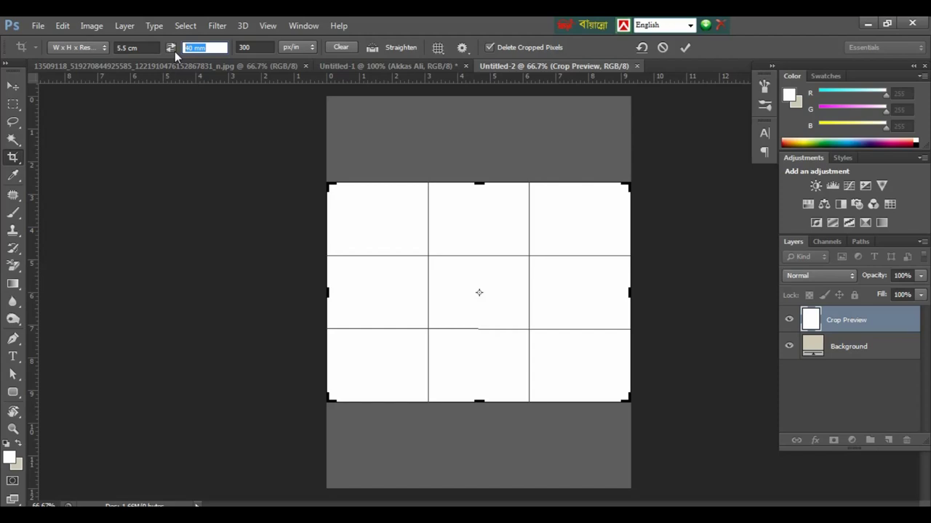
text(9c)
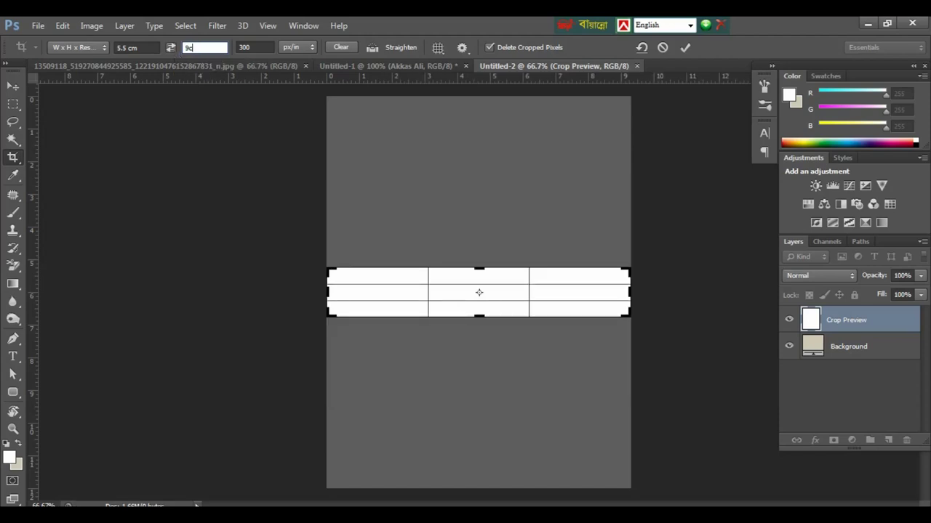
text(m)
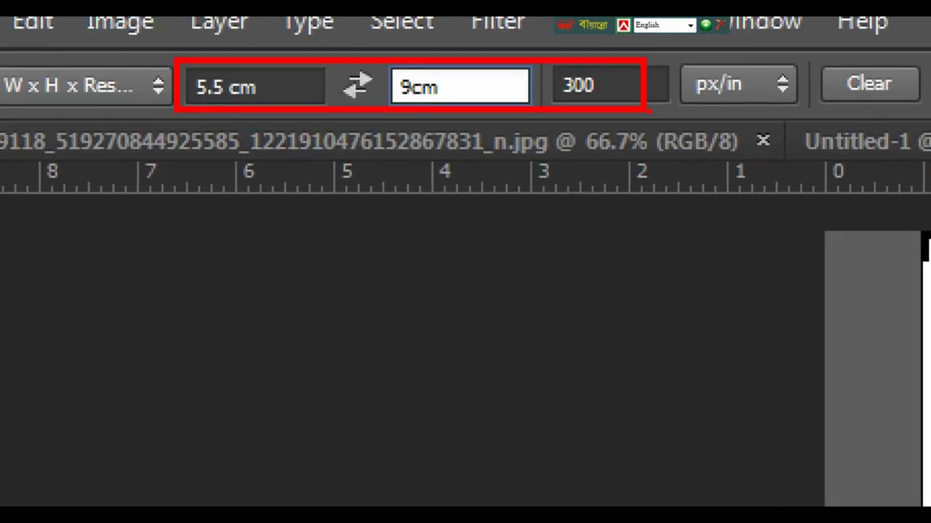
key(Return)
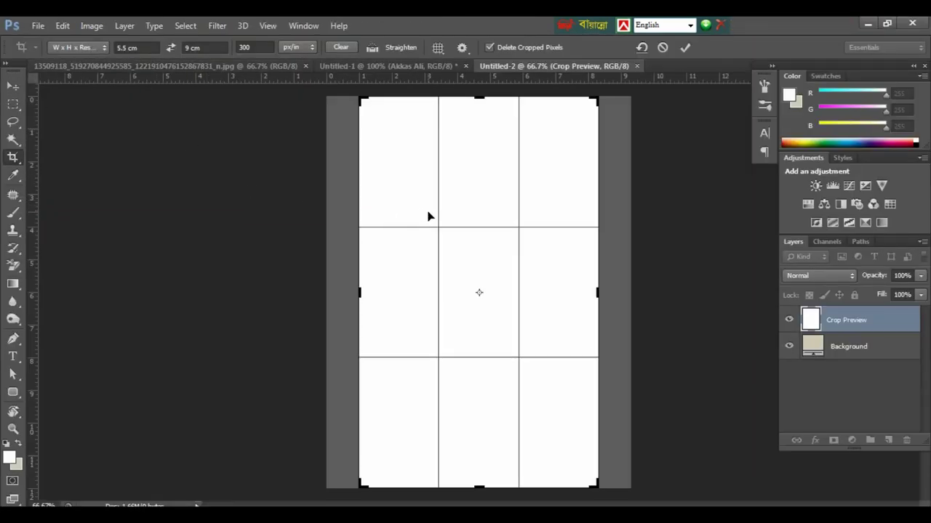
key(Return)
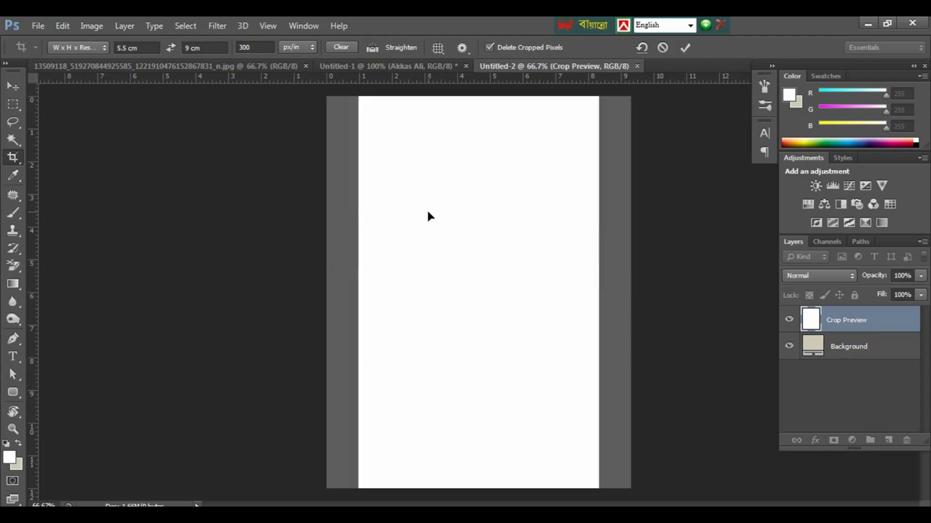
key(ctrl+minus)
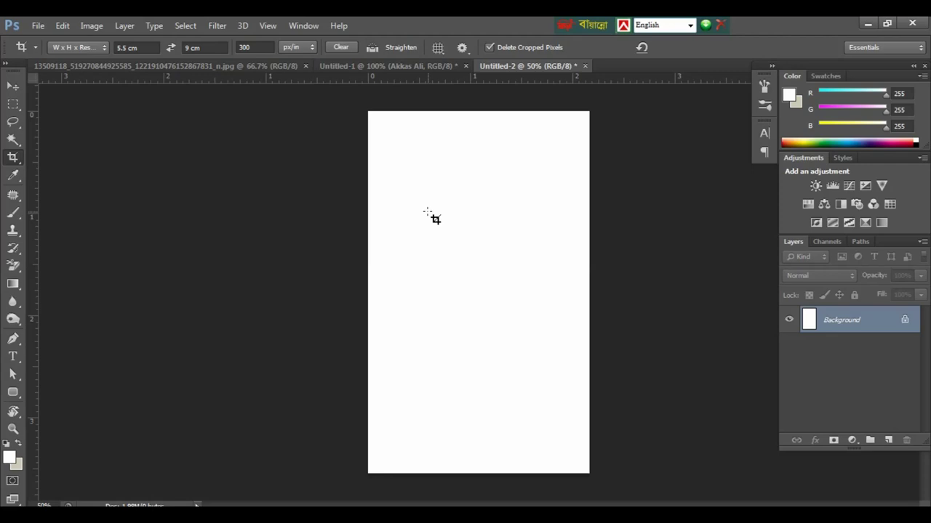
click(418, 202)
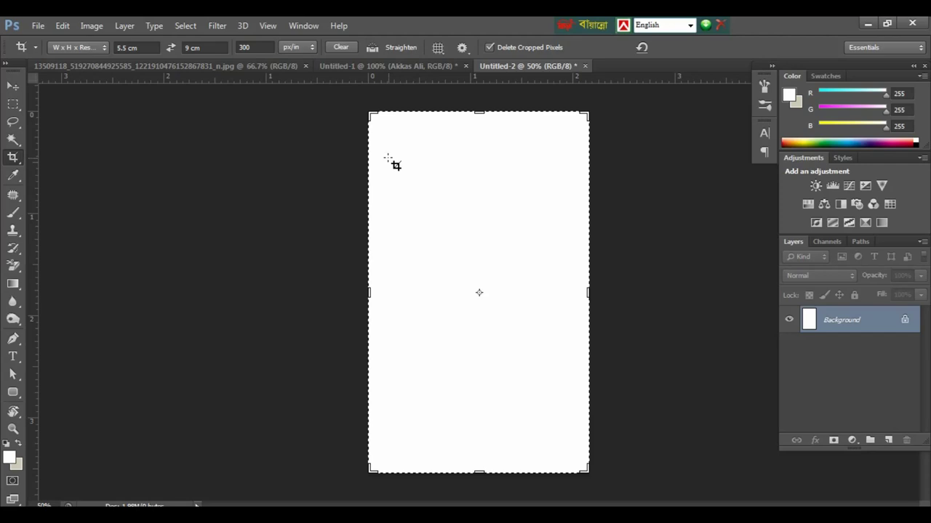
key(v)
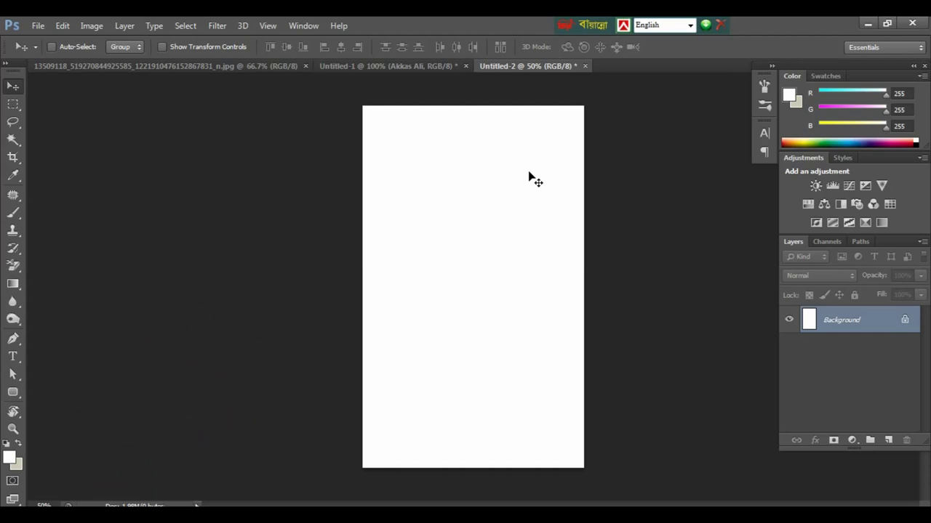
Step: Show rulers and drag out horizontal and vertical guides crossing at the card's centre
key(ctrl+r)
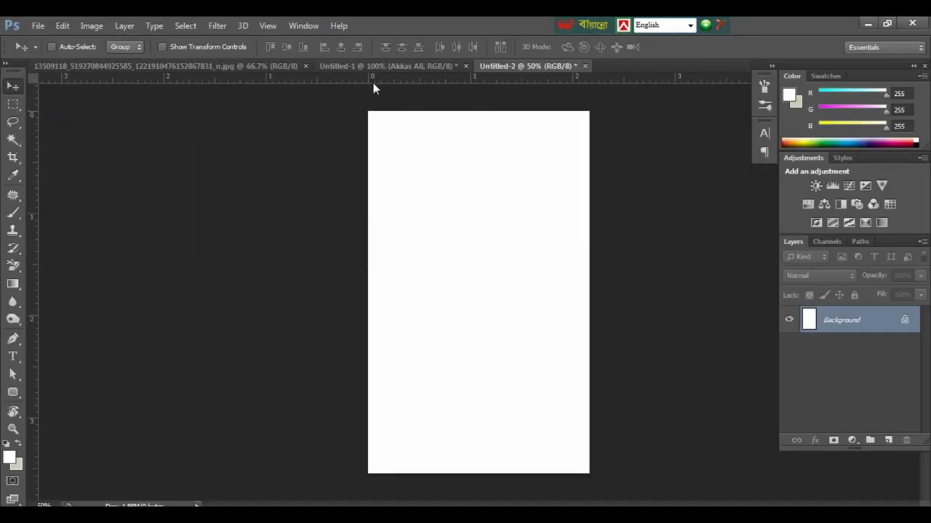
drag(373, 87, 382, 293)
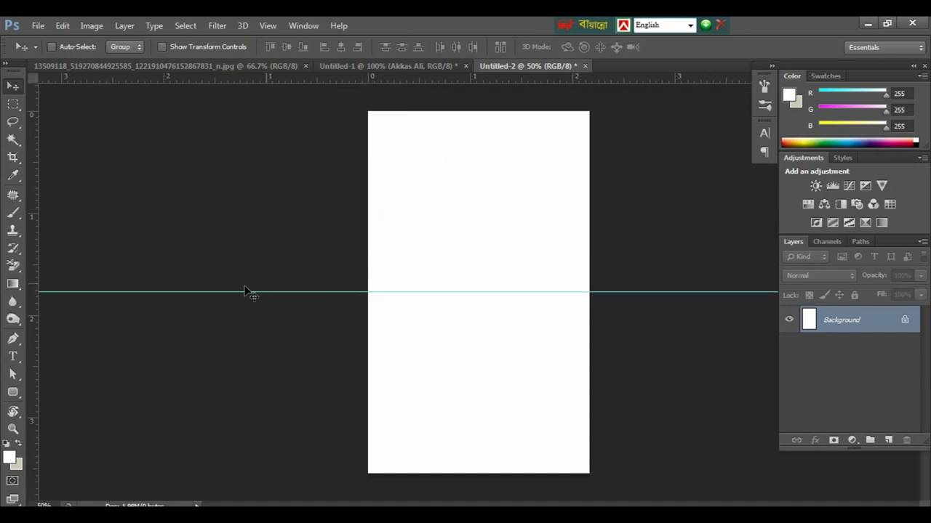
drag(34, 260, 476, 311)
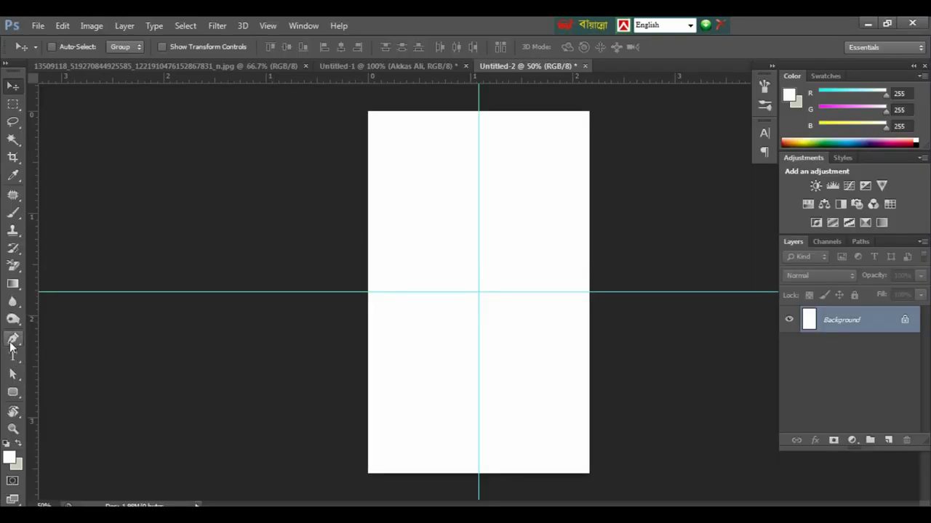
Step: Trace a pen path around the card's top tapering to a point below centre, then load it as a selection
click(11, 340)
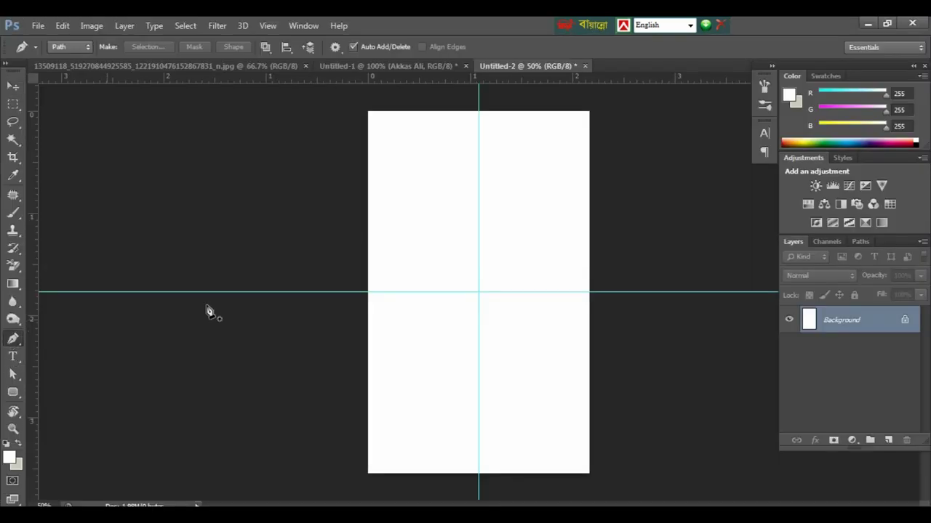
click(360, 292)
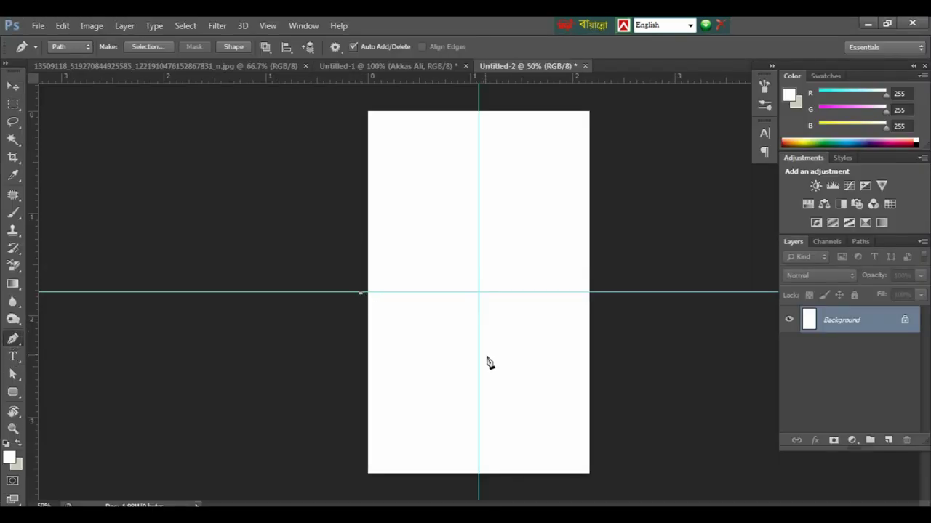
click(479, 348)
click(592, 292)
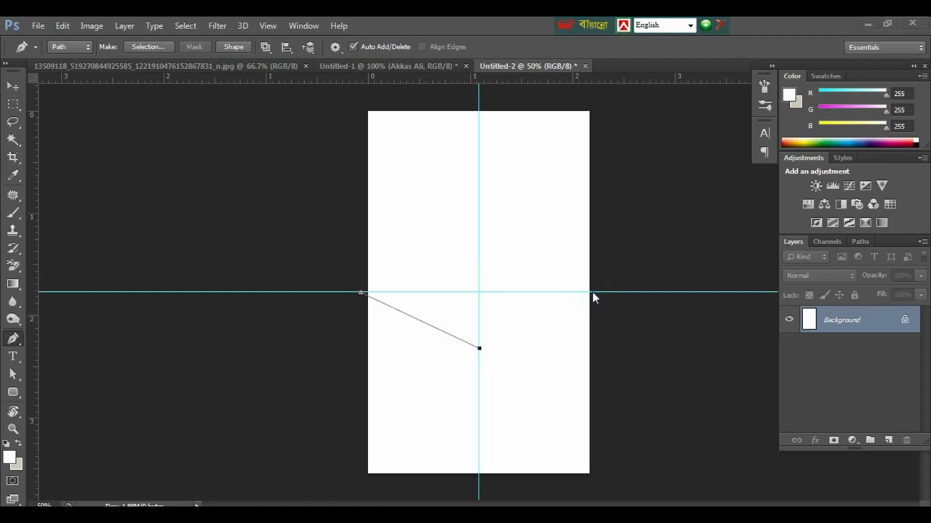
click(599, 292)
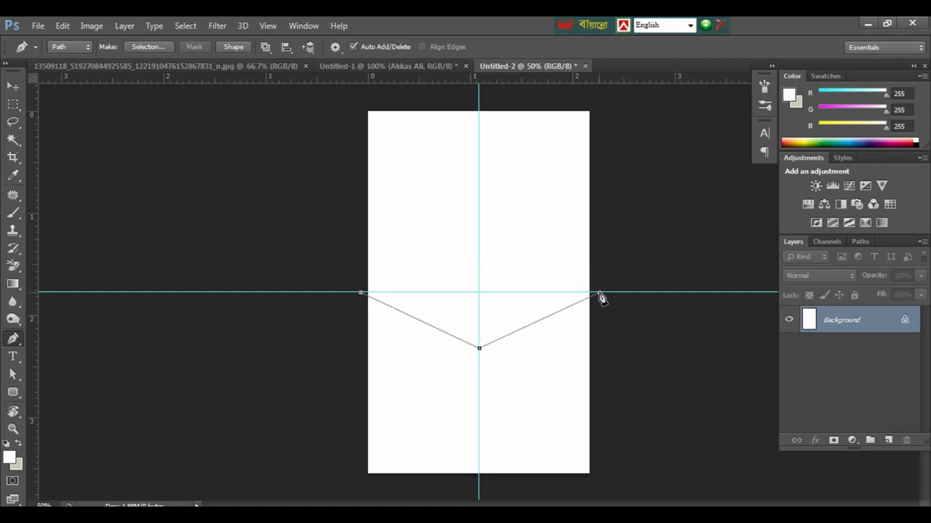
click(626, 119)
click(575, 100)
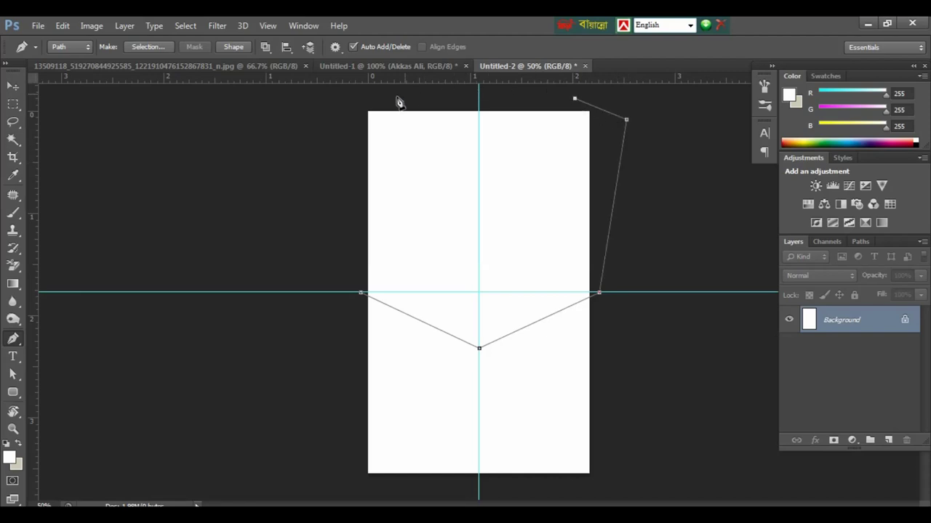
click(367, 98)
click(319, 162)
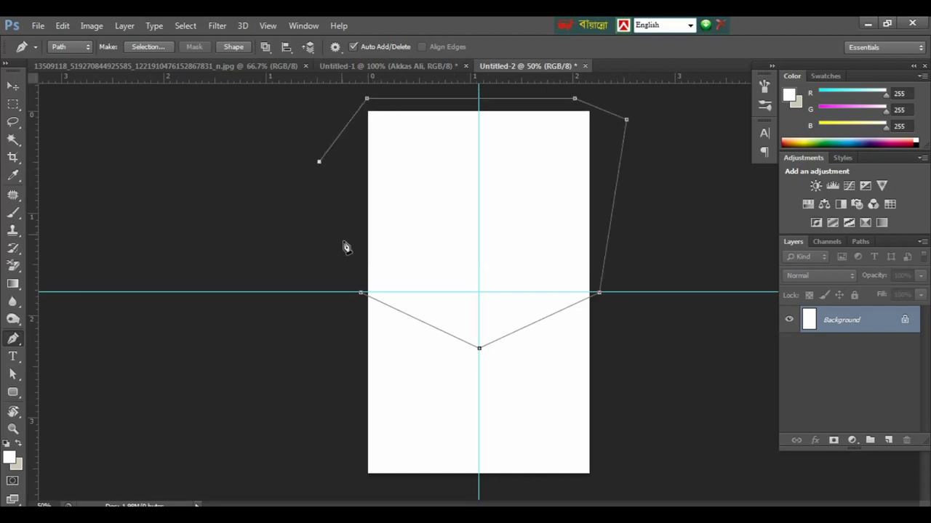
click(361, 293)
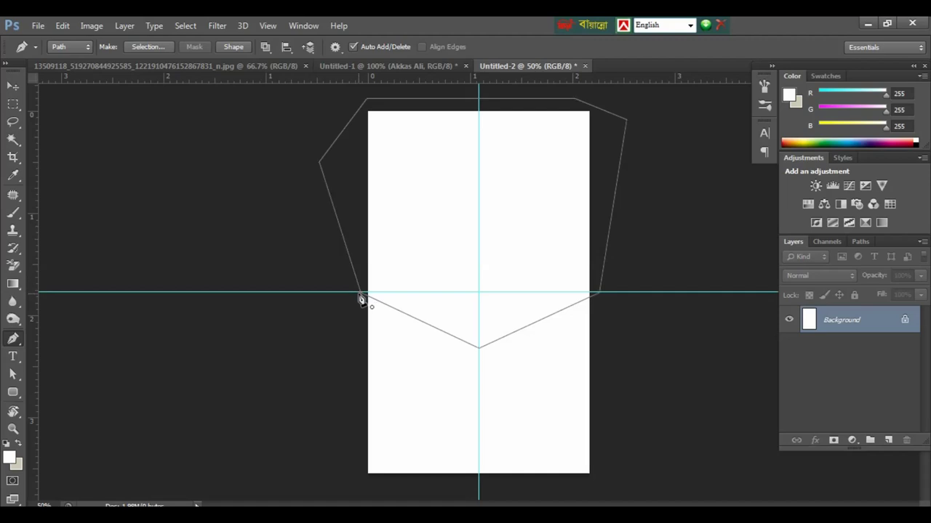
key(ctrl+Return)
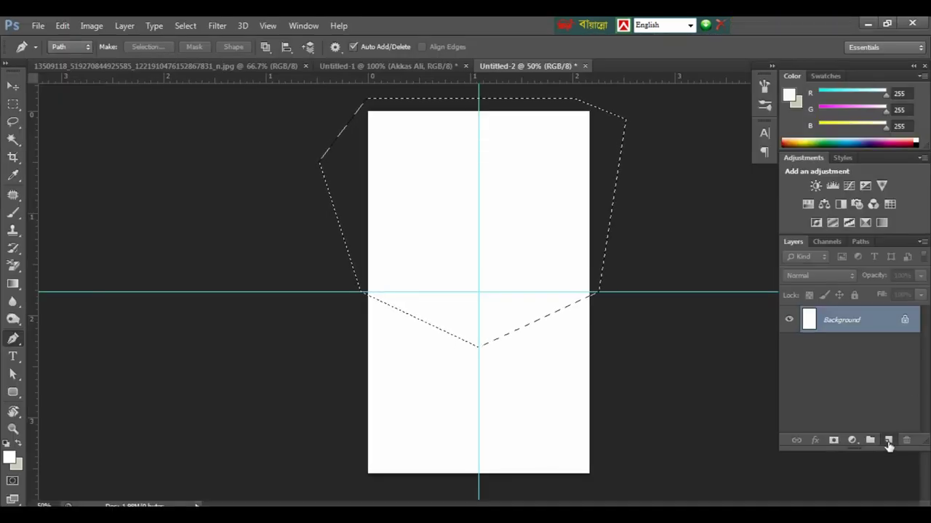
Step: On a new layer, fill the header selection with colour b7bdd1 and deselect
click(888, 441)
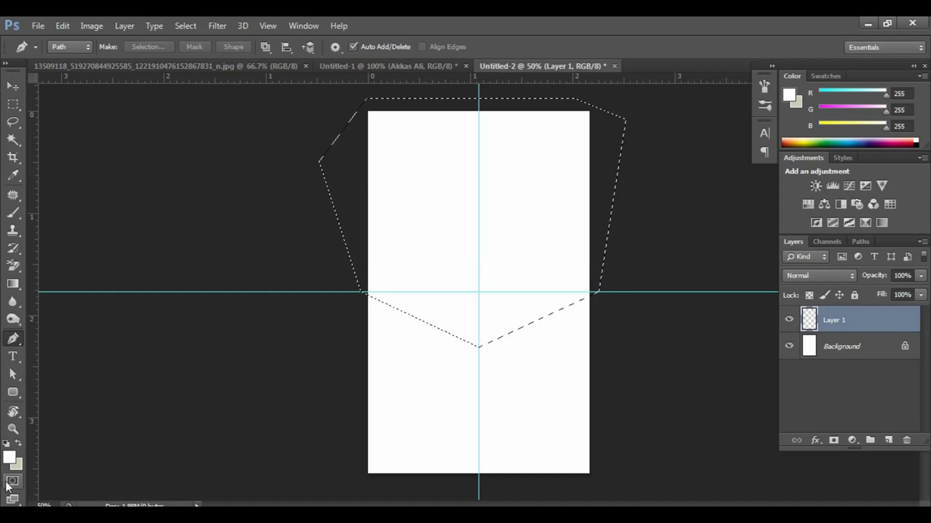
click(17, 465)
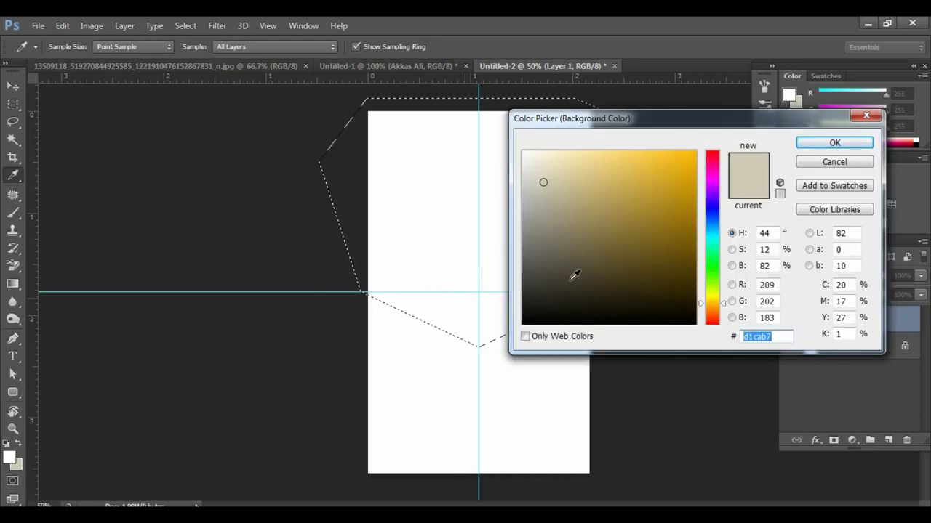
text(b7bdd1)
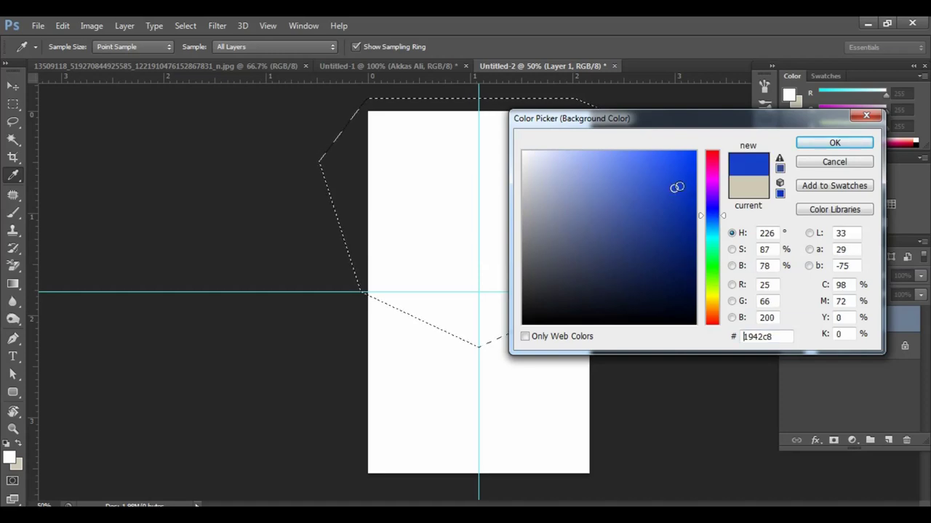
click(835, 144)
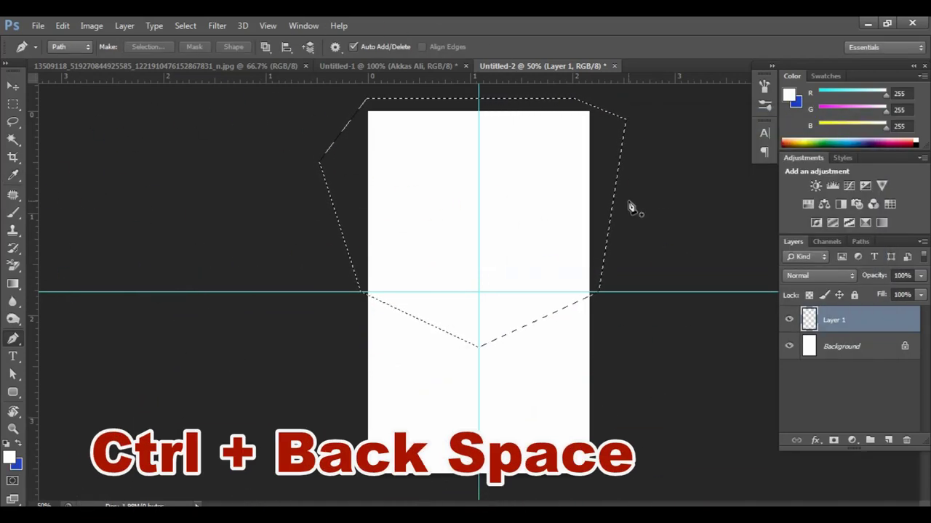
key(ctrl+BackSpace)
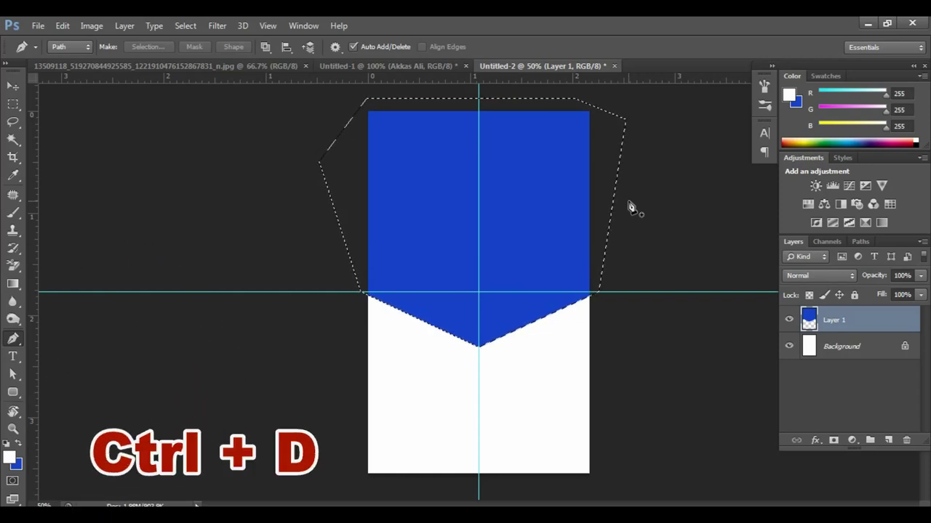
key(ctrl+d)
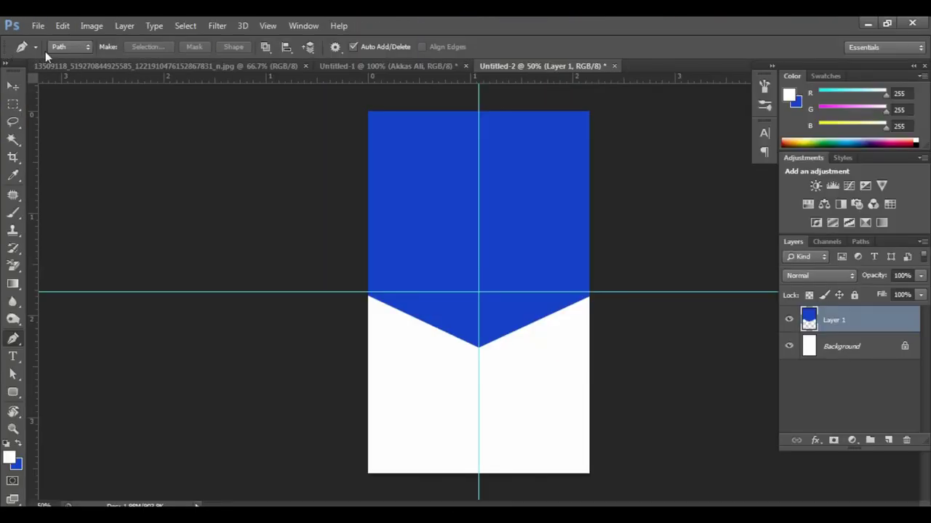
Step: Drag both guides back off the card and select Layer 1
key(v)
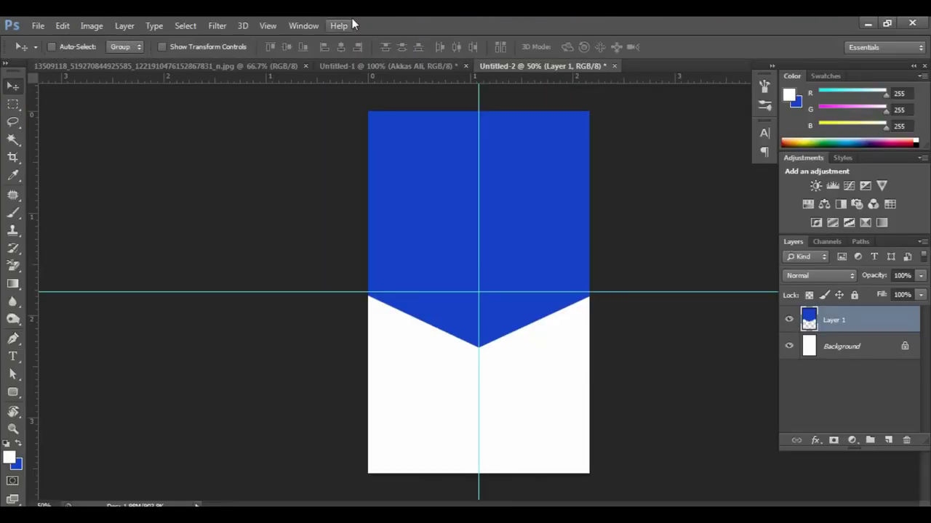
drag(481, 77, 4, 165)
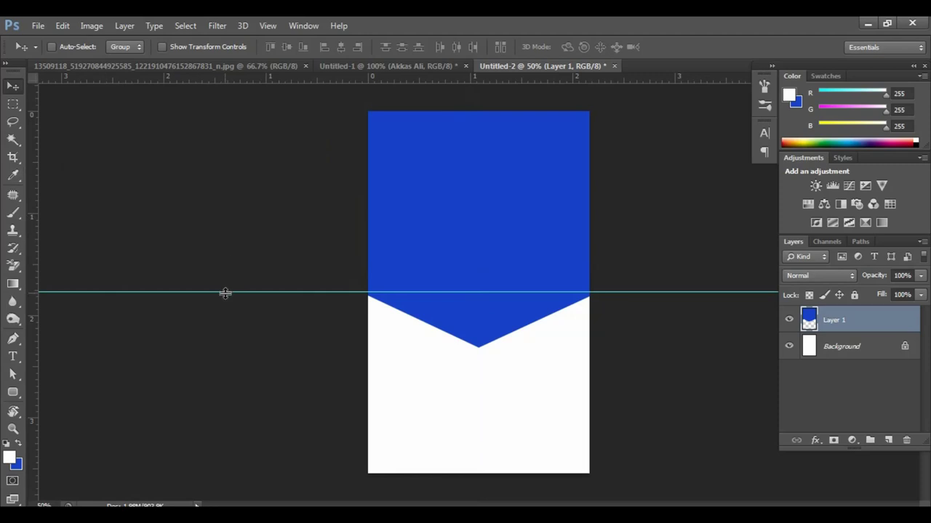
drag(225, 291, 219, 36)
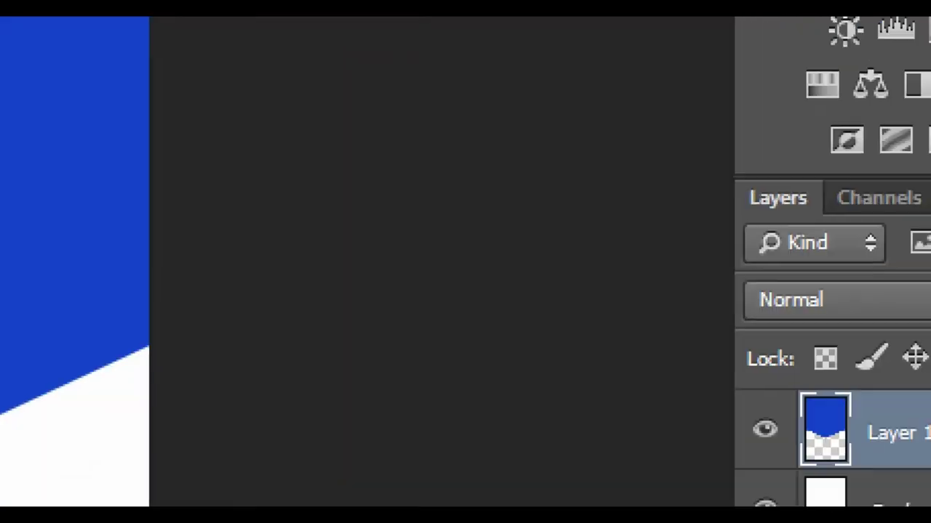
click(879, 330)
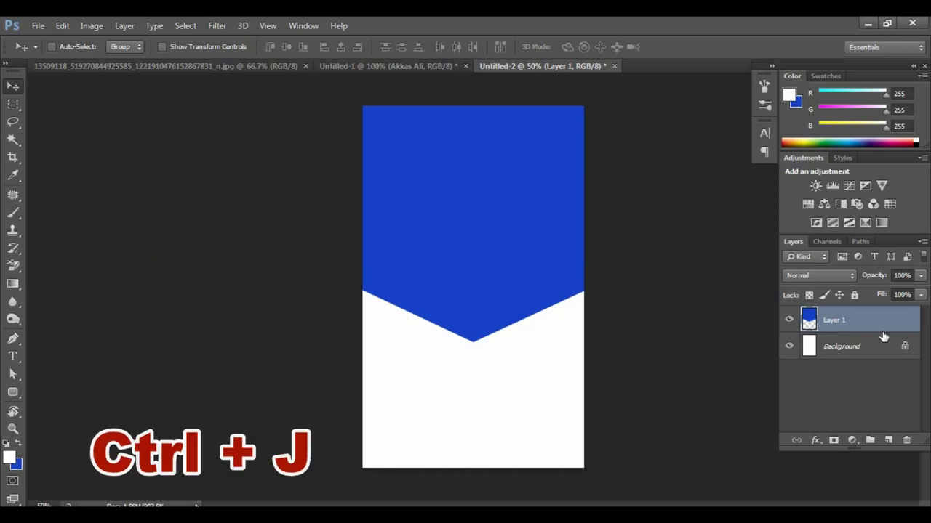
Step: Duplicate Layer 1, scale the copy to about 56% around its centre, and move it down
key(ctrl+j)
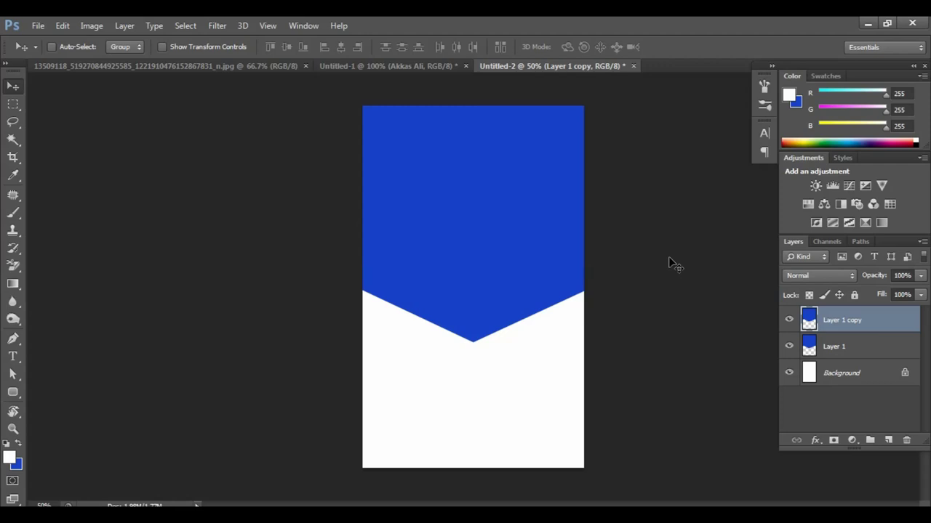
key(ctrl+t)
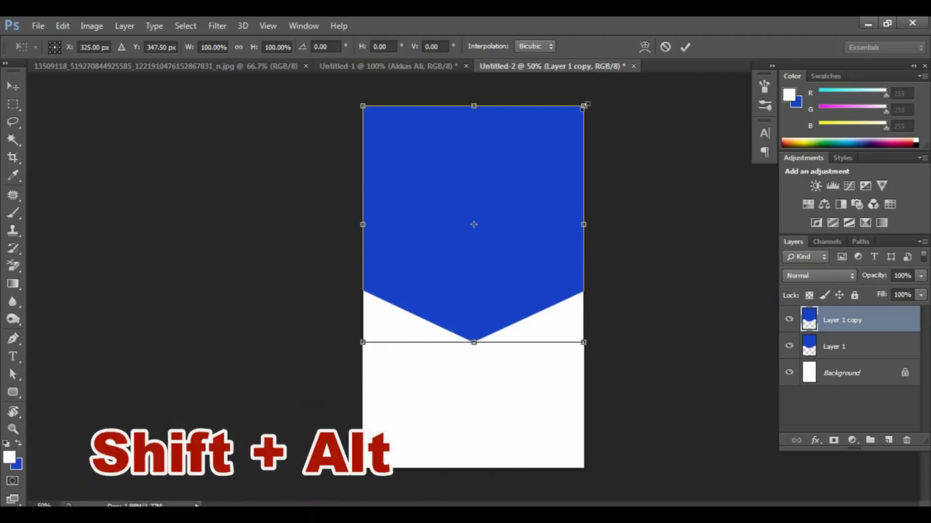
drag(583, 106, 545, 168)
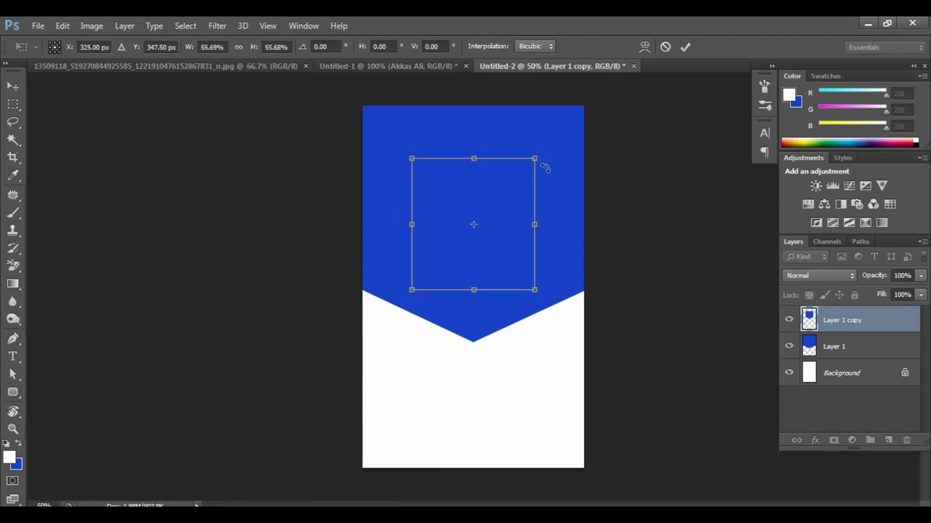
key(Return)
drag(482, 214, 476, 371)
key(w)
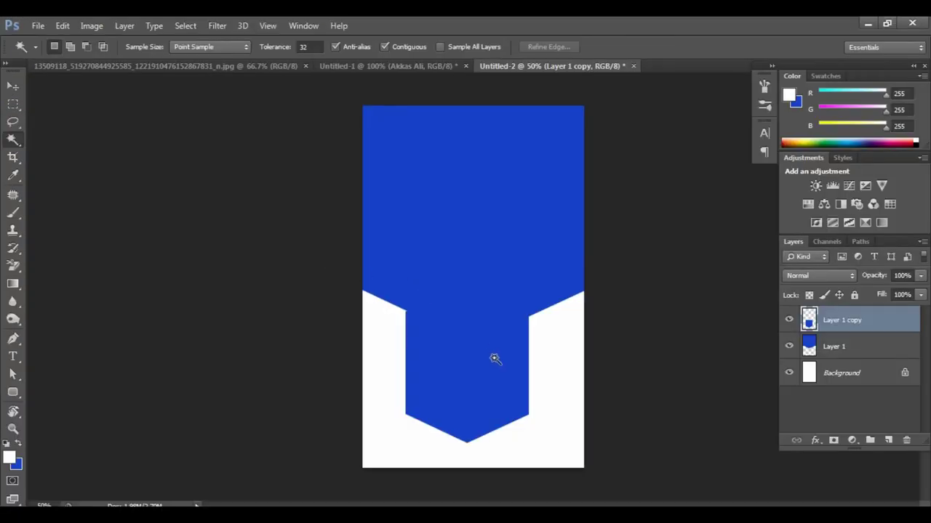
Step: Fill the smaller copy white, move it up into the header, and shorten it into a notch
click(484, 365)
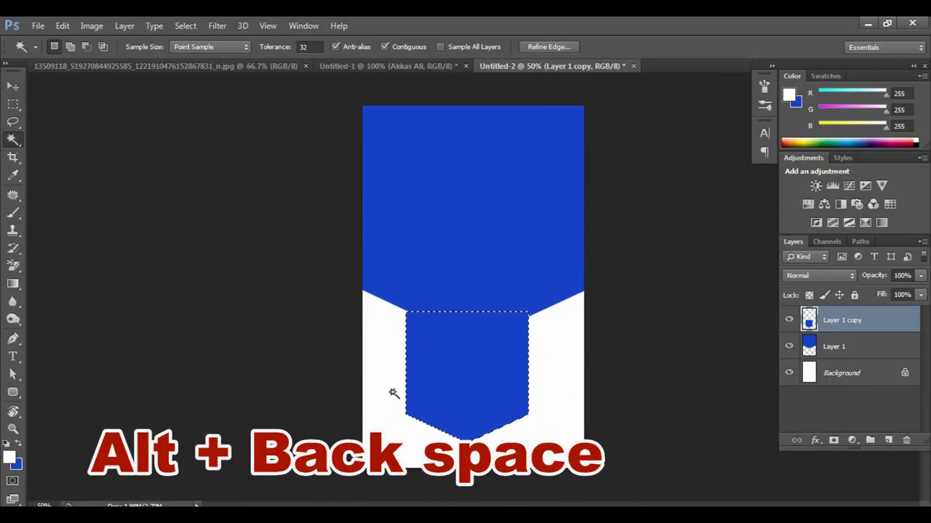
key(alt+BackSpace)
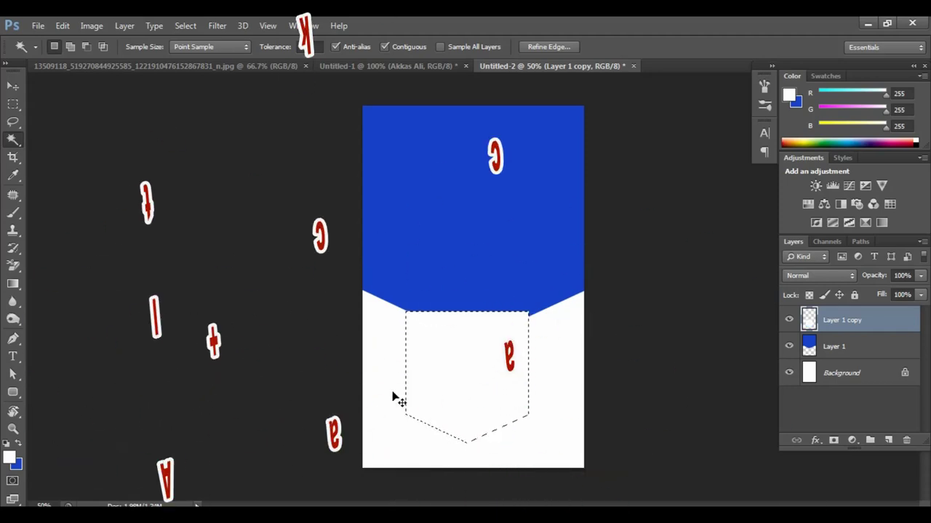
key(ctrl+d)
key(v)
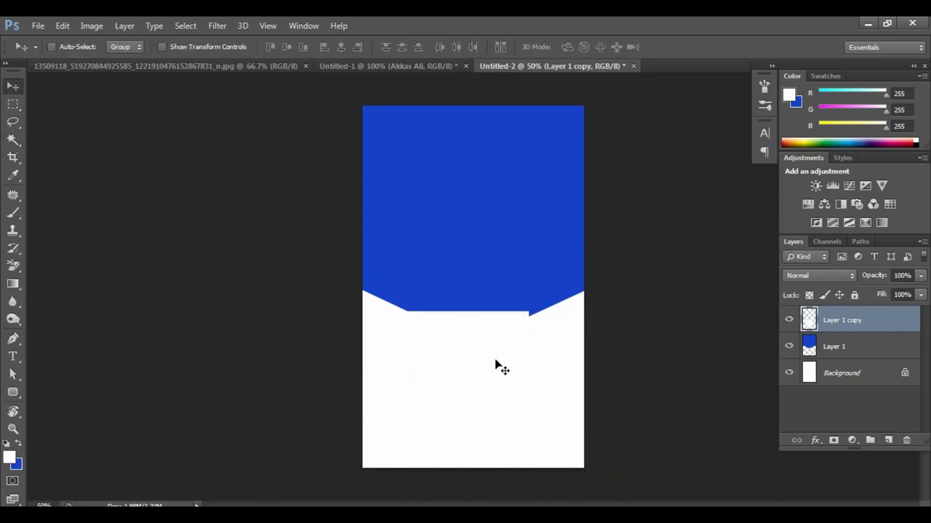
drag(497, 366, 497, 153)
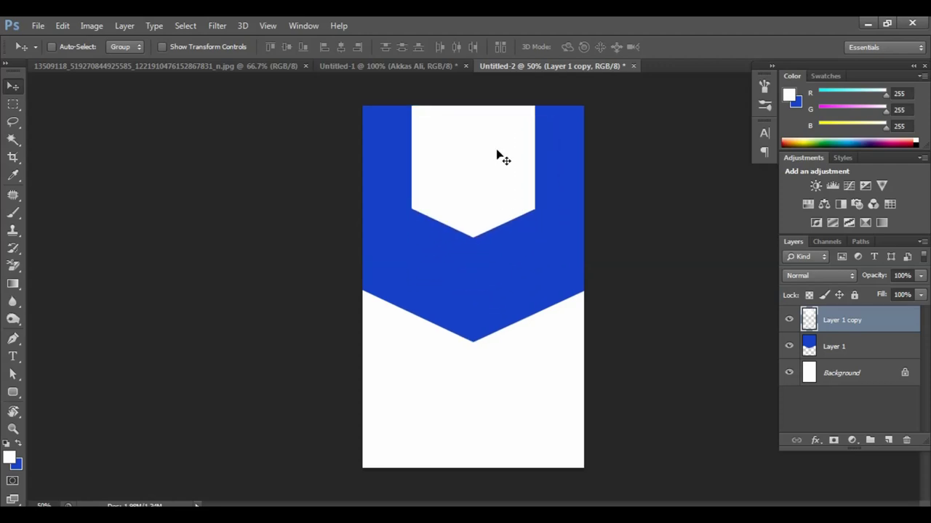
key(ctrl+t)
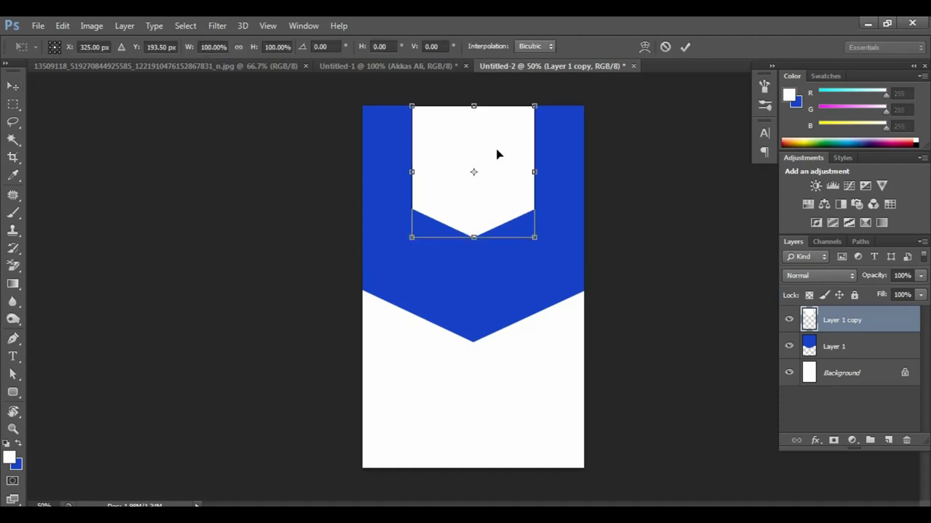
drag(474, 236, 476, 212)
key(Return)
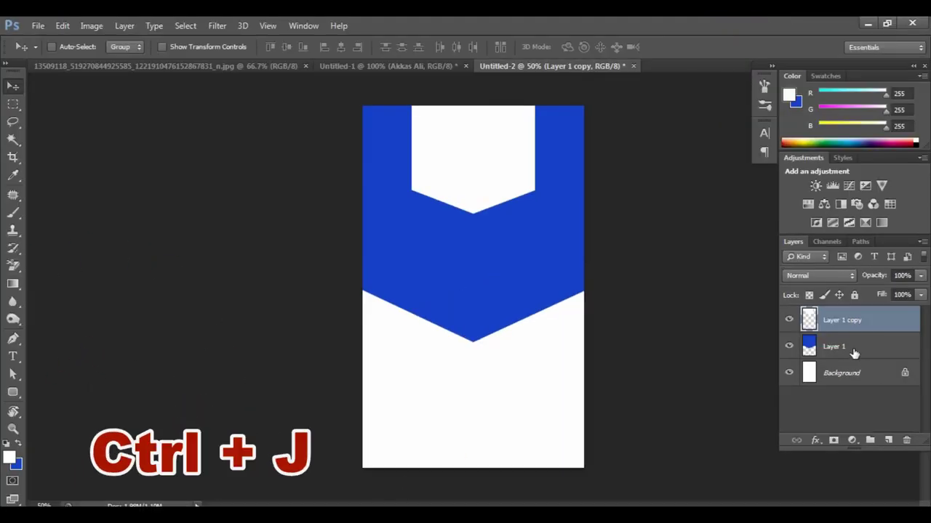
Step: Duplicate the blue header, rotate the copy 180°, and place it at the card's bottom
click(700, 321)
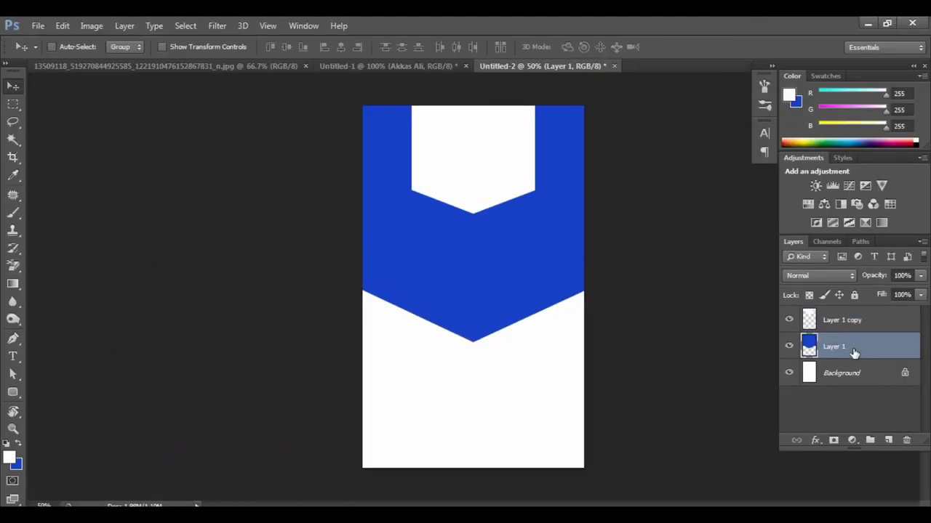
key(ctrl+j)
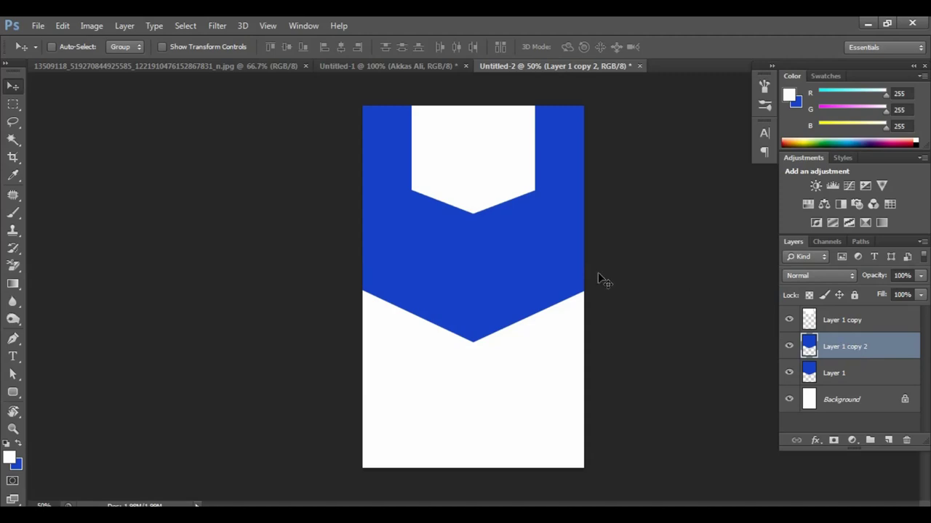
drag(567, 263, 569, 396)
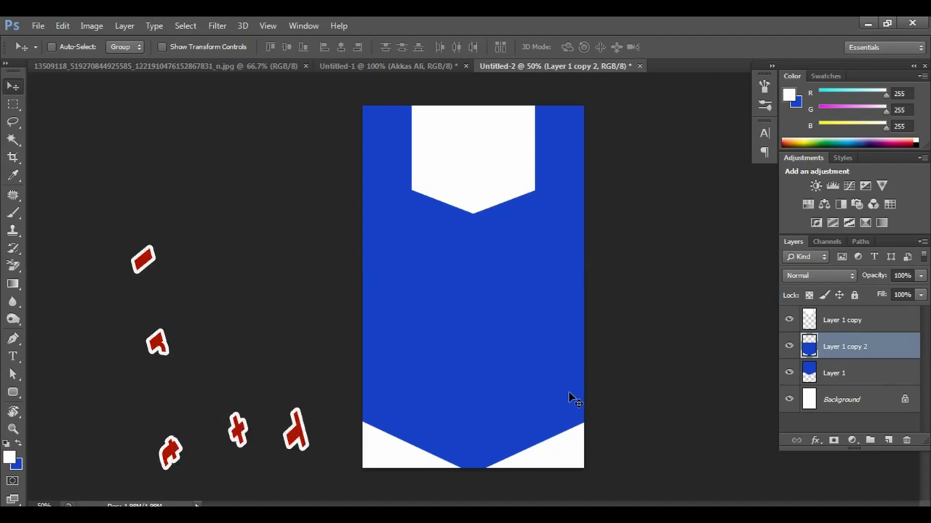
key(ctrl+t)
right_click(496, 330)
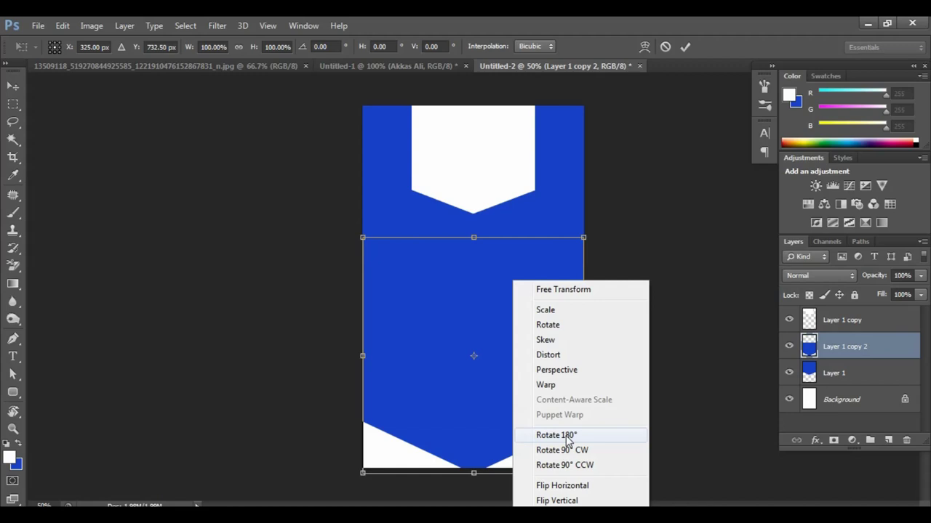
click(556, 436)
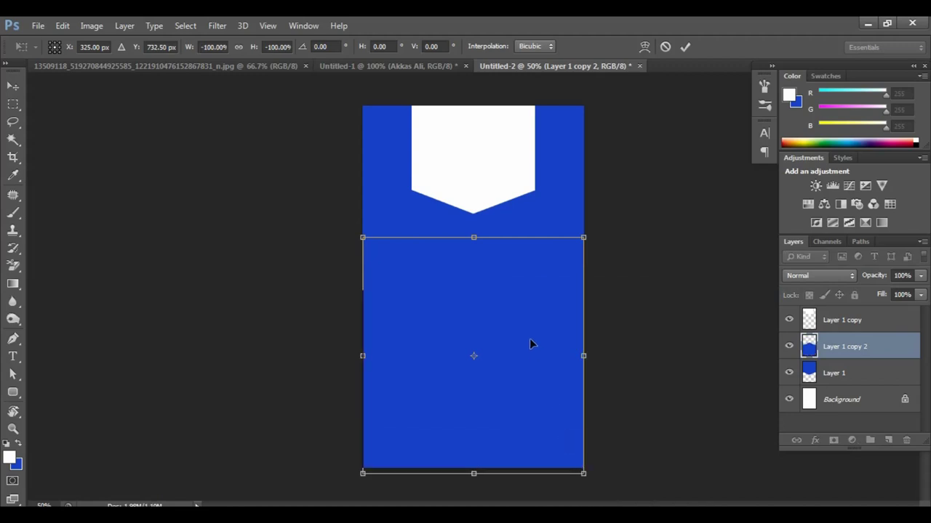
drag(530, 339, 527, 476)
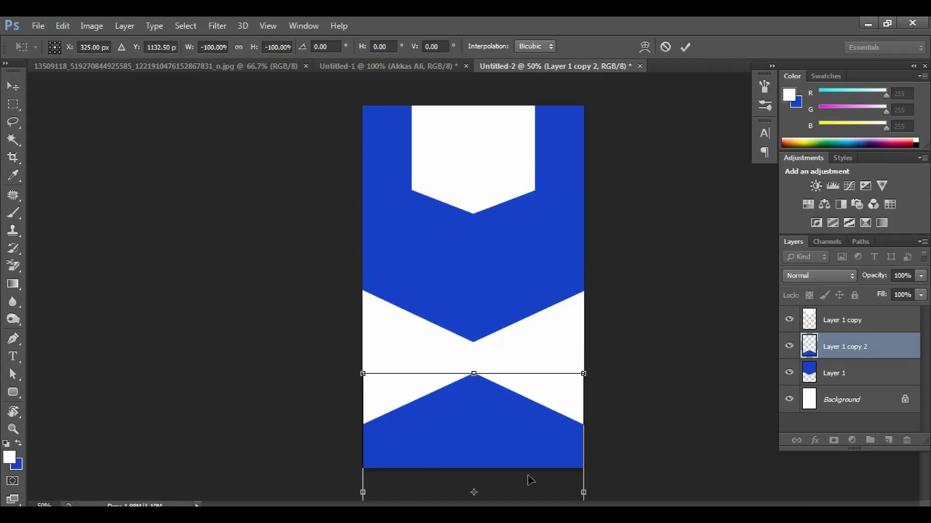
key(Return)
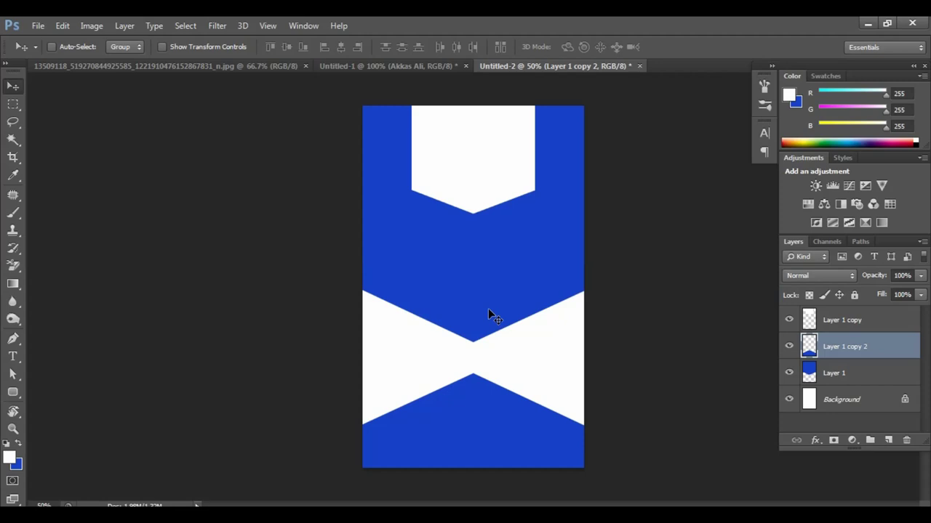
Step: Nudge the Layer 1 blue shape up slightly, then Magic Wand select its upper blue area
right_click(494, 261)
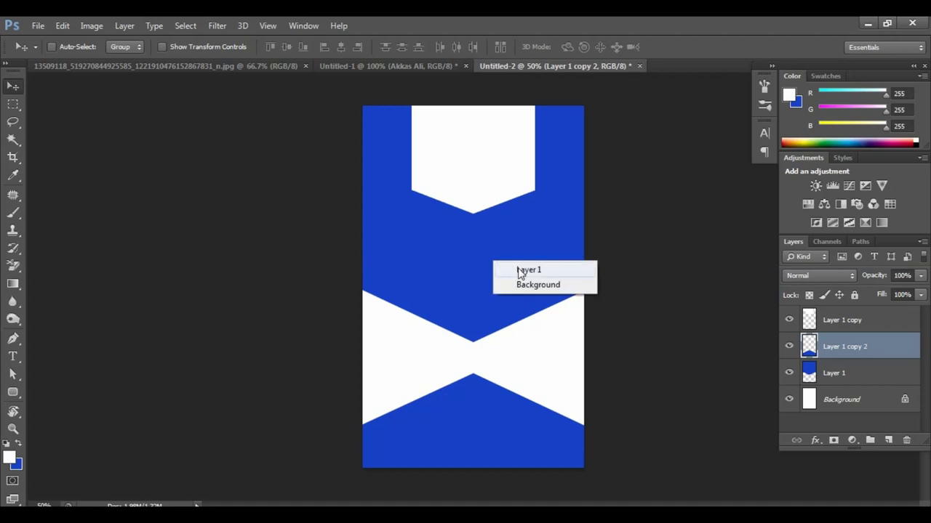
click(519, 270)
drag(513, 277, 521, 260)
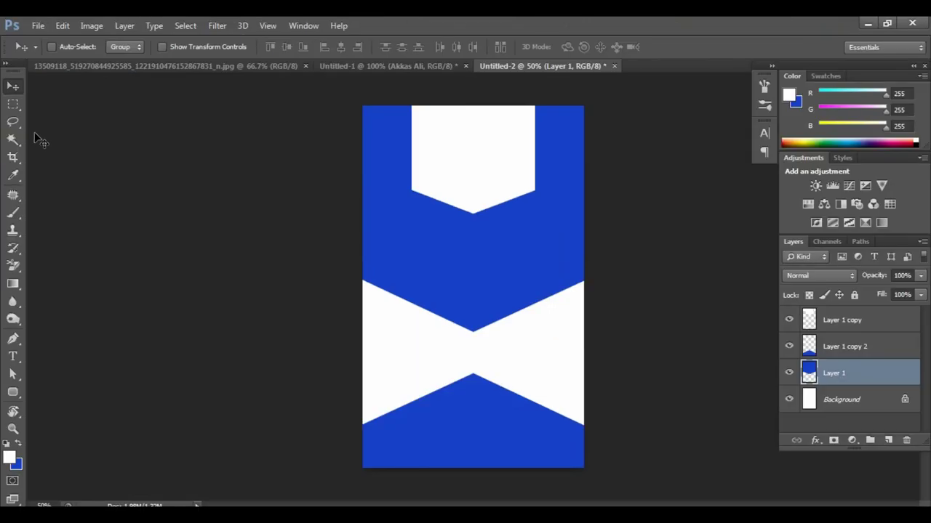
click(13, 140)
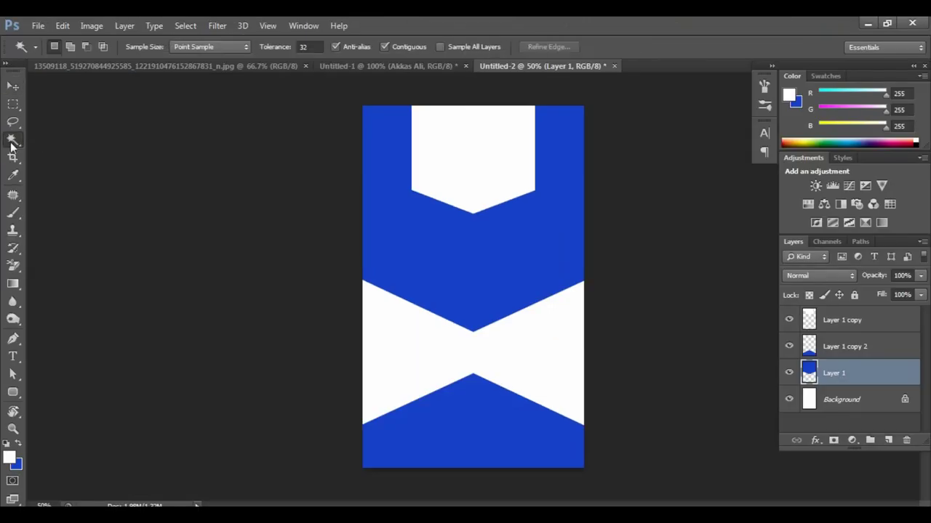
click(443, 248)
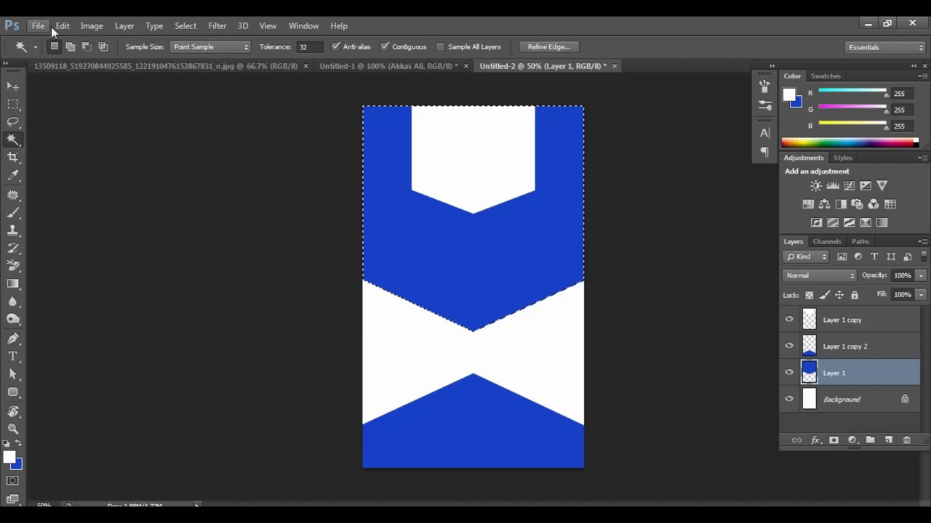
Step: Stroke the selection 15 px outside in dark navy #040467, then deselect
click(176, 48)
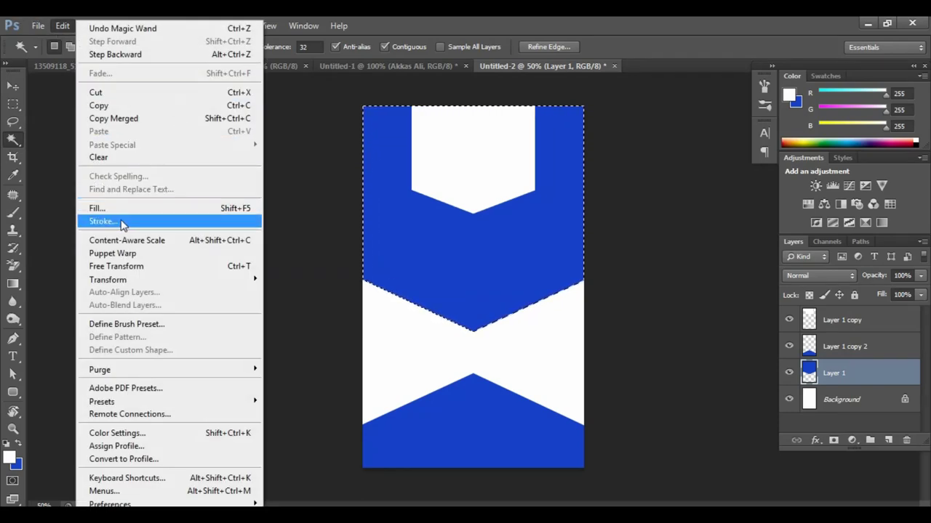
click(120, 222)
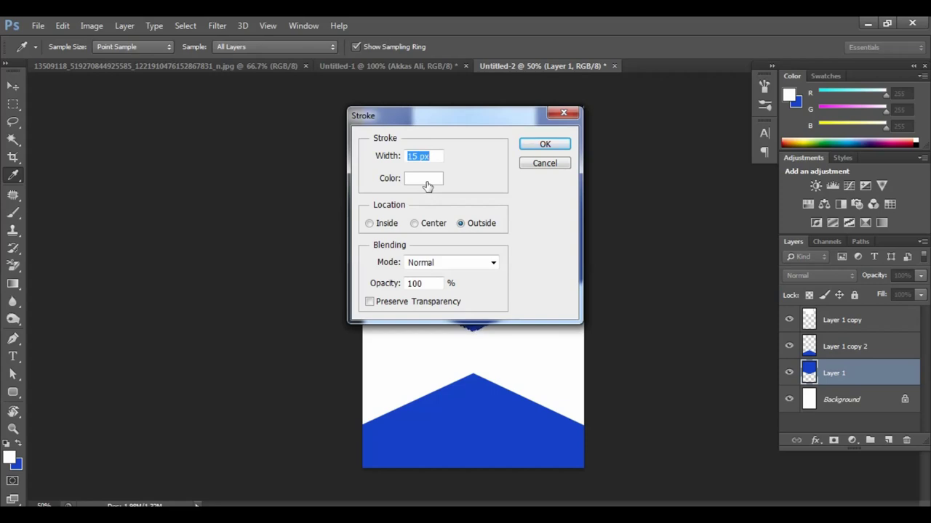
click(424, 180)
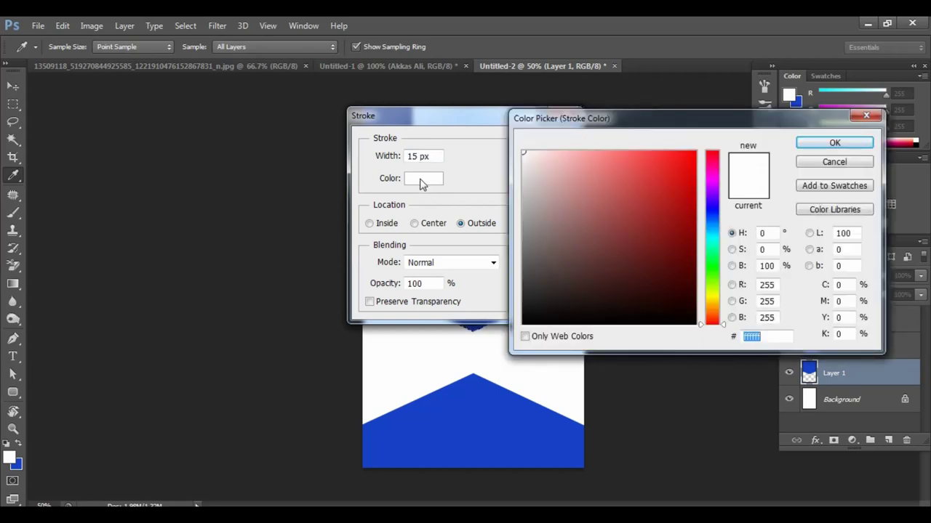
click(711, 209)
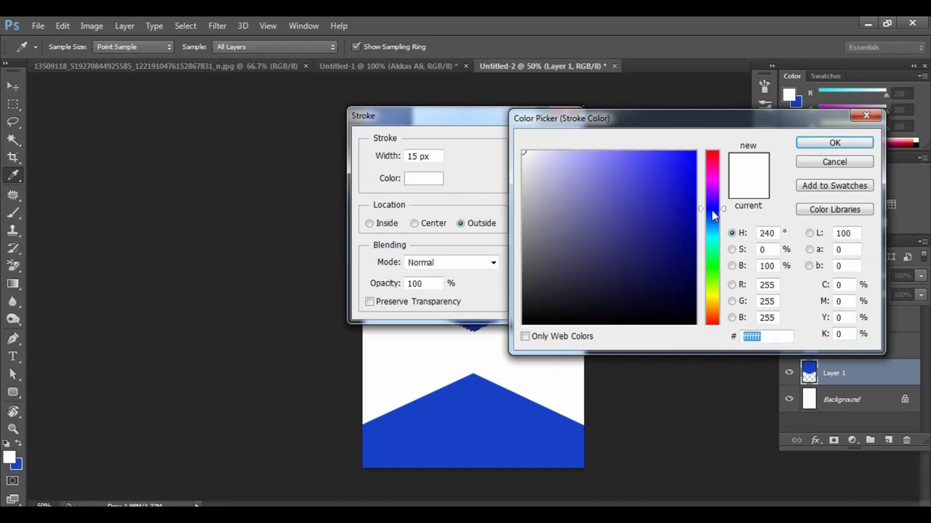
click(689, 255)
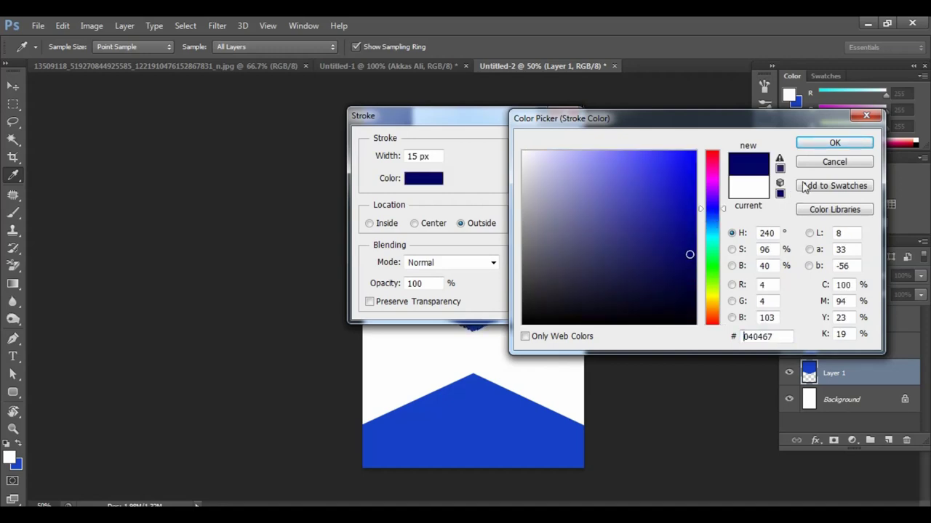
click(832, 144)
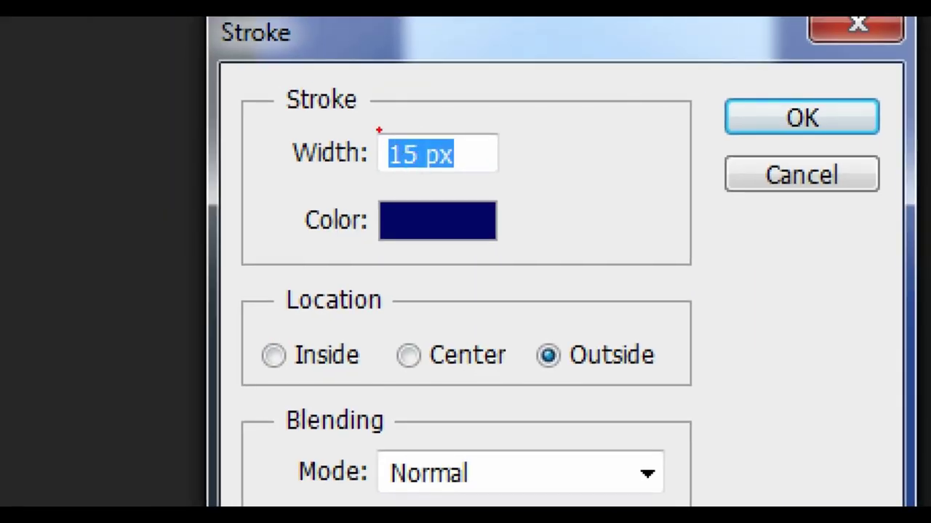
mouse_move(379, 129)
mouse_down()
mouse_move(453, 175)
mouse_move(474, 175)
mouse_up()
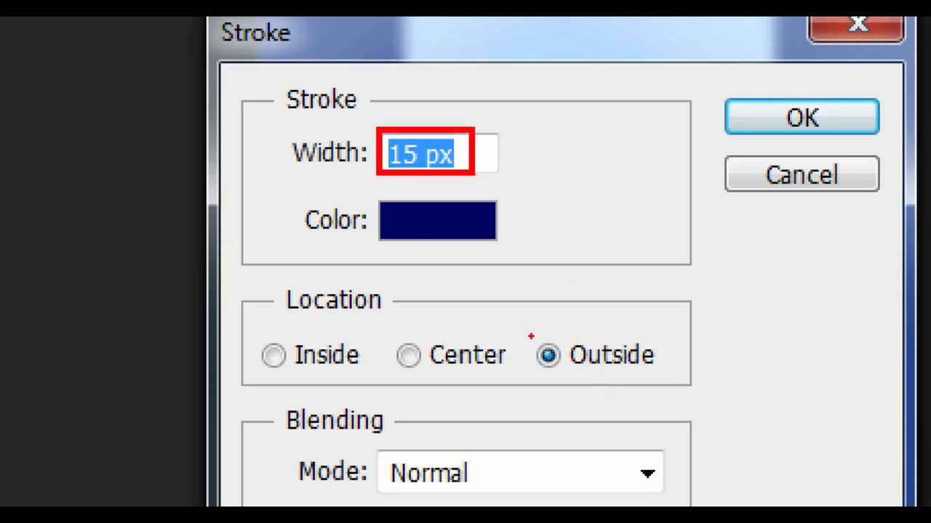
mouse_move(530, 334)
mouse_down()
mouse_move(565, 380)
mouse_move(668, 386)
mouse_up()
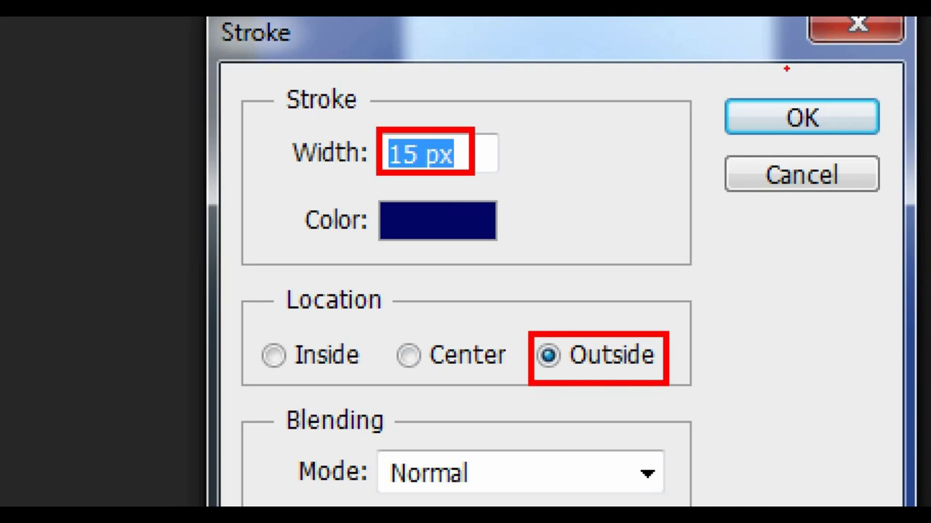
drag(771, 84, 829, 123)
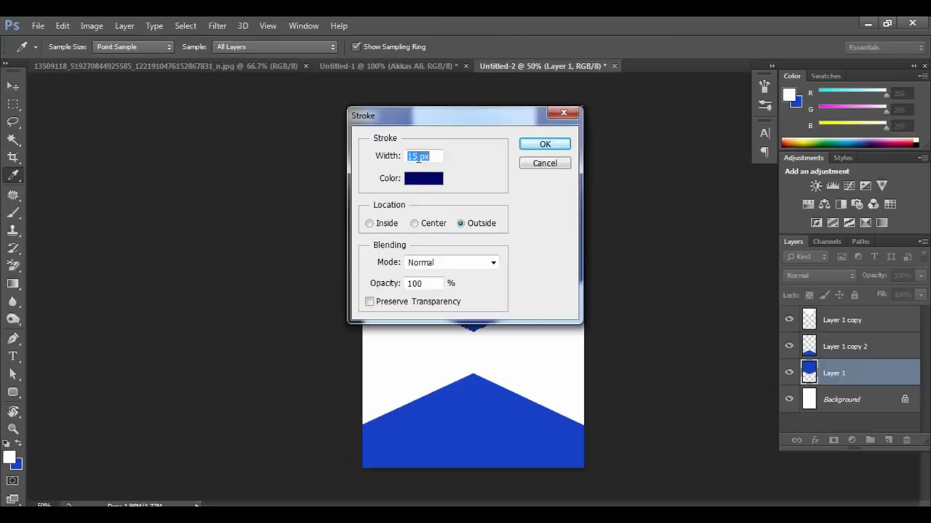
click(540, 145)
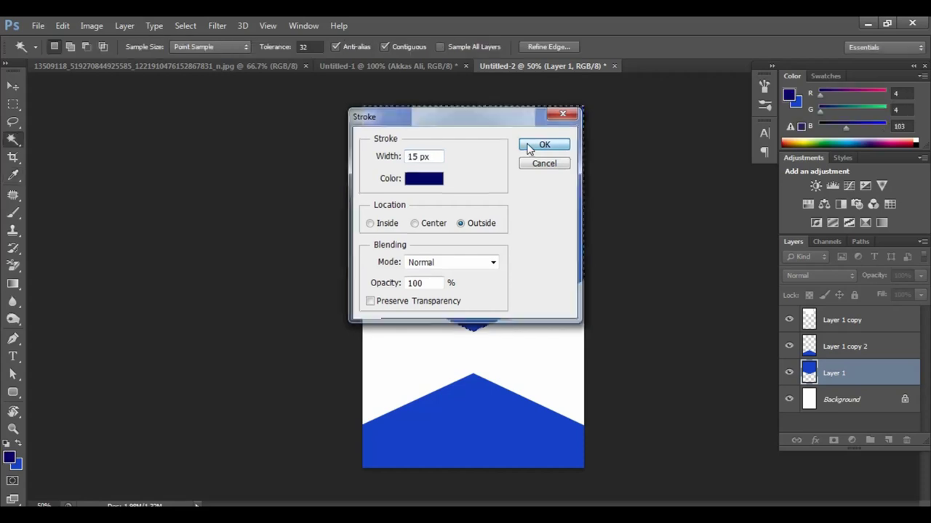
key(ctrl+d)
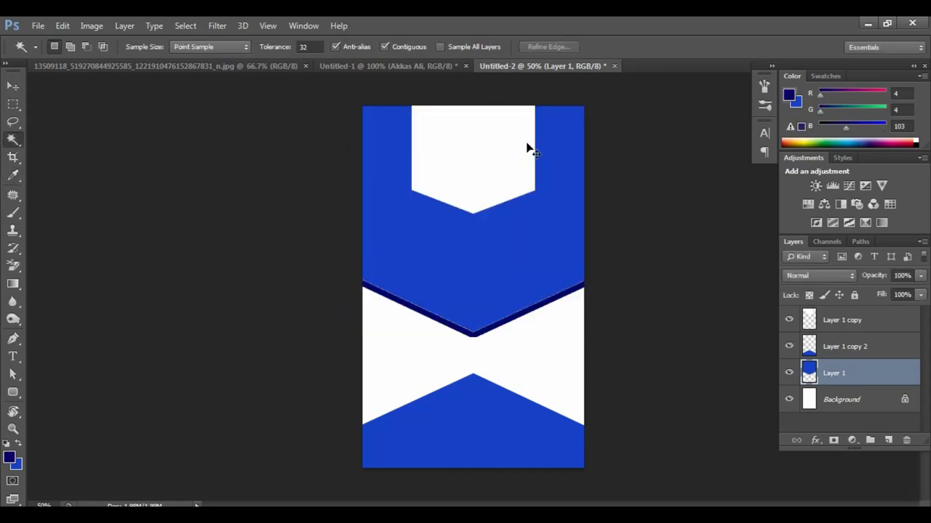
key(ctrl+plus)
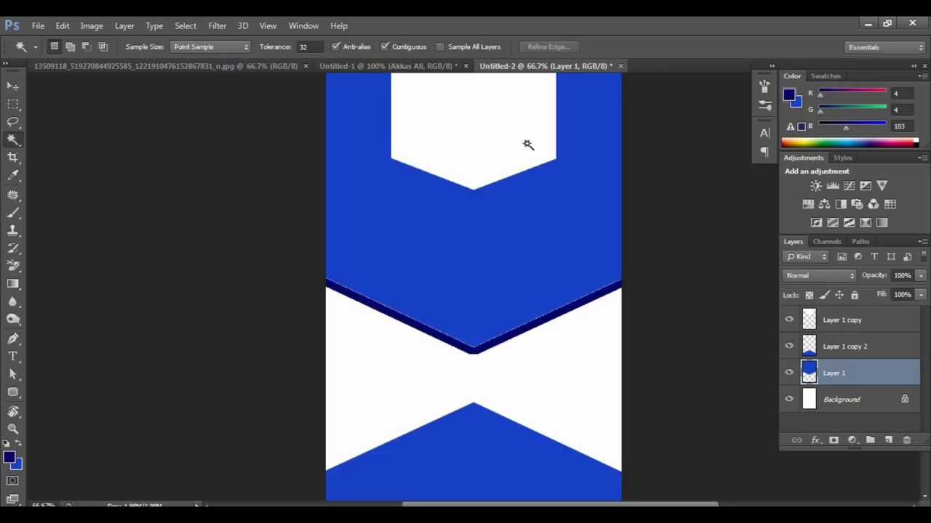
Step: Zoom out, reselect the upper blue area with the Magic Wand, and pick the Gradient Tool
key(ctrl+minus)
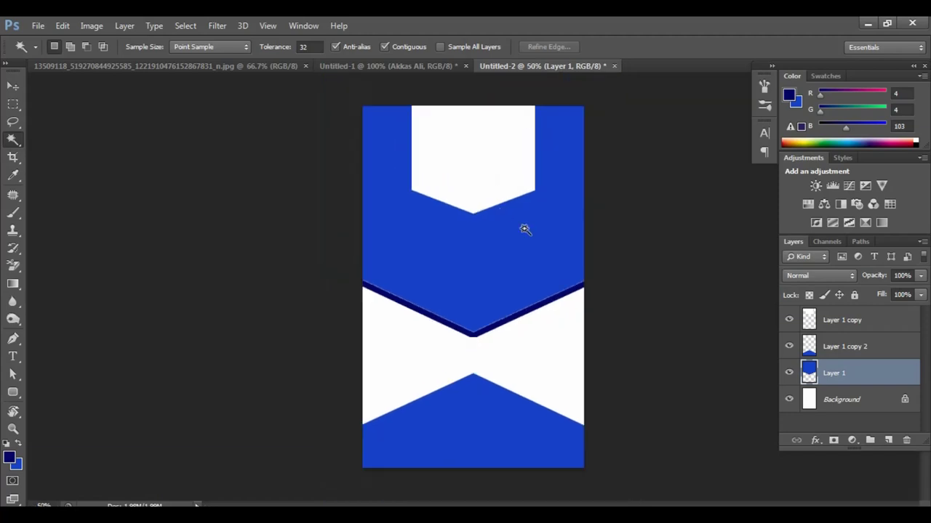
click(499, 270)
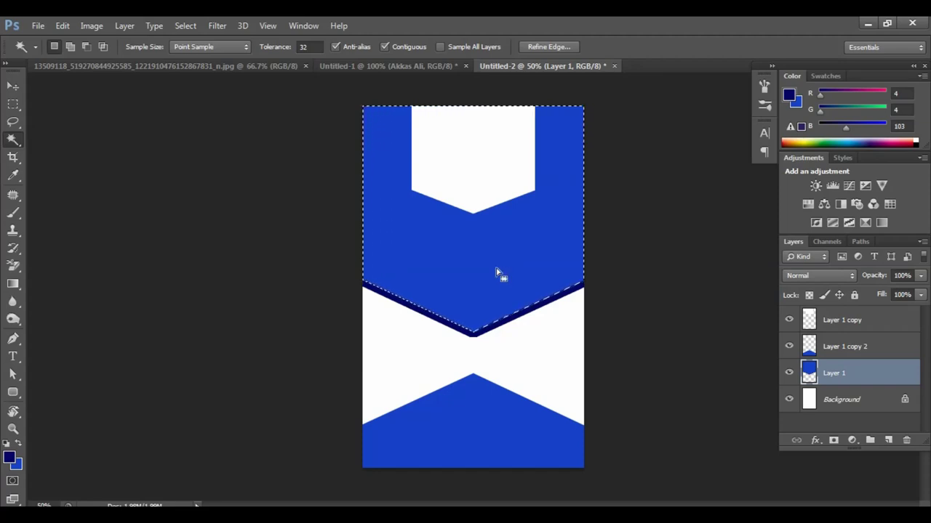
click(16, 286)
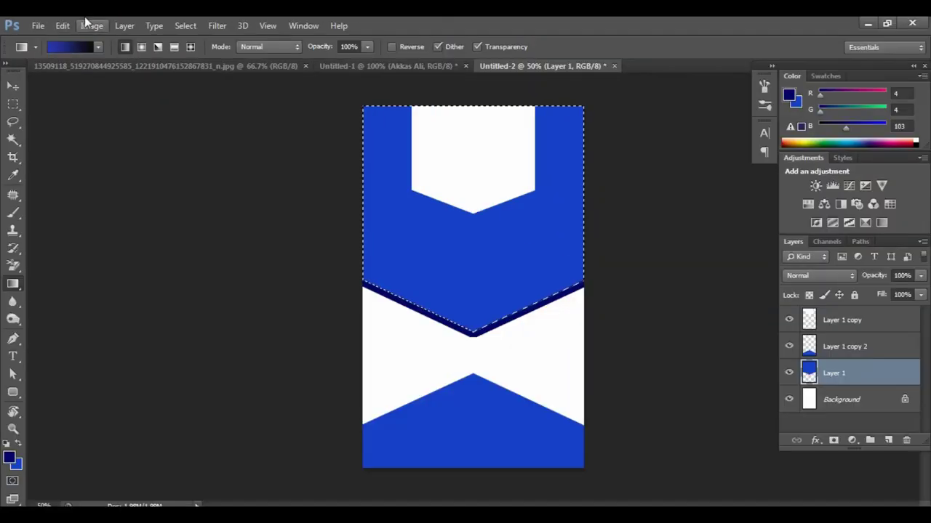
Step: In the Gradient Editor, set the start stop to bright blue and try red for the end stop
click(101, 50)
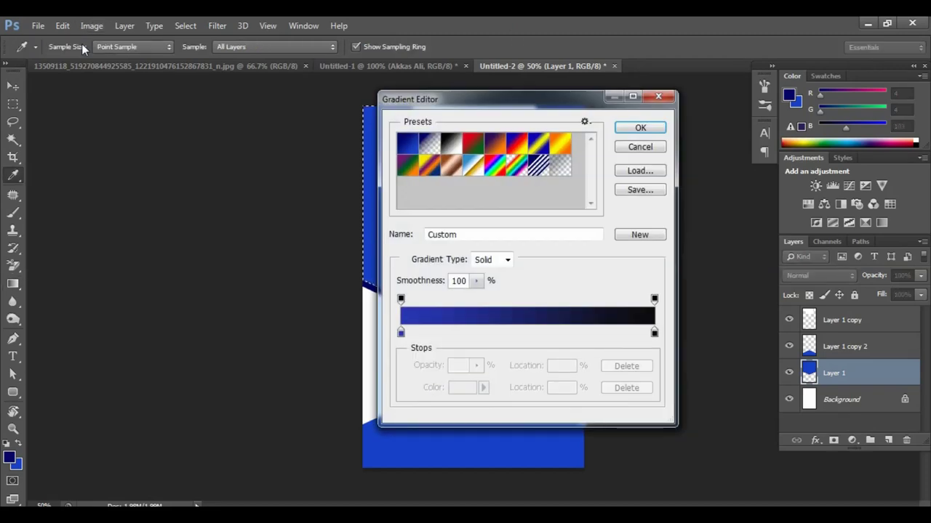
double_click(400, 333)
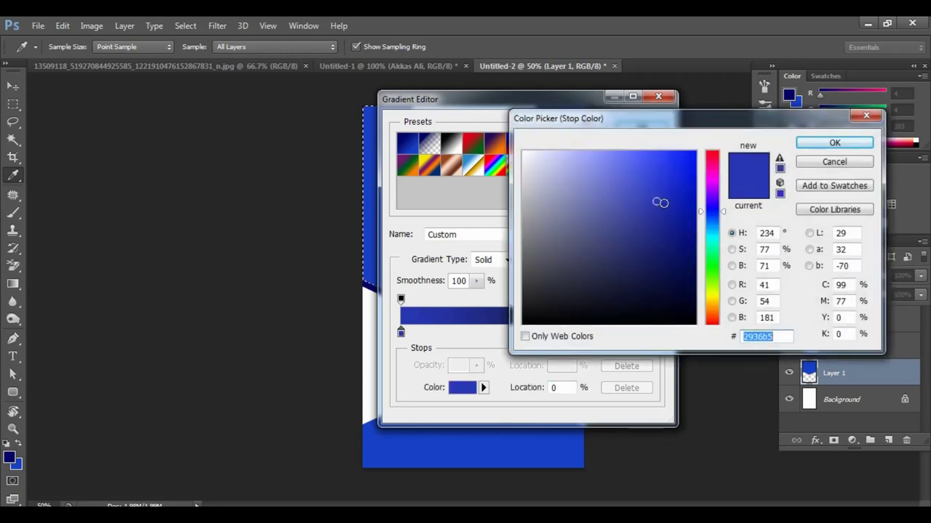
click(678, 180)
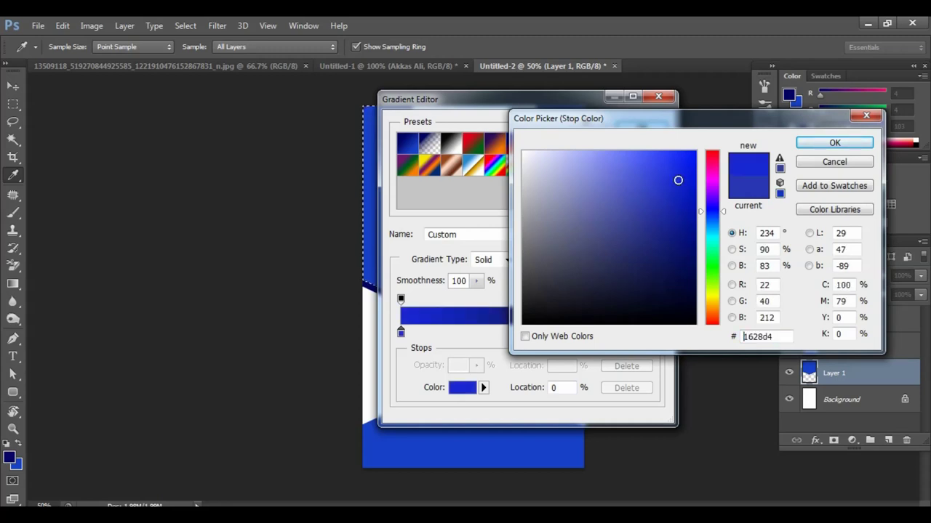
click(653, 178)
click(817, 147)
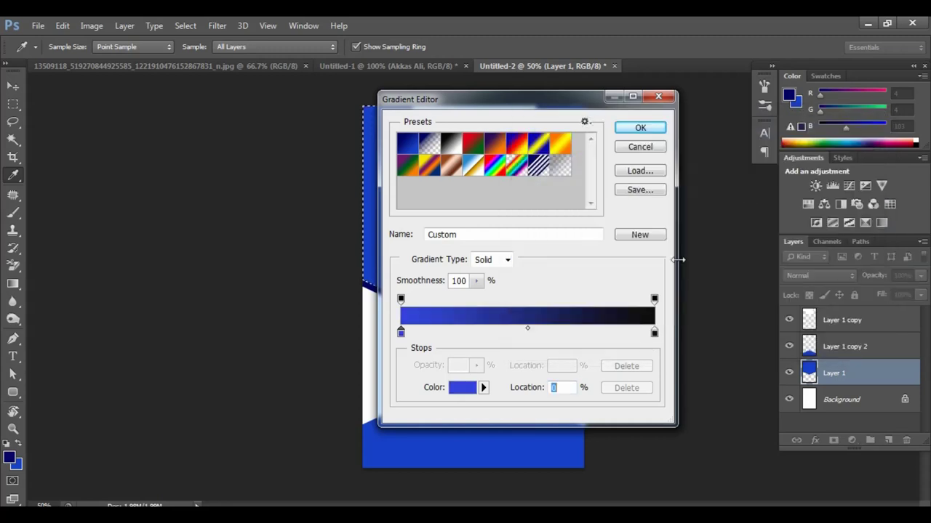
double_click(655, 333)
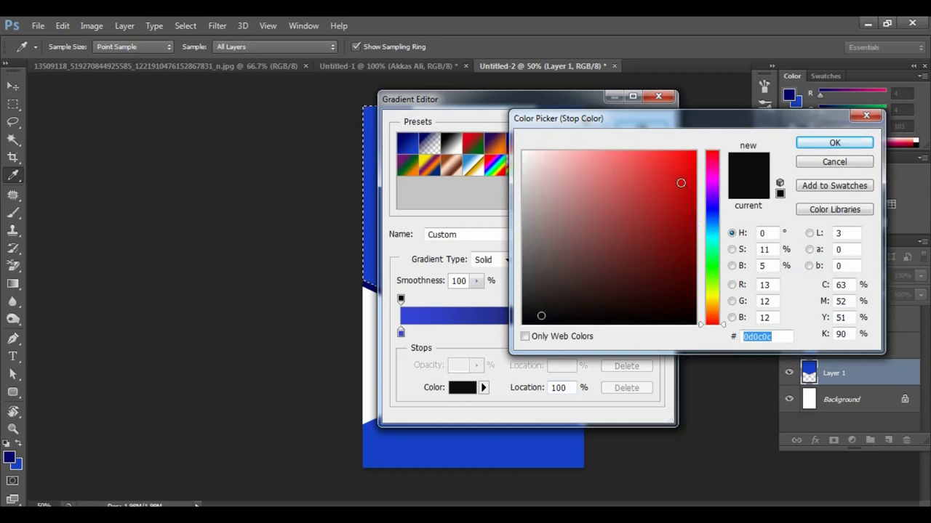
click(680, 180)
click(833, 144)
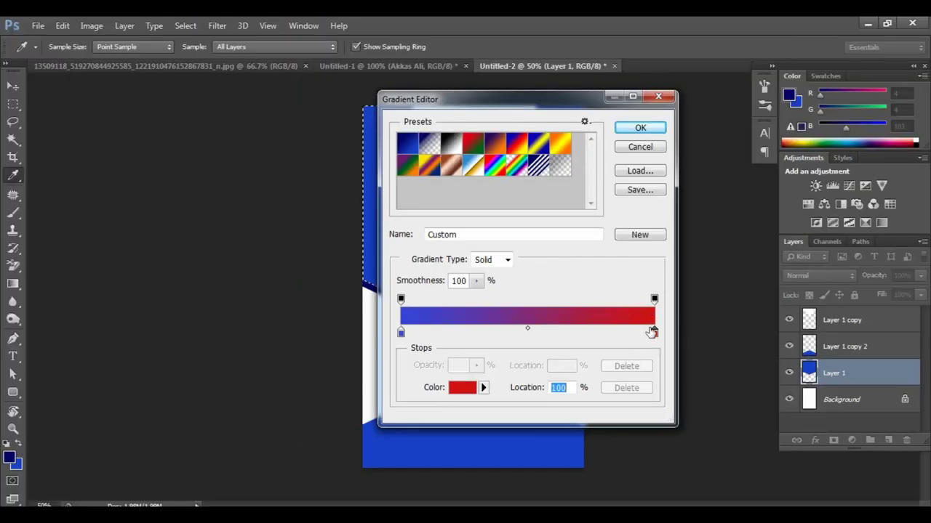
Step: Change the end stop to black 000000 and drag the gradient diagonally across the chevron, then deselect
double_click(654, 333)
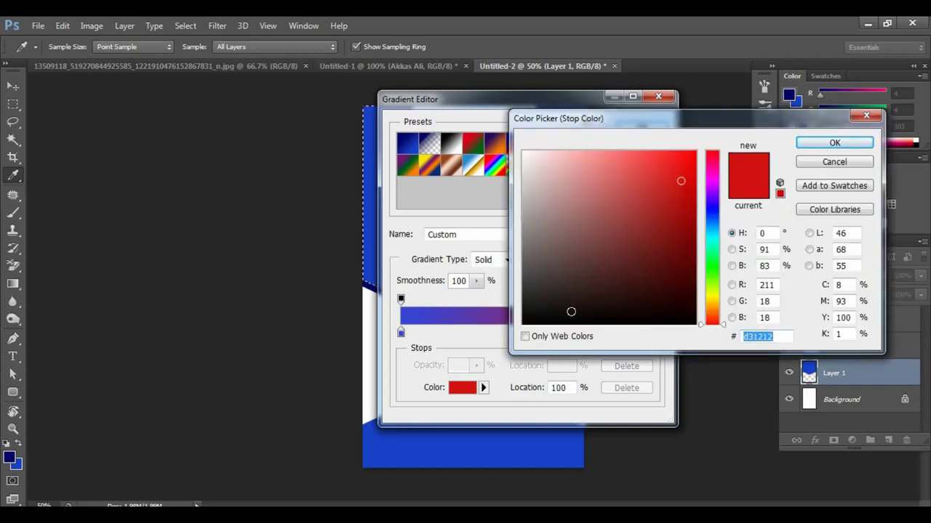
text(000000)
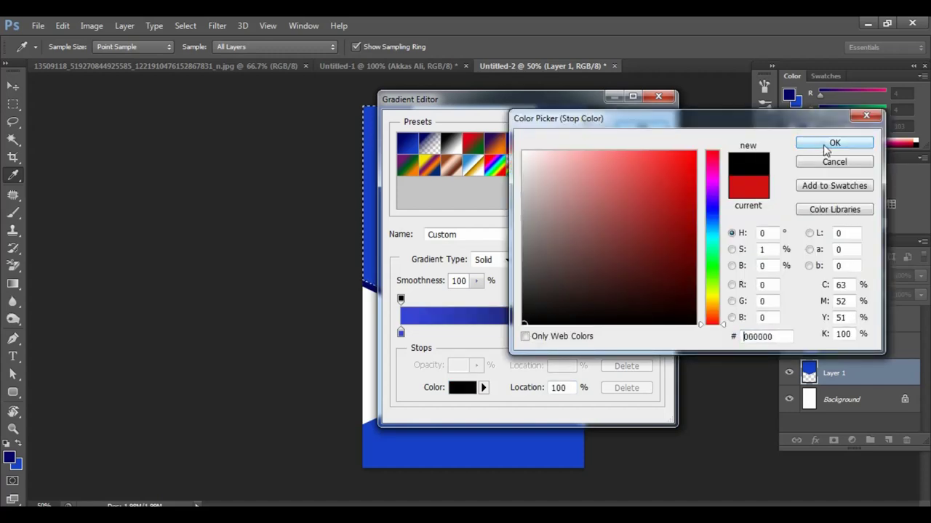
click(833, 143)
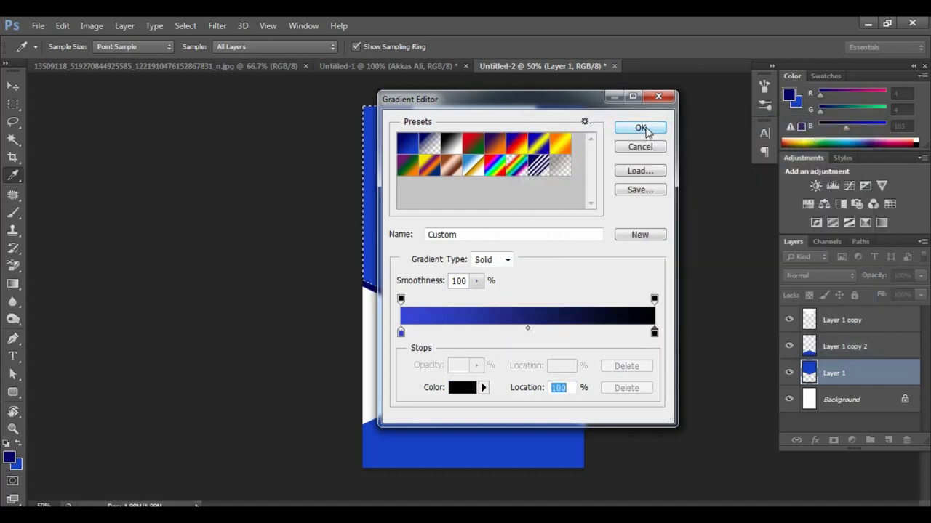
click(636, 128)
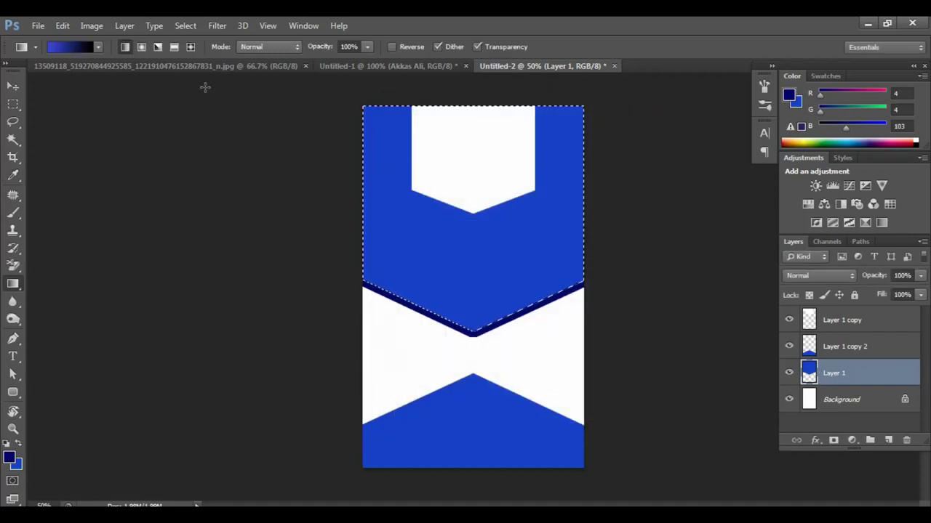
drag(365, 101, 517, 266)
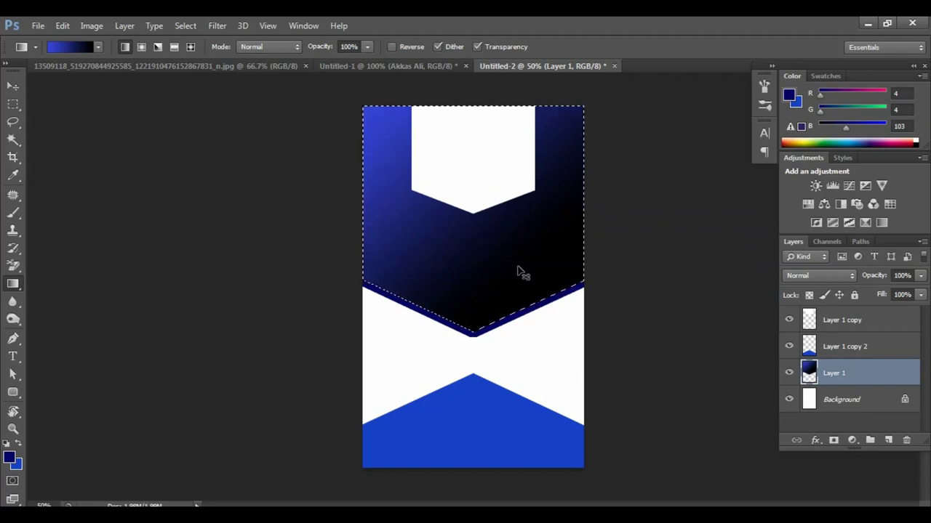
key(ctrl+d)
Step: Drag the Layer 1 copy 2 blue chevron upward until its peak overlaps the gradient chevron
key(v)
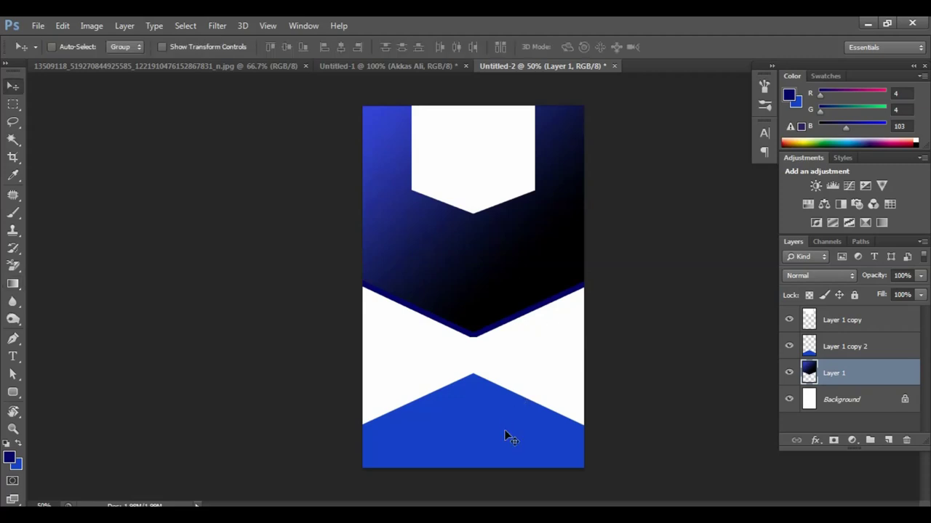
right_click(503, 431)
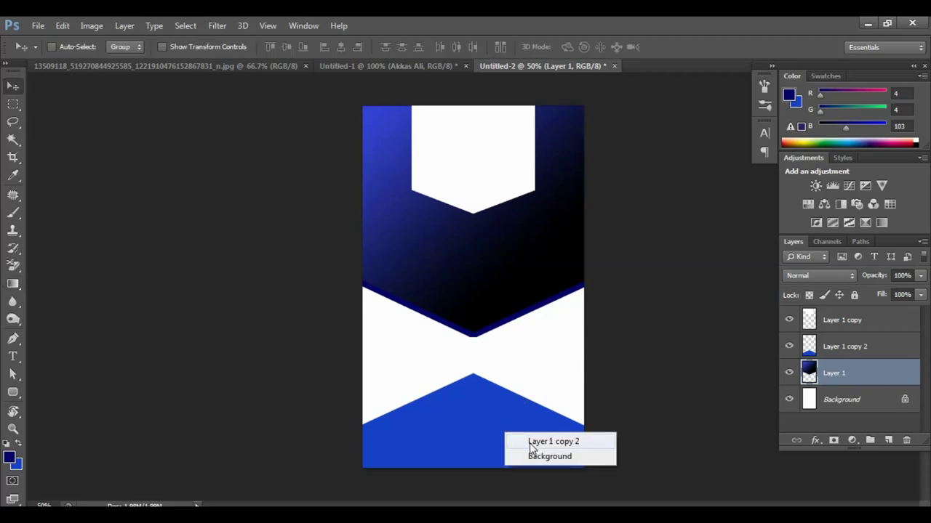
click(530, 442)
drag(529, 442, 531, 352)
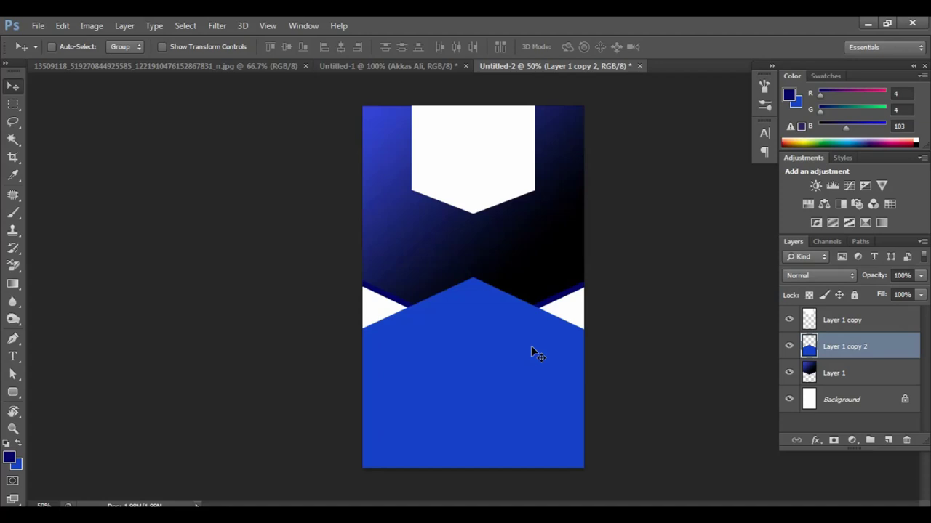
key(ctrl+plus)
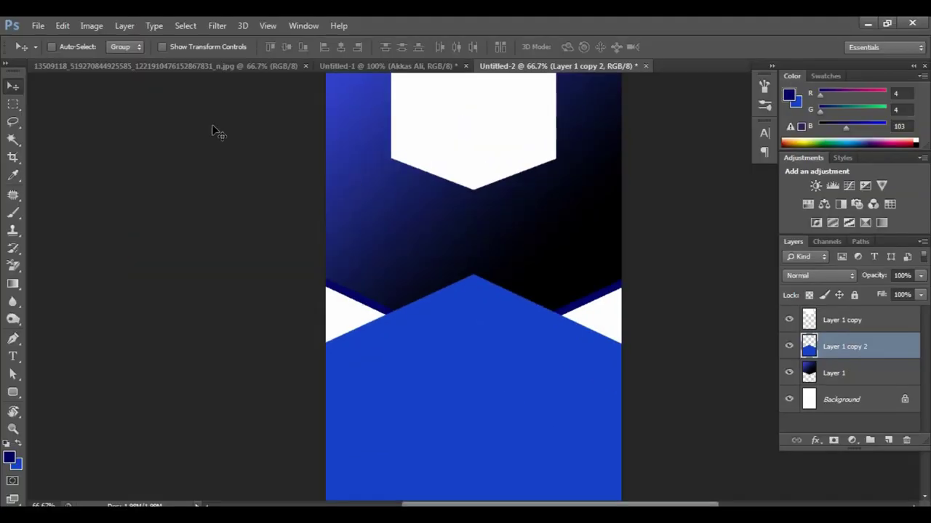
click(13, 140)
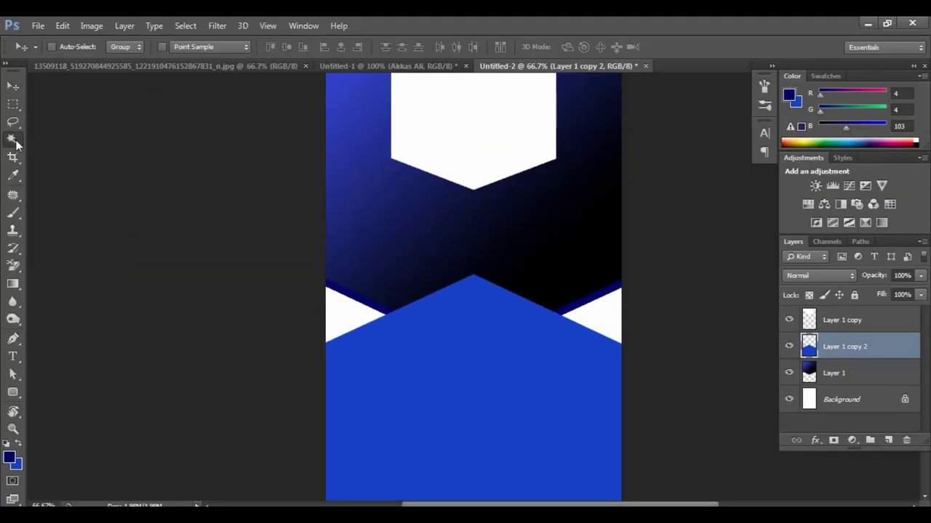
click(418, 251)
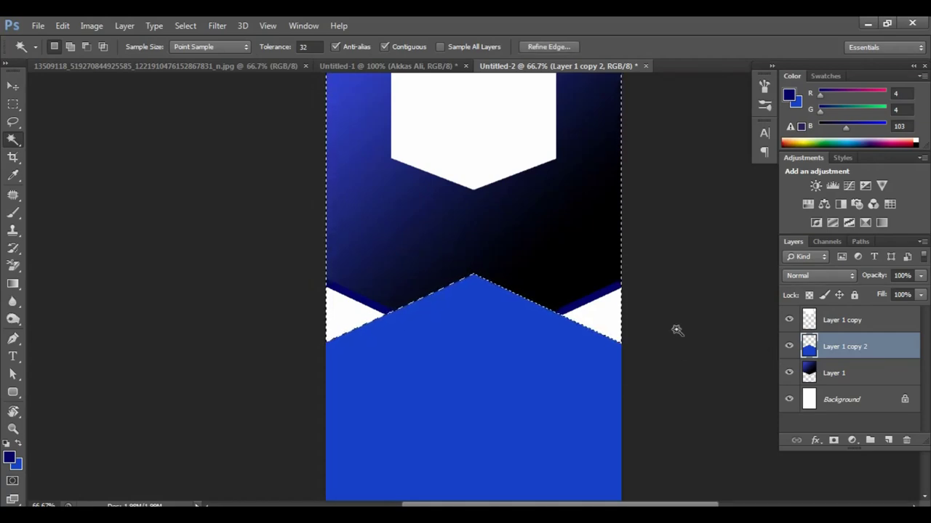
key(ctrl+d)
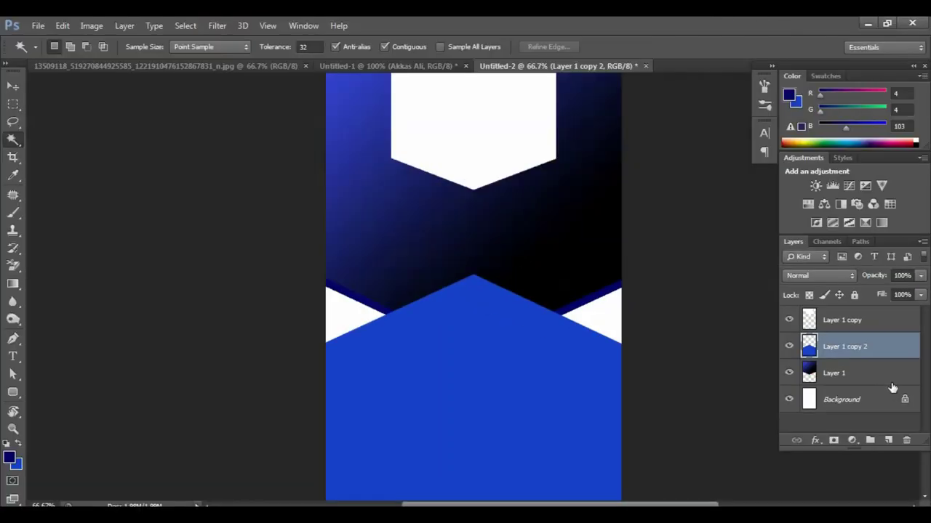
Step: On Layer 1, Magic Wand select the whole gradient chevron plus its navy border strip
click(869, 376)
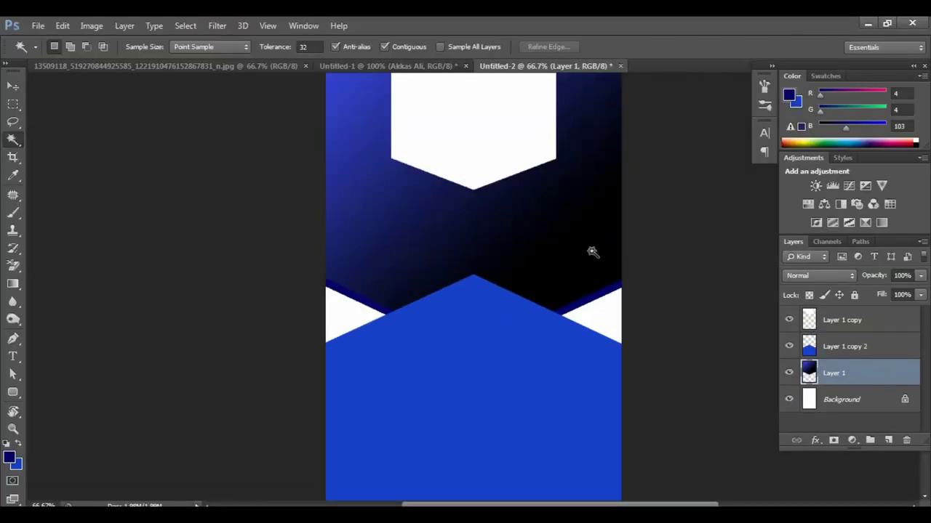
click(590, 251)
shift+click(484, 211)
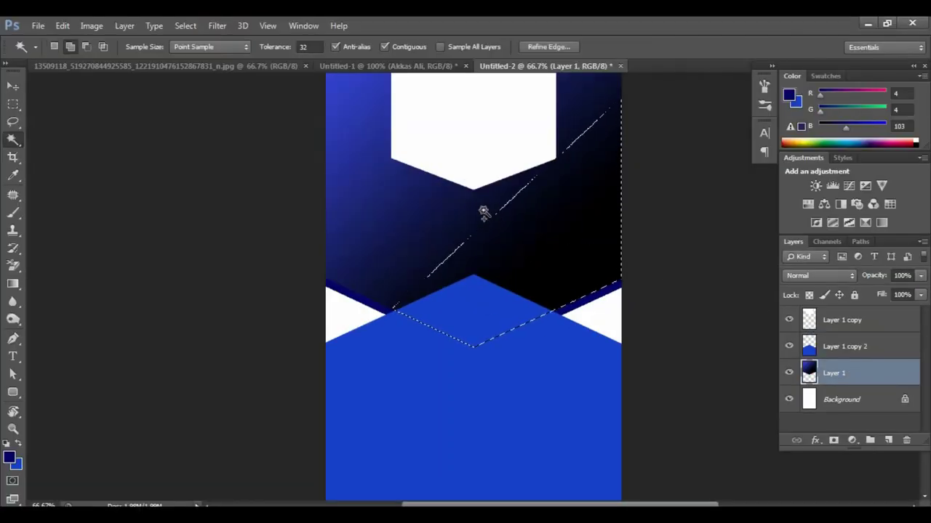
shift+click(436, 195)
shift+click(396, 165)
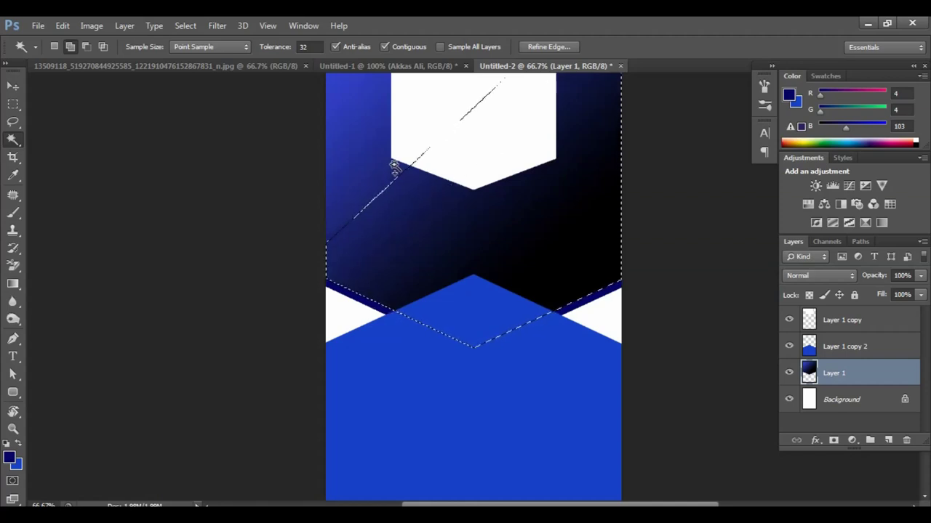
shift+click(385, 164)
shift+click(369, 140)
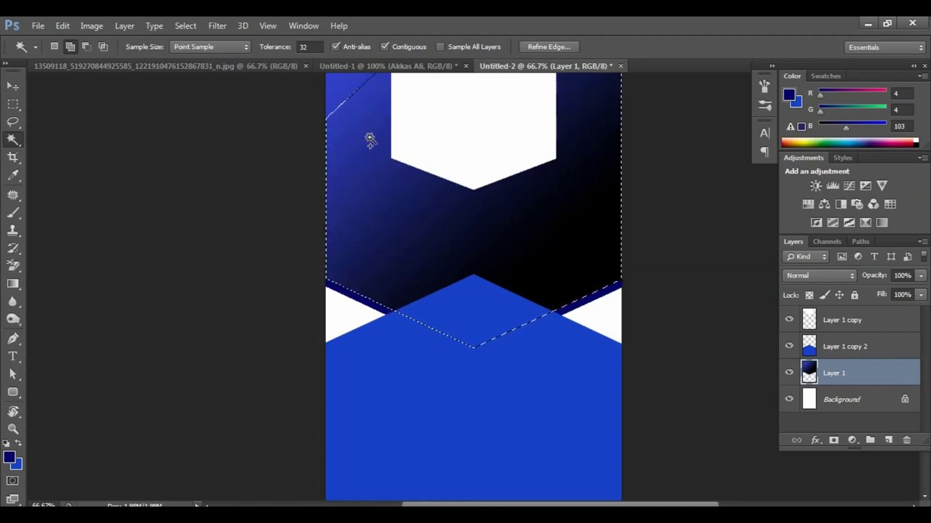
shift+click(368, 141)
key(ctrl+minus)
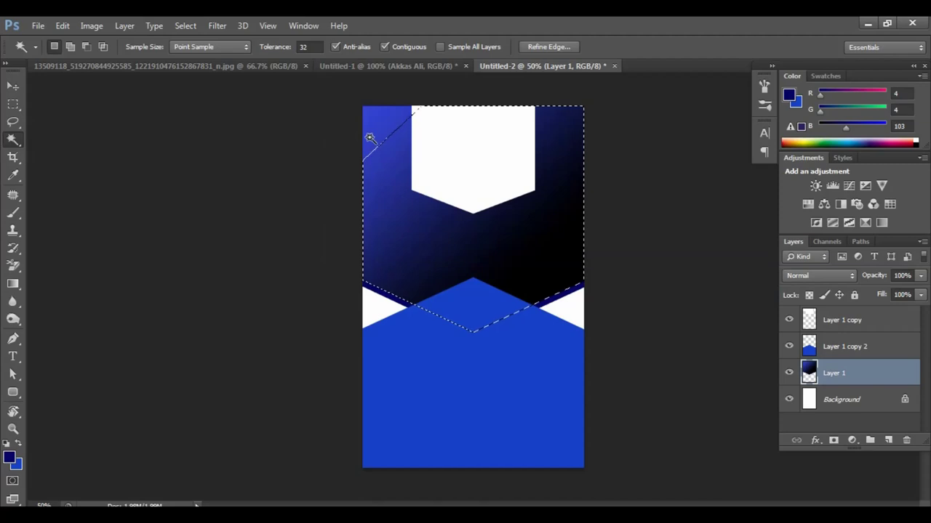
shift+click(374, 137)
key(ctrl+plus)
key(ctrl+plus)
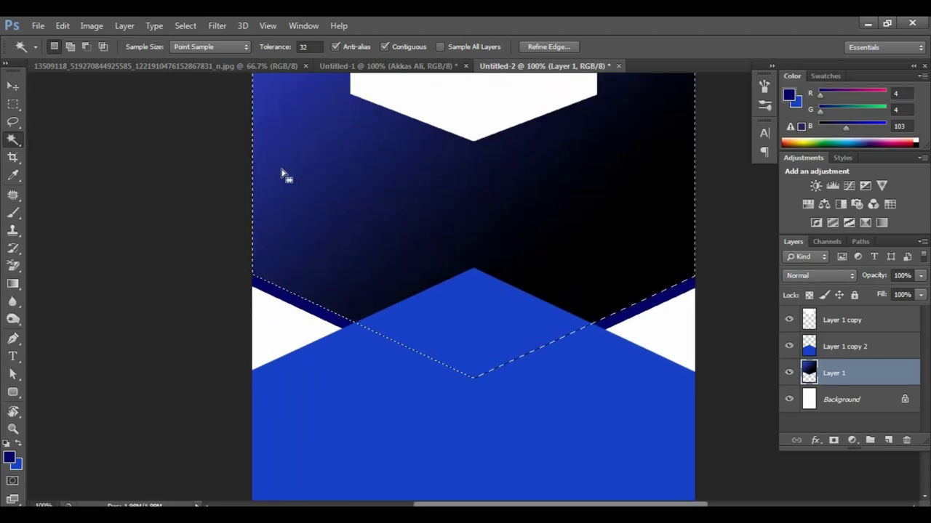
shift+click(648, 312)
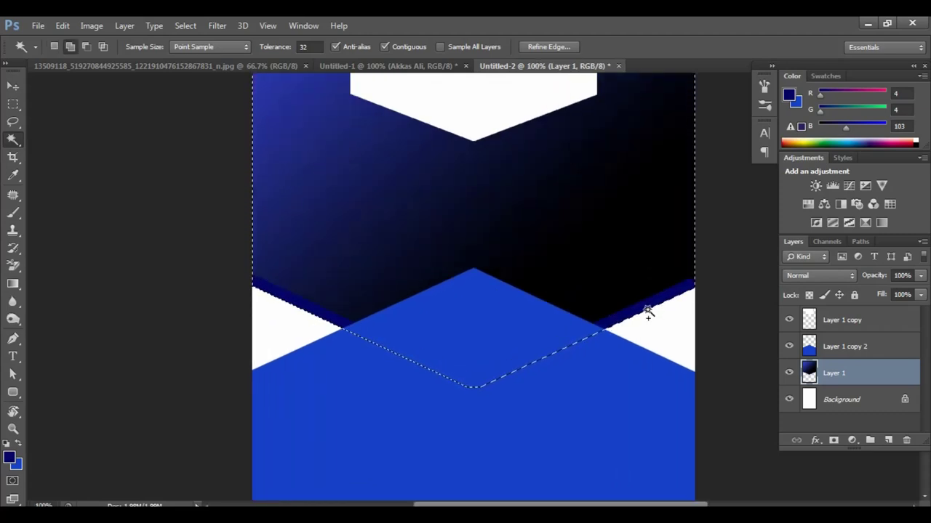
key(ctrl+minus)
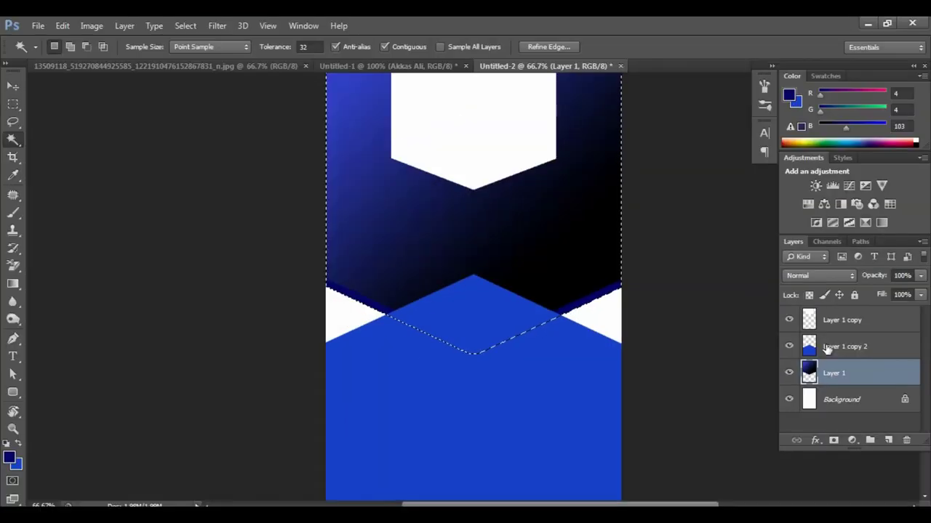
Step: Delete the overlapping blue pixels from Layer 1 copy 2 and deselect
click(800, 344)
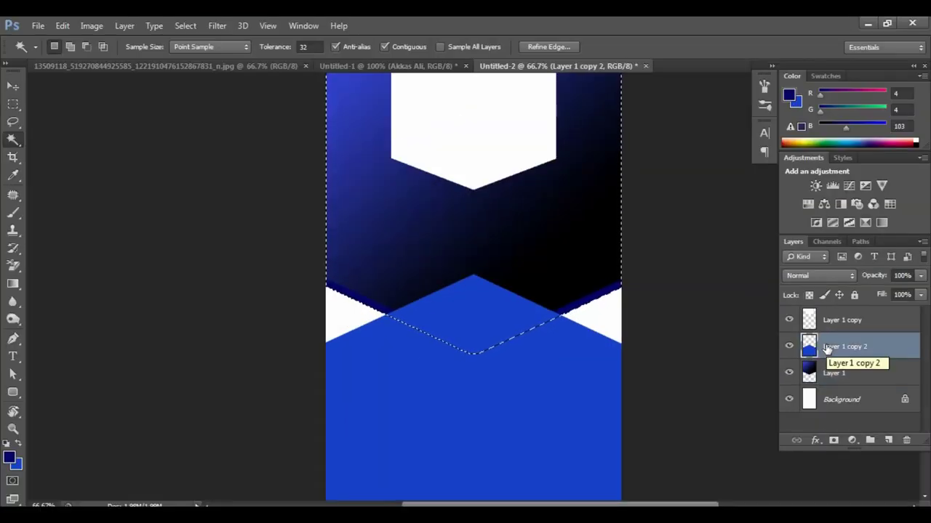
key(Delete)
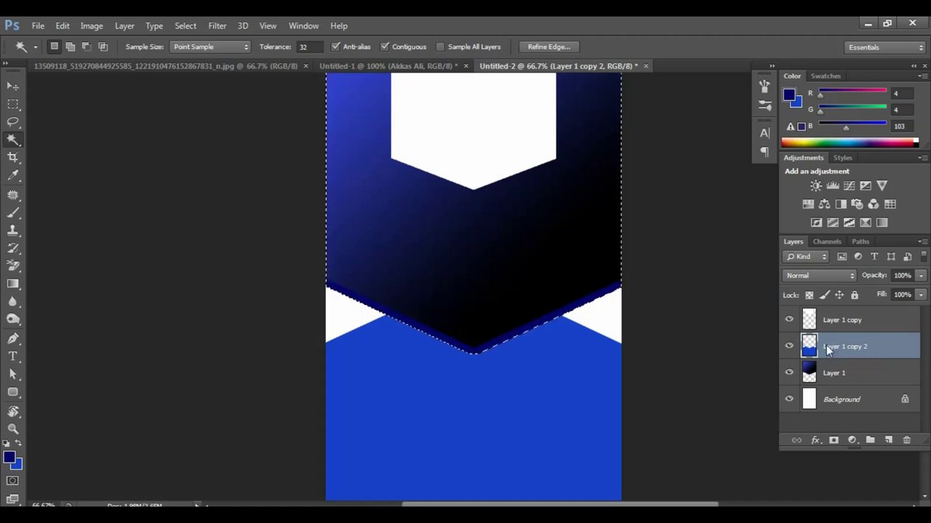
key(ctrl+d)
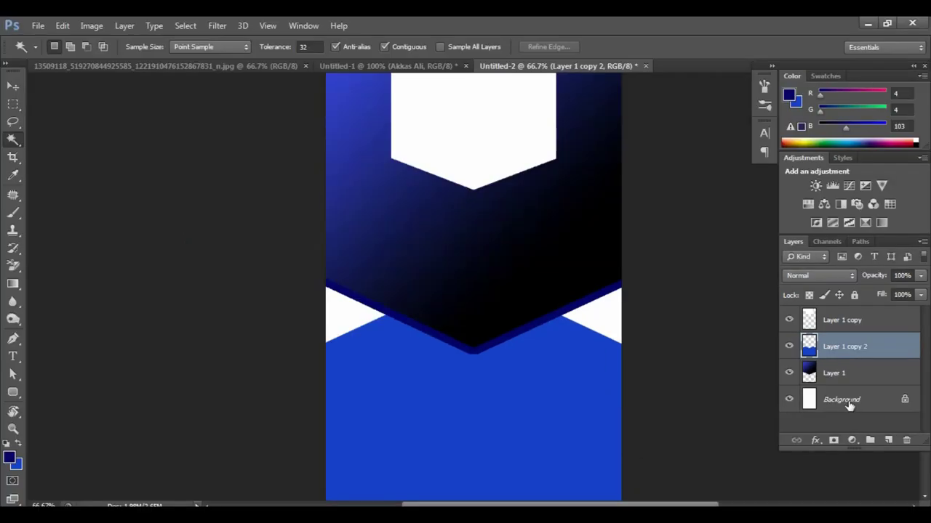
Step: Select the white Background layer area and fill it with lime green #86e01b
click(844, 400)
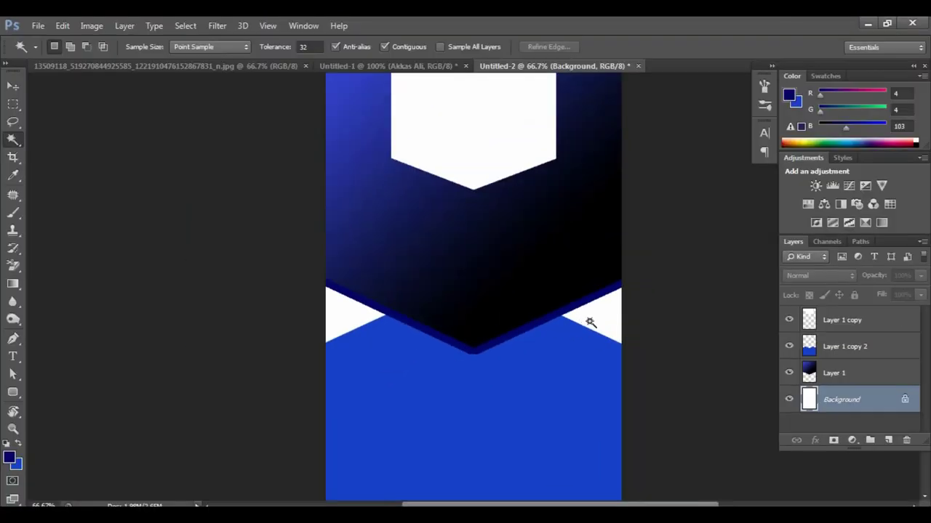
click(597, 318)
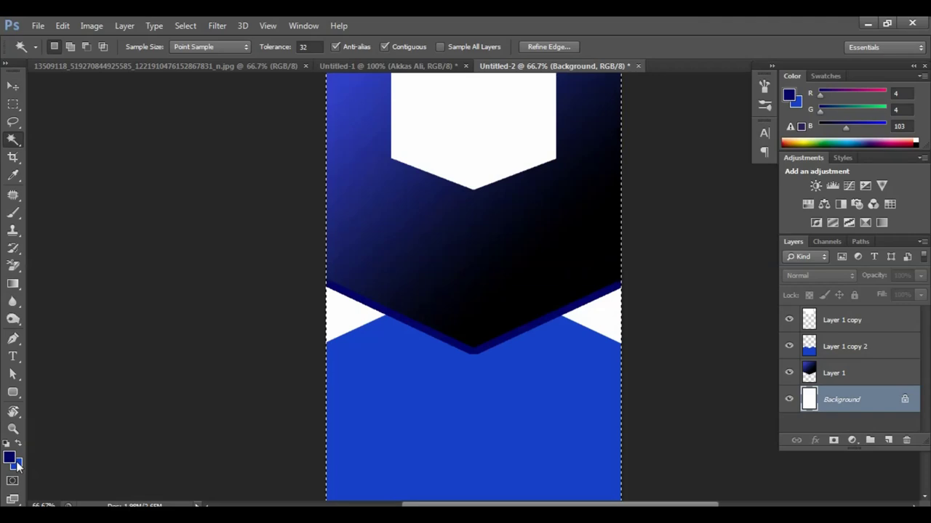
click(49, 469)
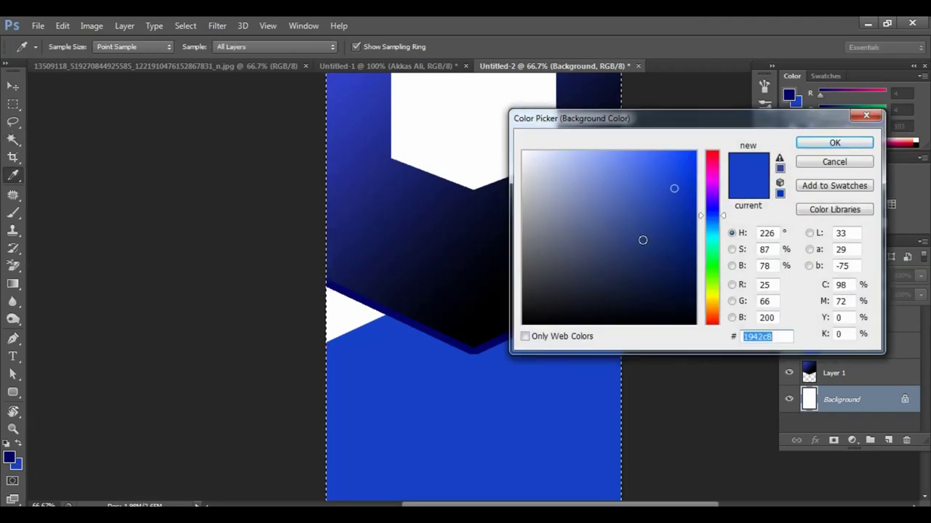
click(716, 287)
click(674, 172)
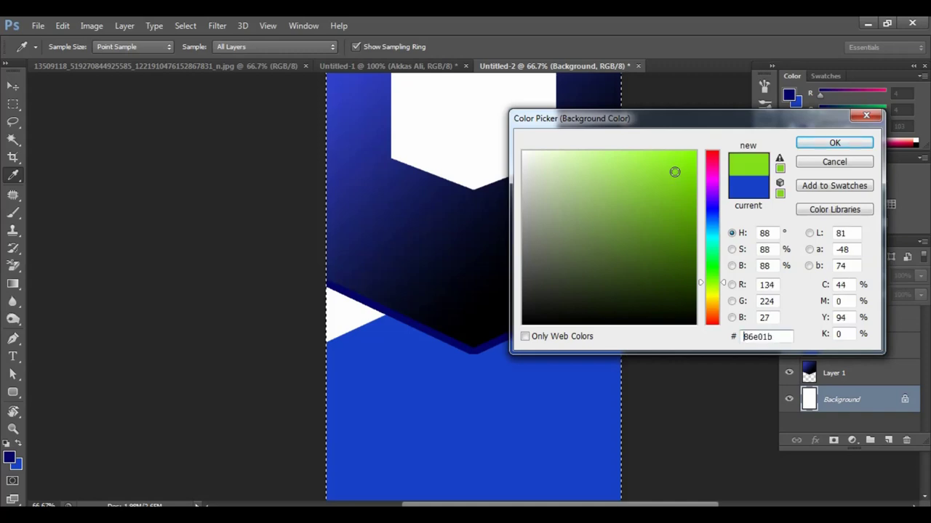
click(828, 144)
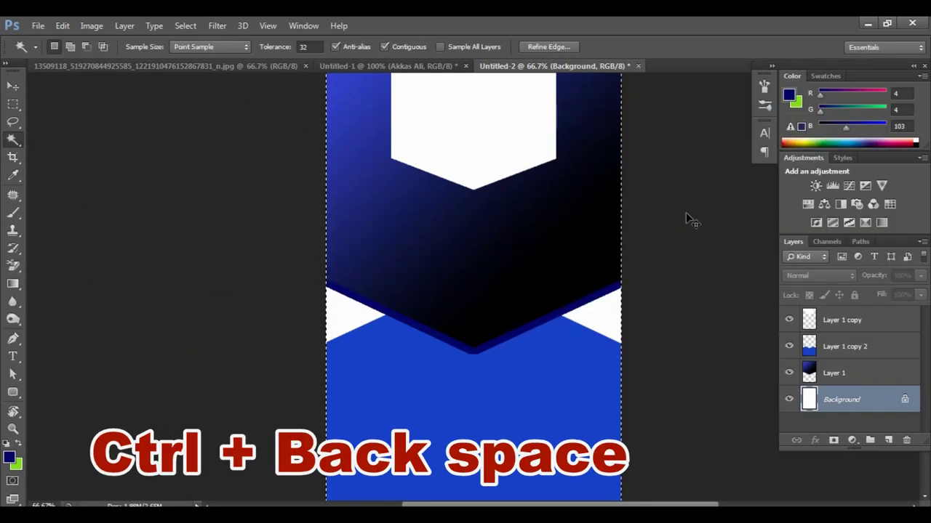
key(ctrl+BackSpace)
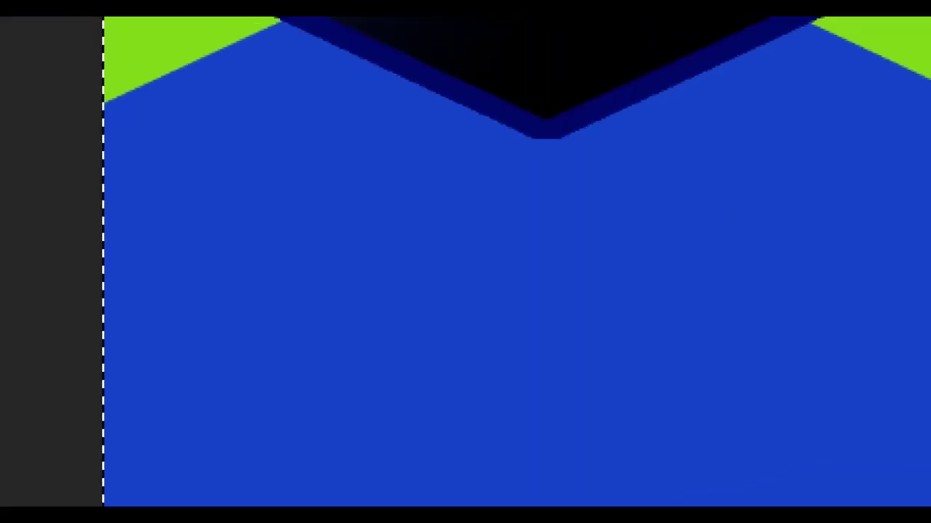
click(437, 460)
drag(393, 268, 489, 351)
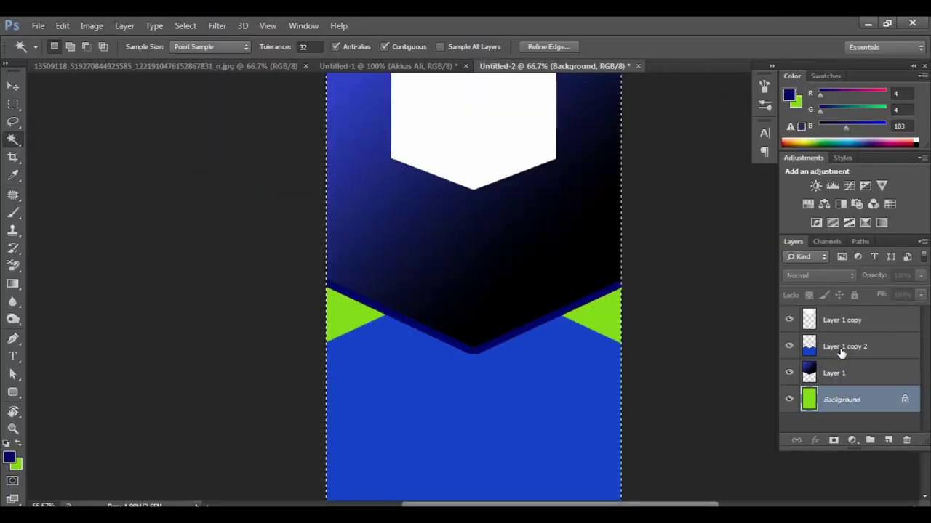
Step: On Layer 1 copy 2, select the lower blue area, fill it white with default colours, and deselect
click(842, 351)
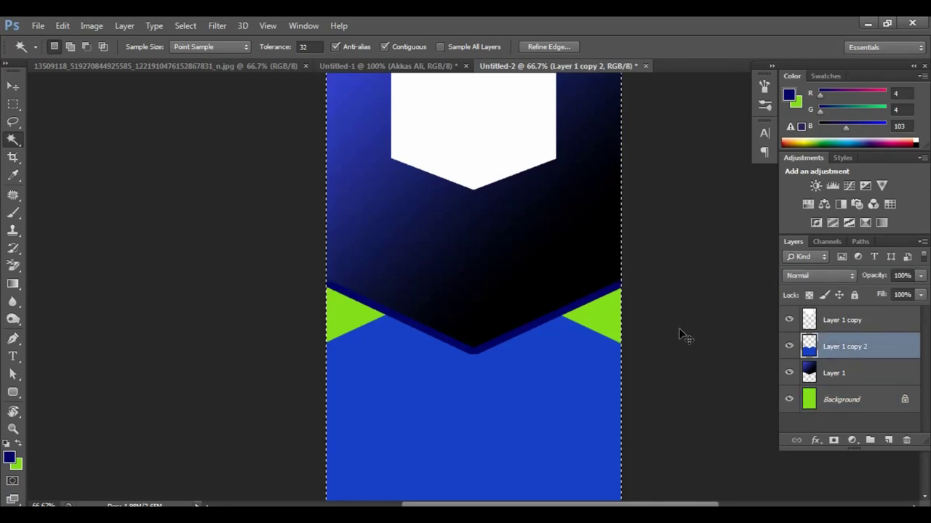
key(ctrl+w)
click(557, 212)
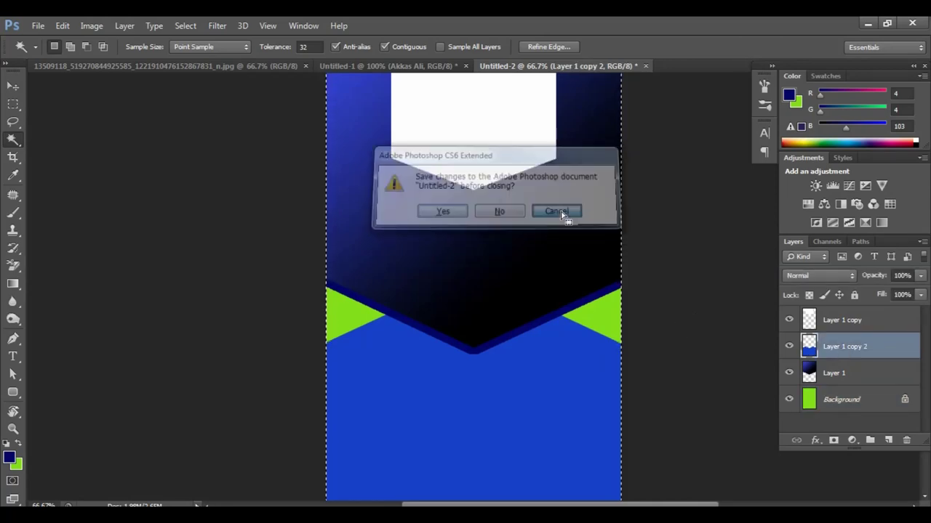
key(ctrl+d)
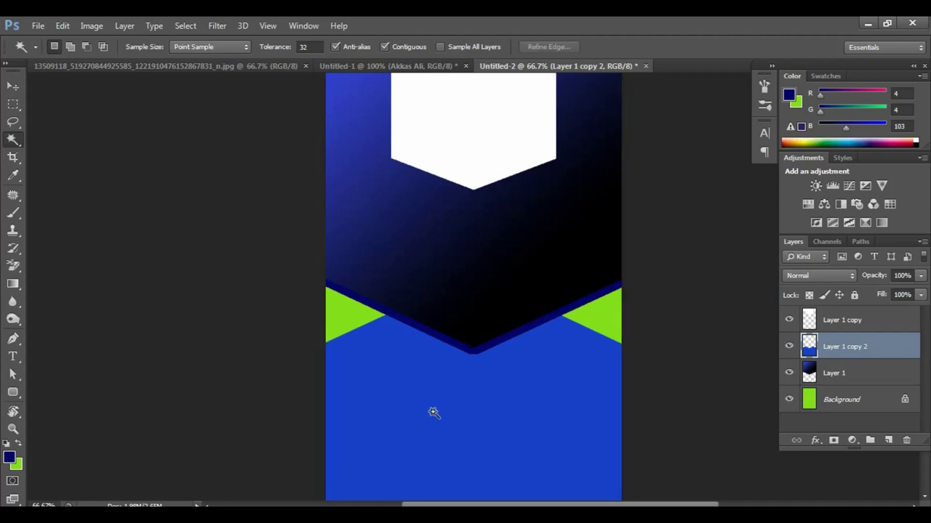
click(432, 413)
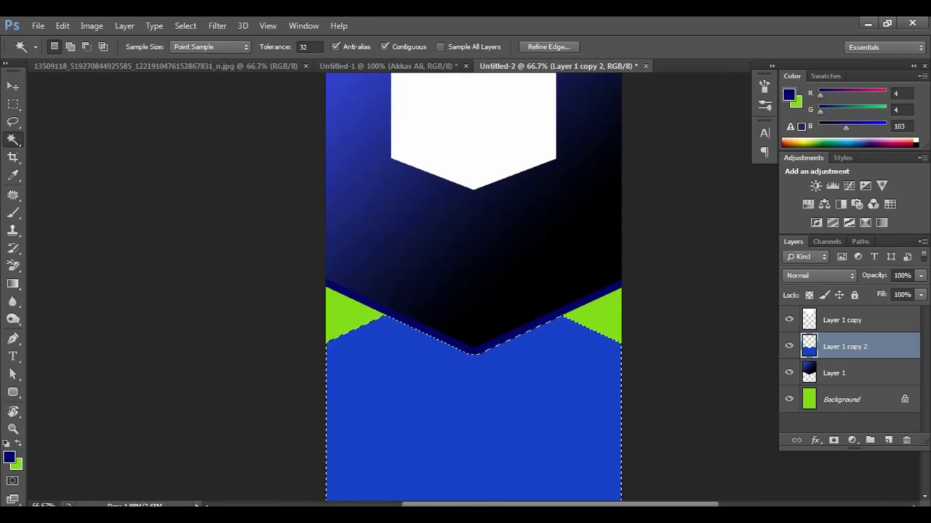
key(d)
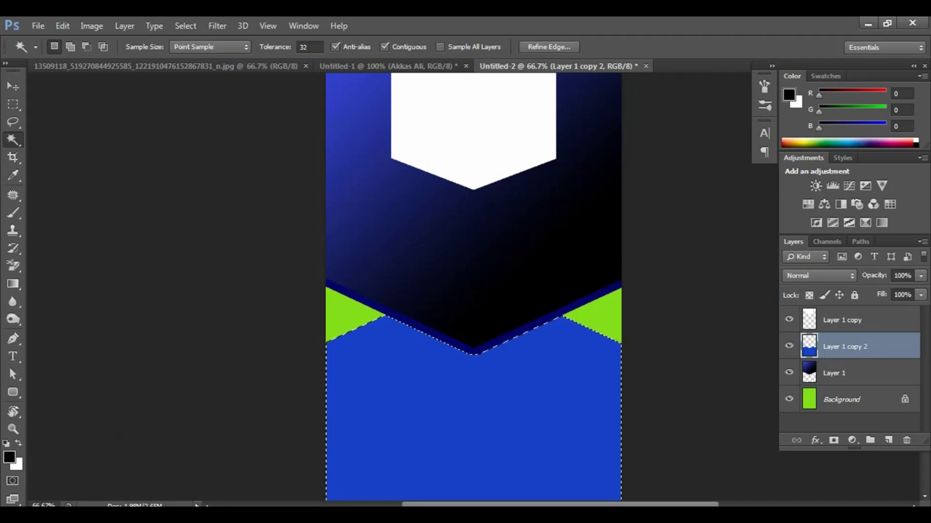
key(ctrl+minus)
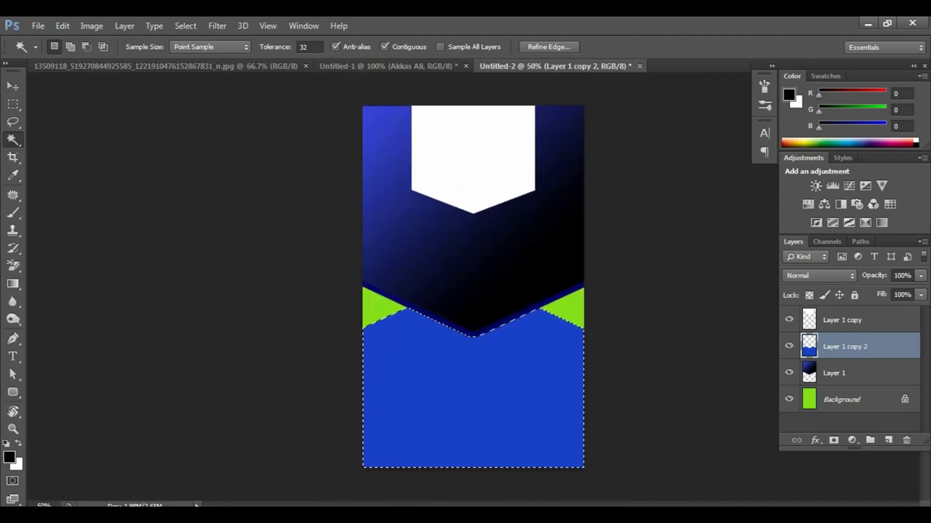
key(Delete)
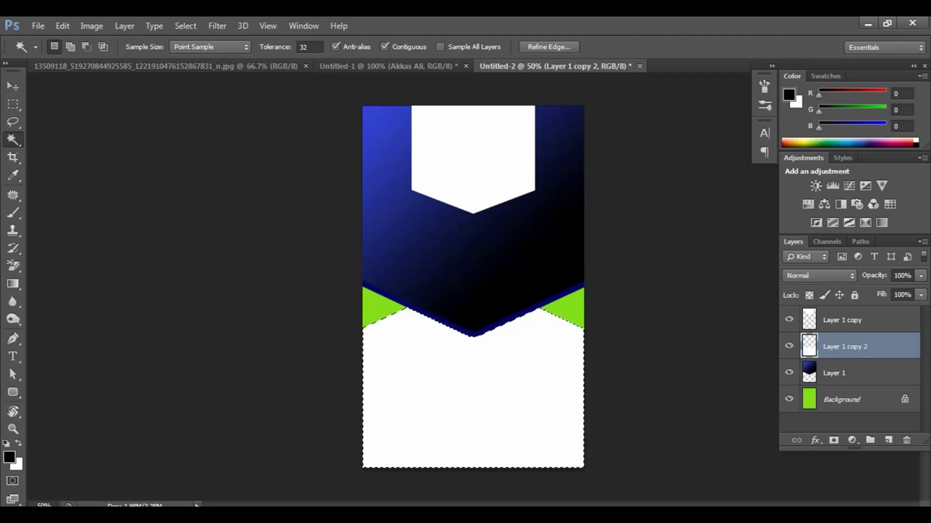
key(ctrl+d)
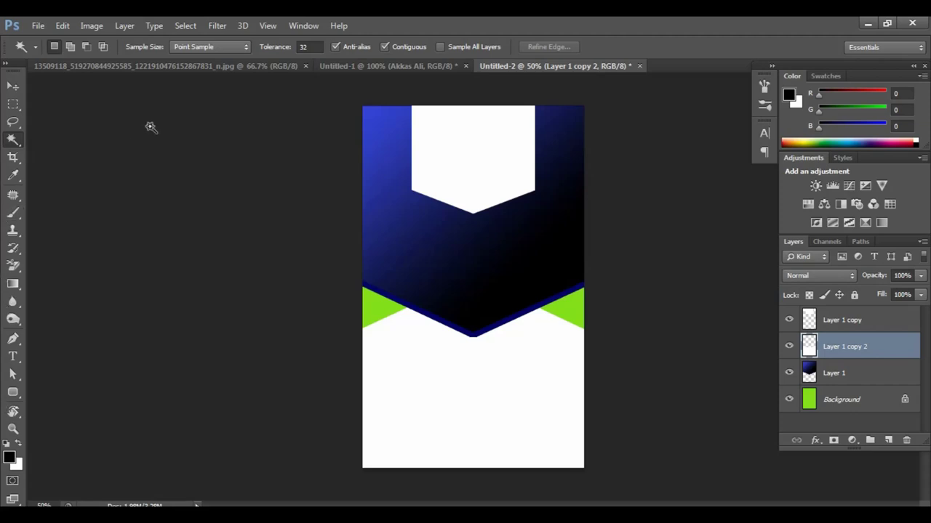
click(162, 68)
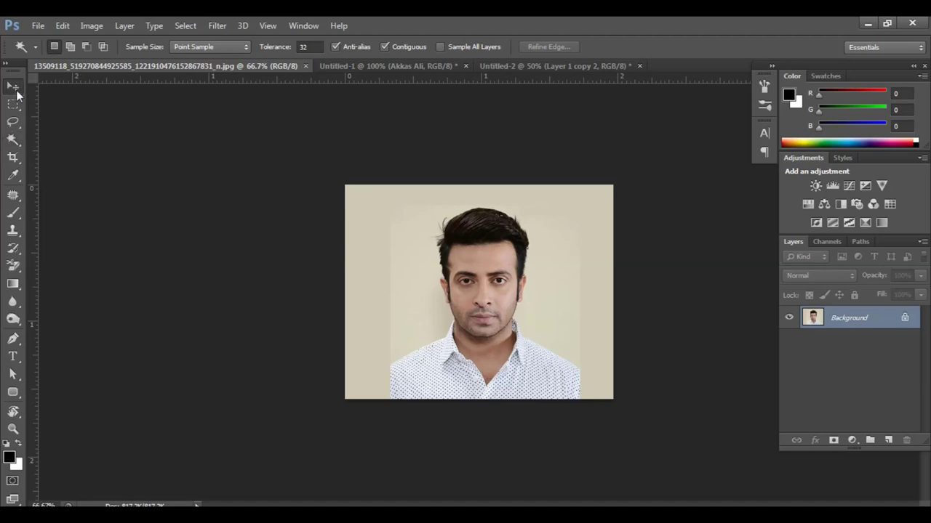
Step: Drag the portrait photo into the card, scale it to about 74%, and nudge it slightly lower
click(13, 86)
drag(453, 269, 455, 240)
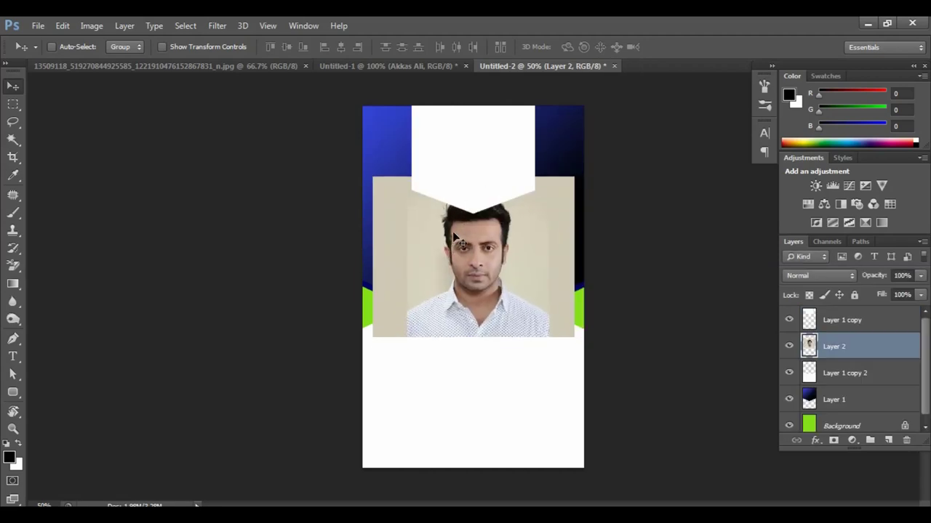
key(ctrl+t)
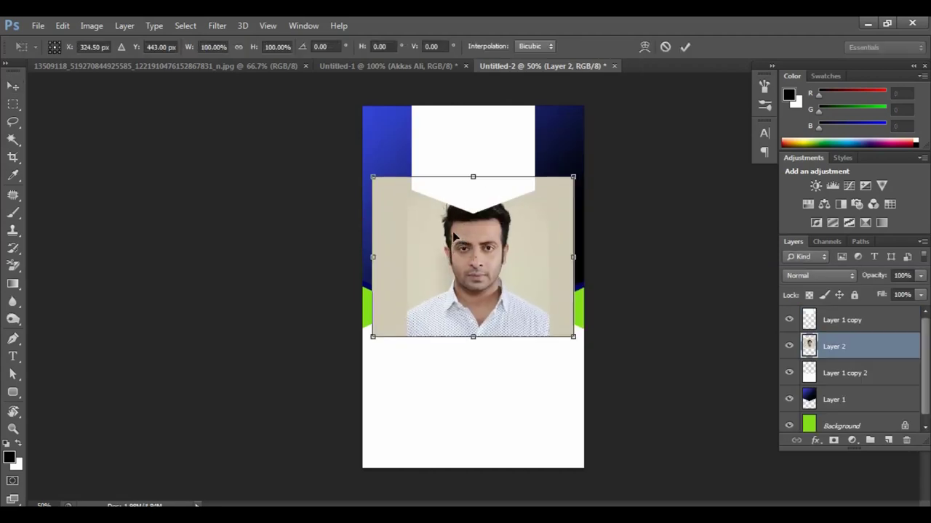
drag(569, 183, 547, 200)
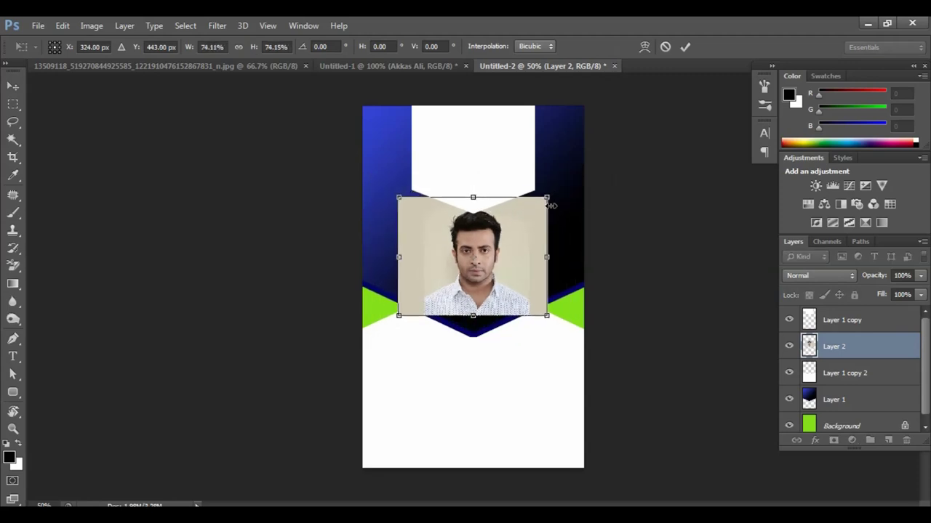
key(Return)
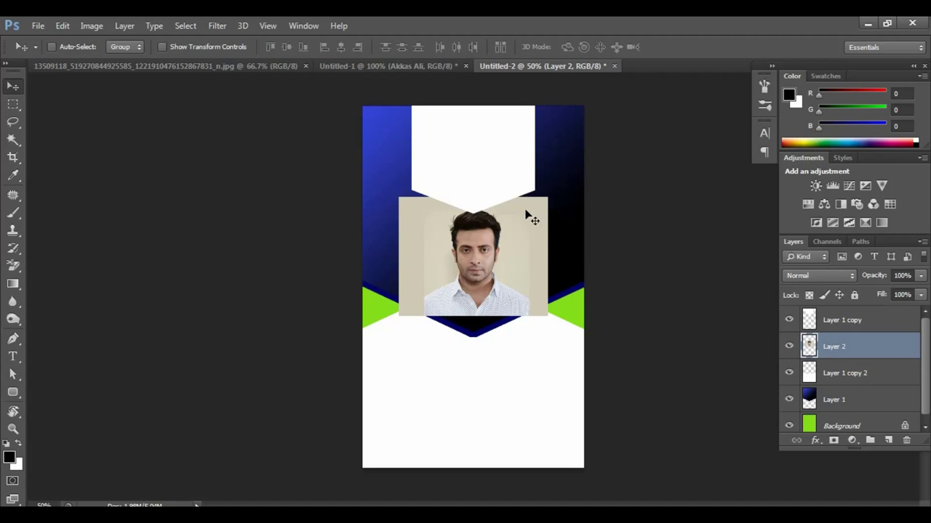
drag(523, 208, 519, 215)
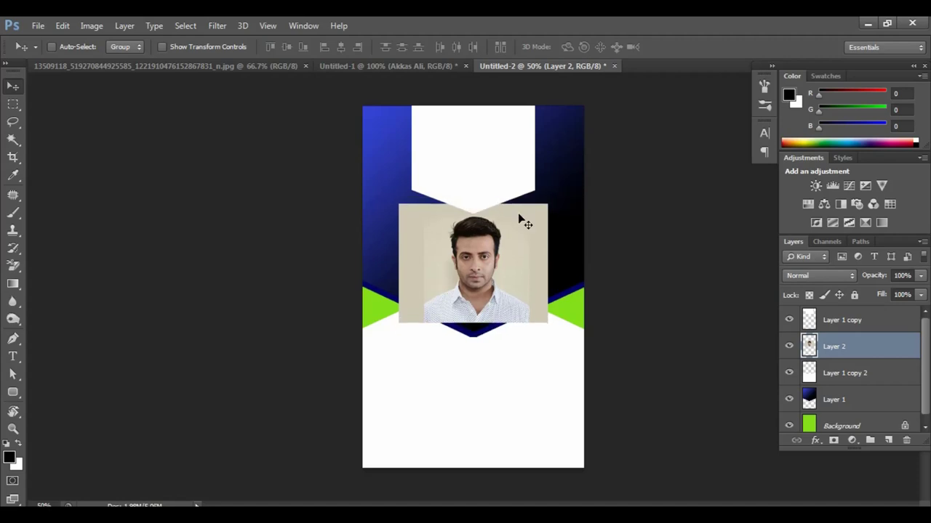
key(u)
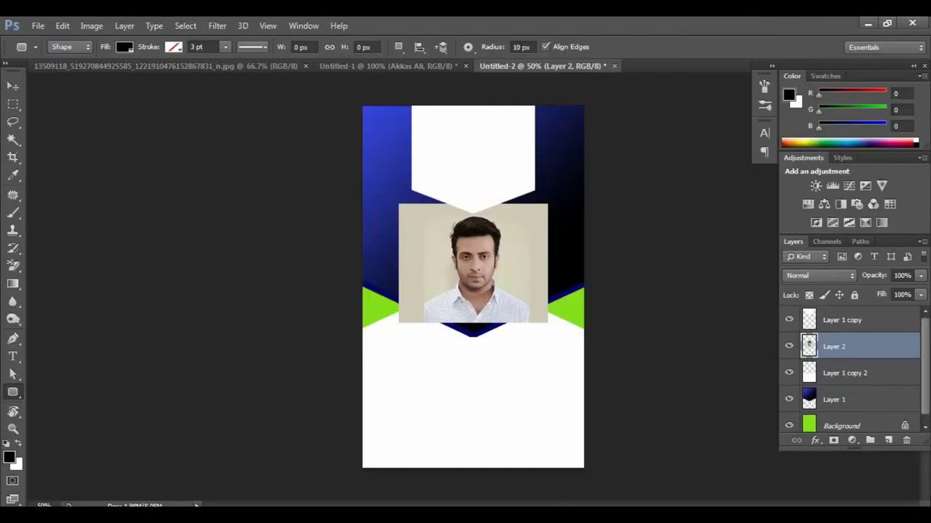
Step: Draw a rounded square over the portrait with no fill and a 3 pt navy stroke
click(888, 441)
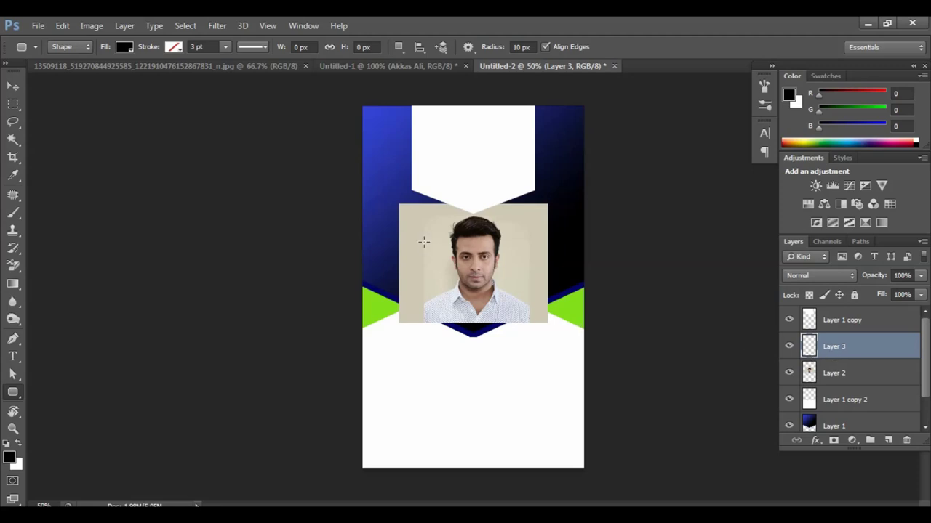
drag(424, 239, 514, 328)
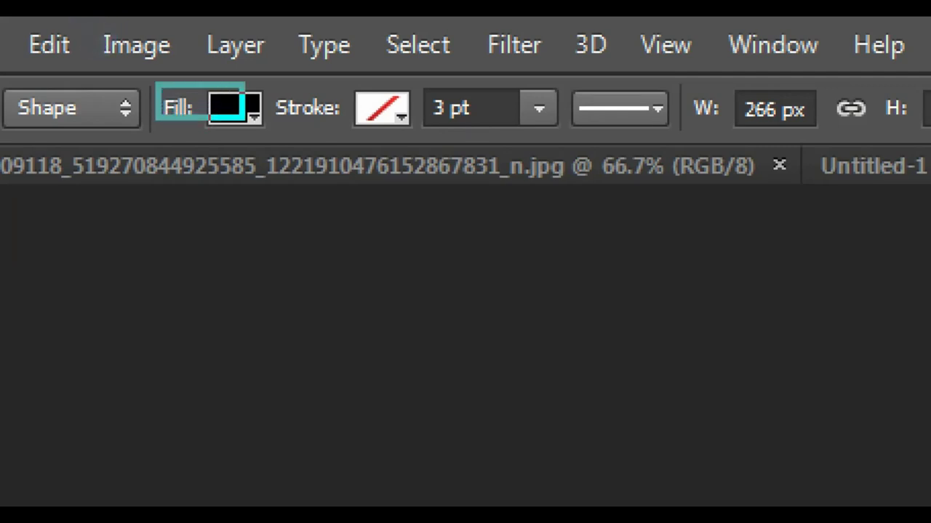
click(233, 108)
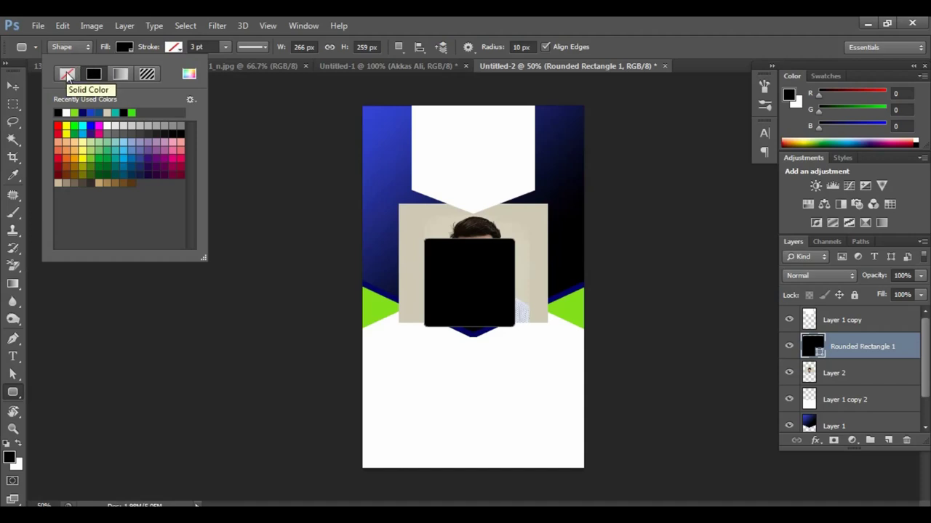
click(67, 75)
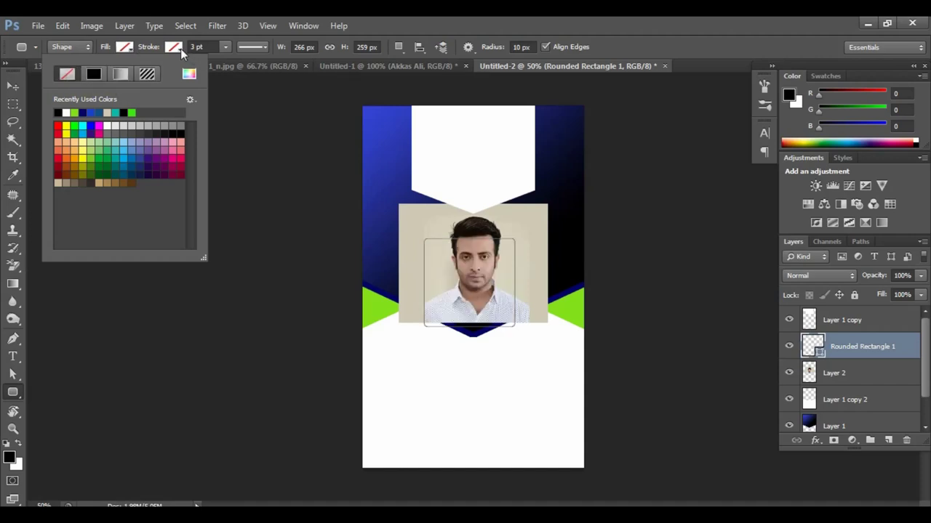
click(179, 48)
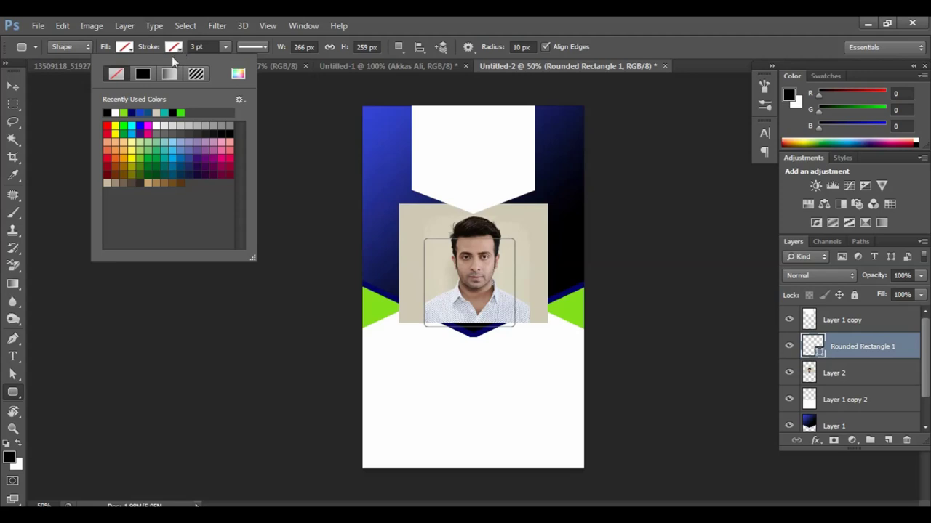
click(137, 113)
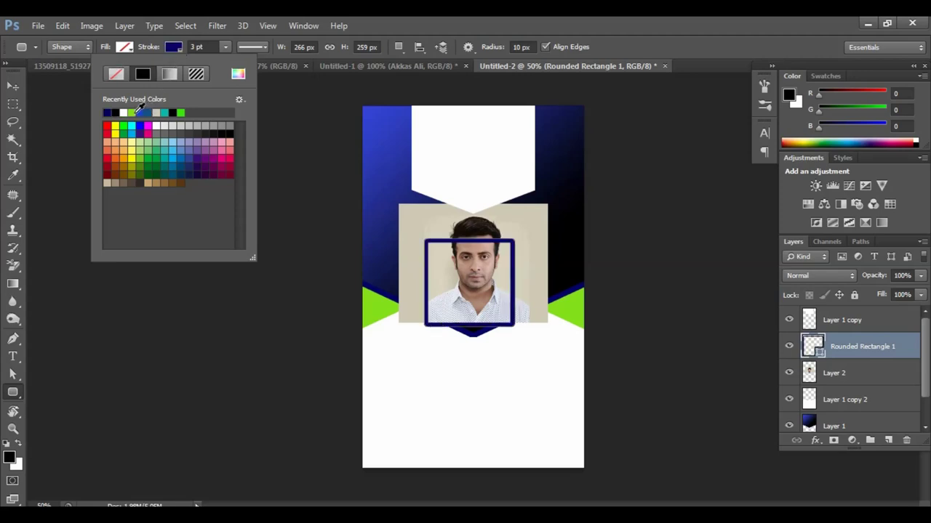
click(527, 21)
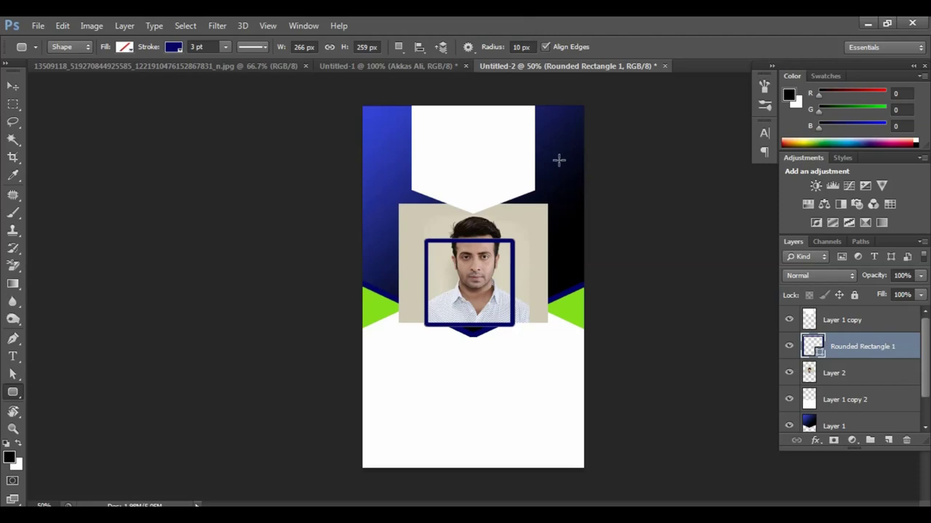
Step: Rotate the navy rounded rectangle about 45° into a diamond and centre it over the portrait's face
key(ctrl+t)
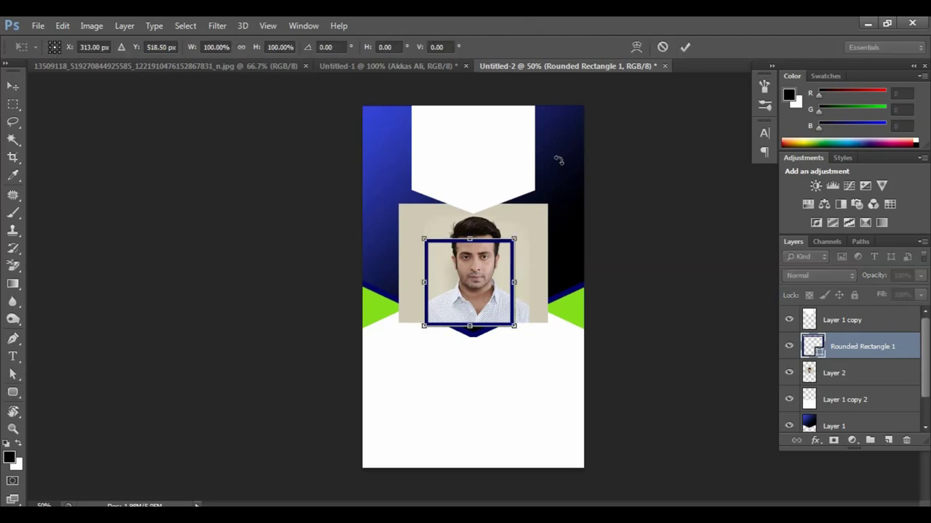
drag(573, 216, 596, 310)
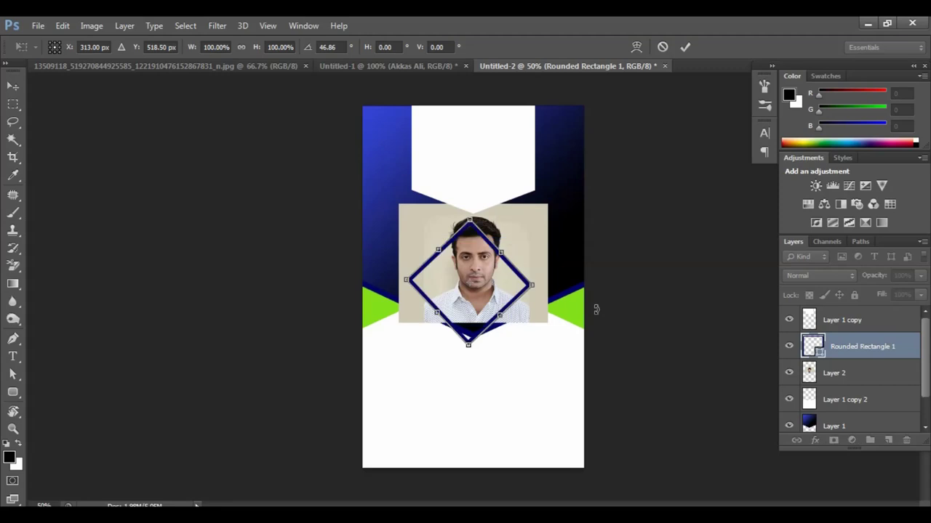
key(Return)
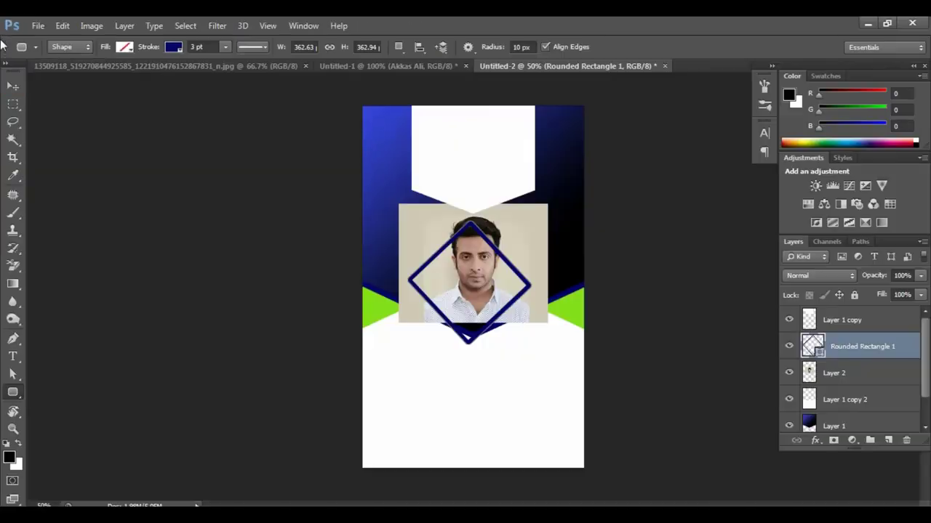
key(v)
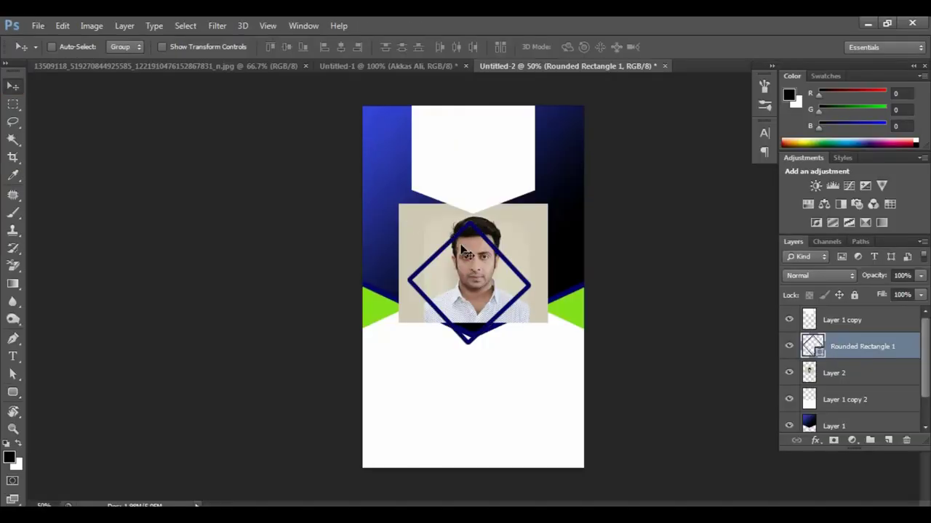
drag(460, 230, 466, 230)
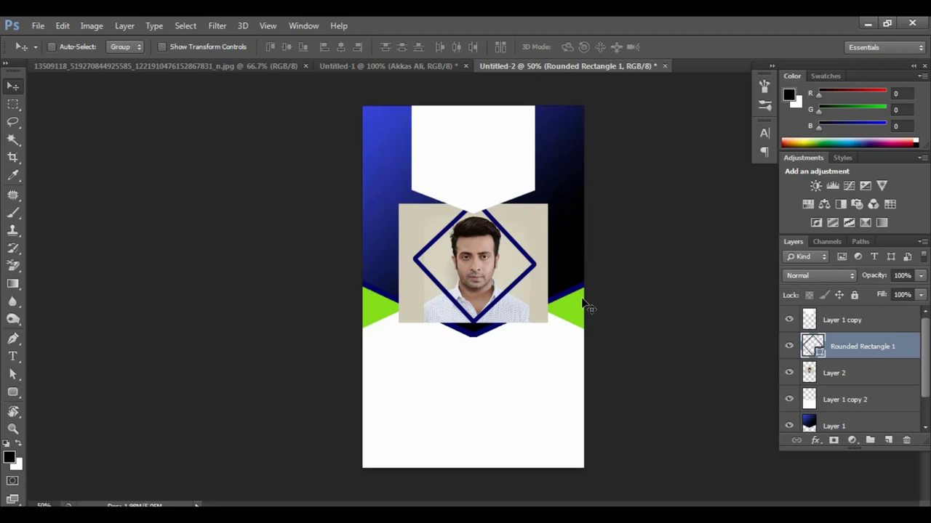
key(ctrl+plus)
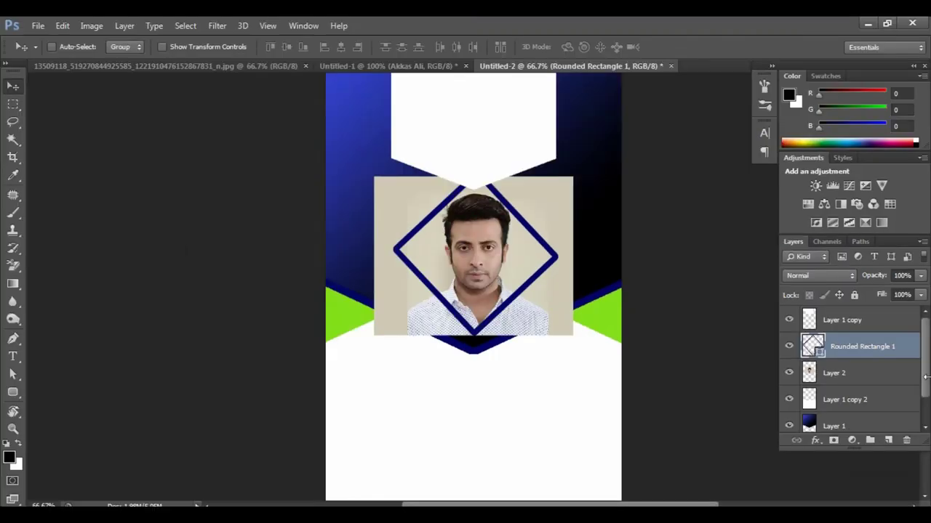
Step: Rasterize the diamond frame layer and Magic Wand-select the area inside the diamond
right_click(867, 346)
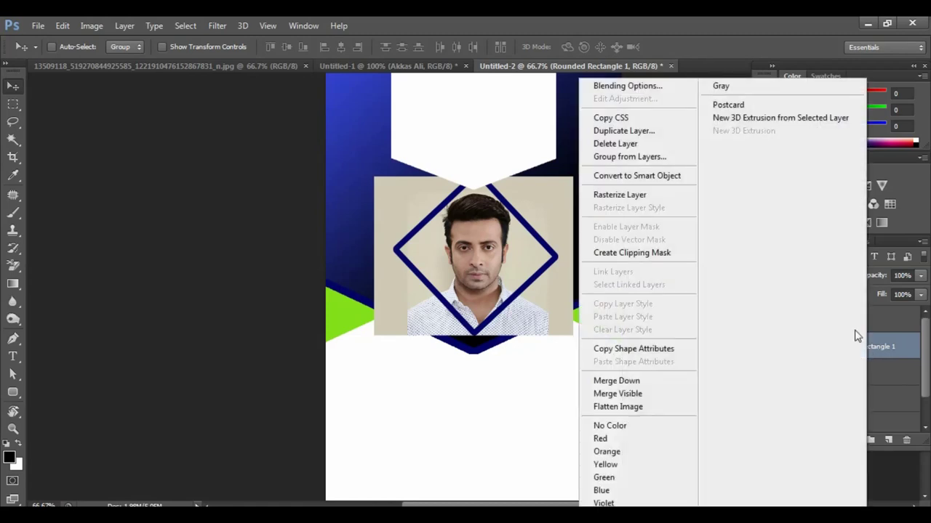
click(626, 200)
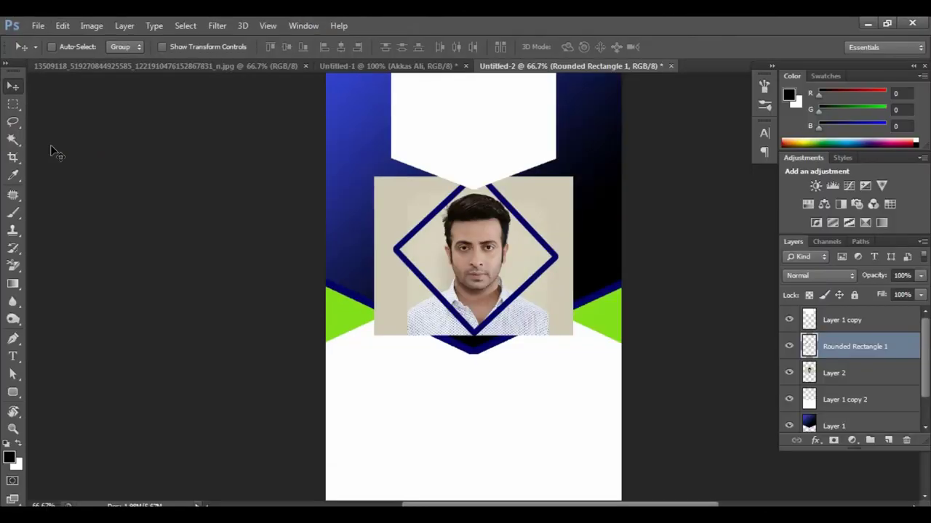
click(16, 142)
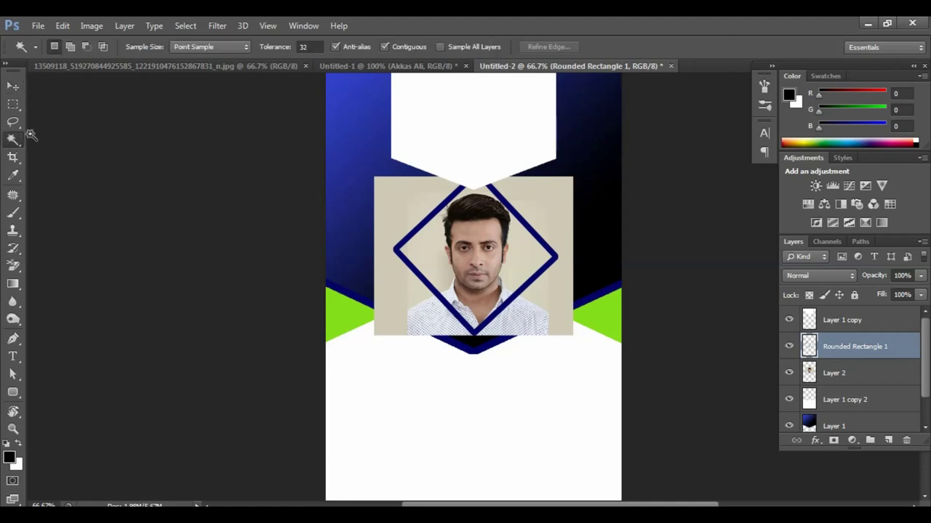
click(507, 250)
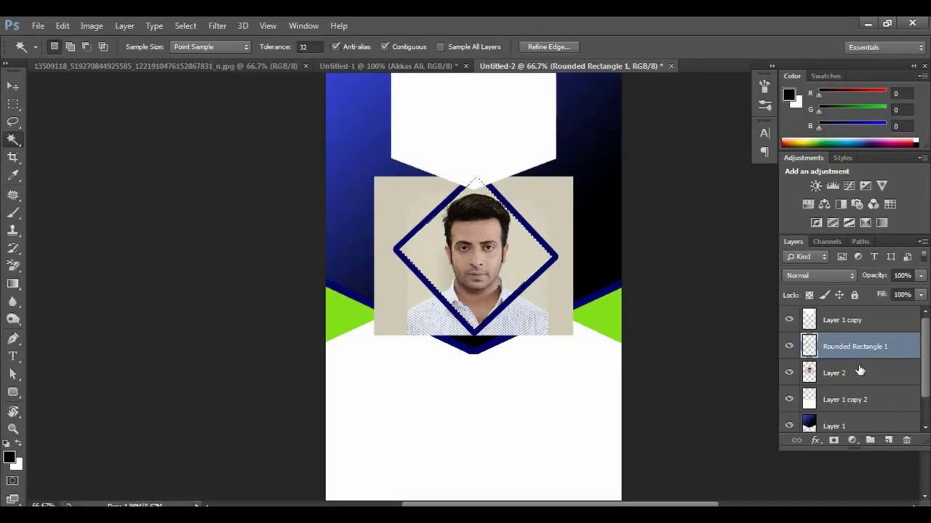
Step: Invert the selection and delete Layer 2's portrait outside the diamond
click(858, 373)
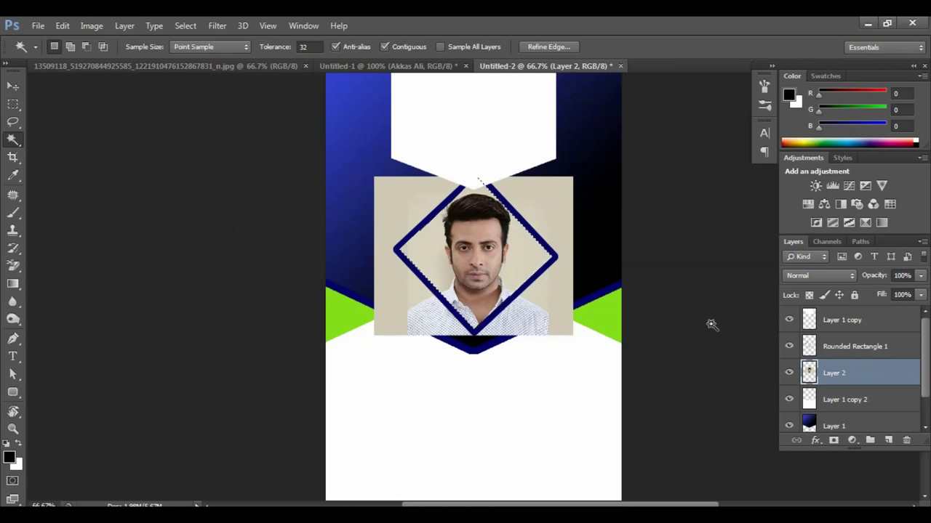
key(Delete)
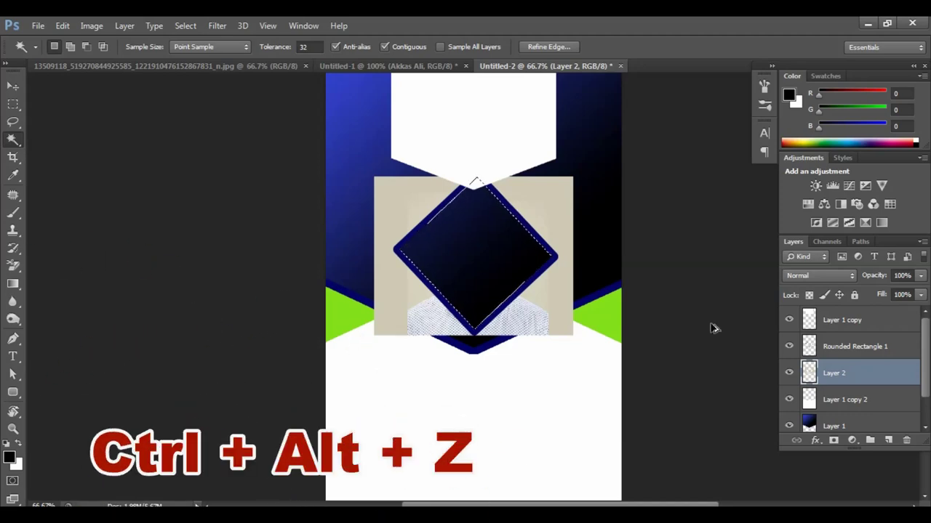
key(ctrl+alt+z)
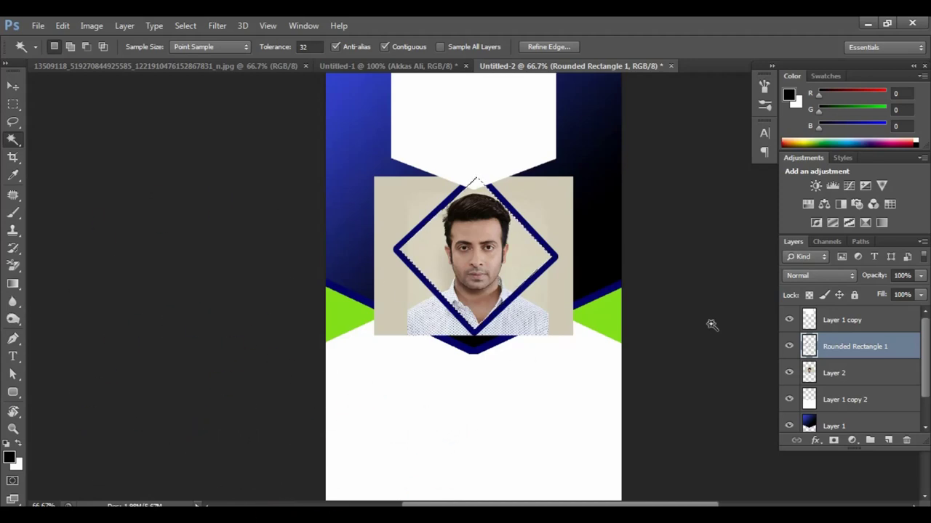
key(ctrl+shift+i)
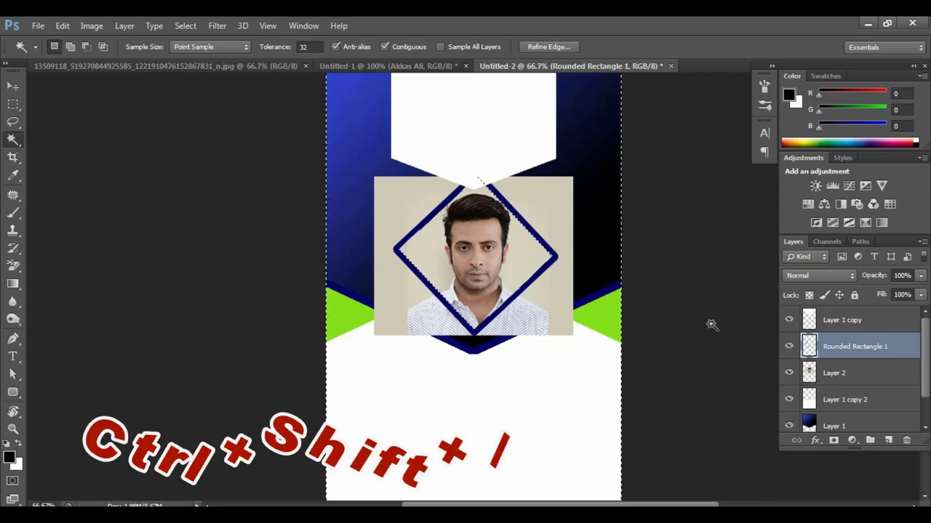
click(858, 374)
key(Delete)
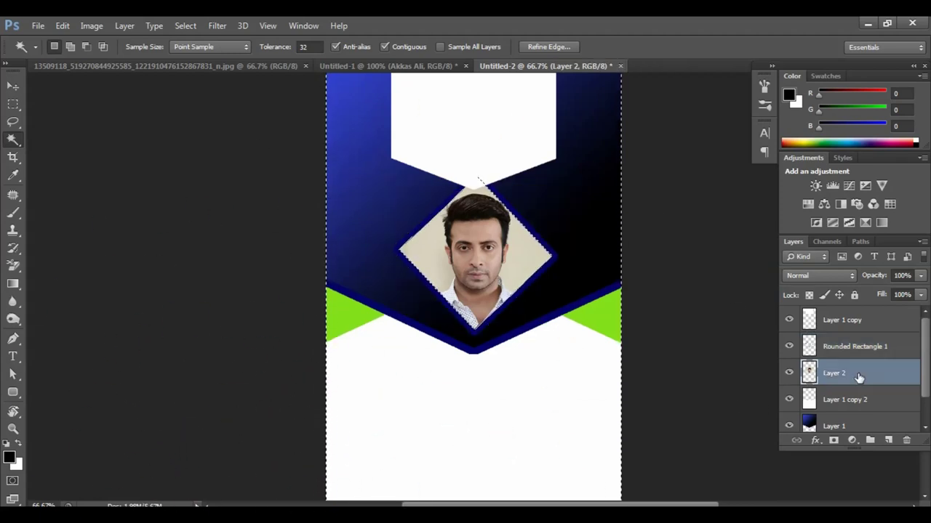
Step: Deselect, move Rounded Rectangle 1 to the top, and place Layer 2 above Layer 1 copy
key(ctrl+d)
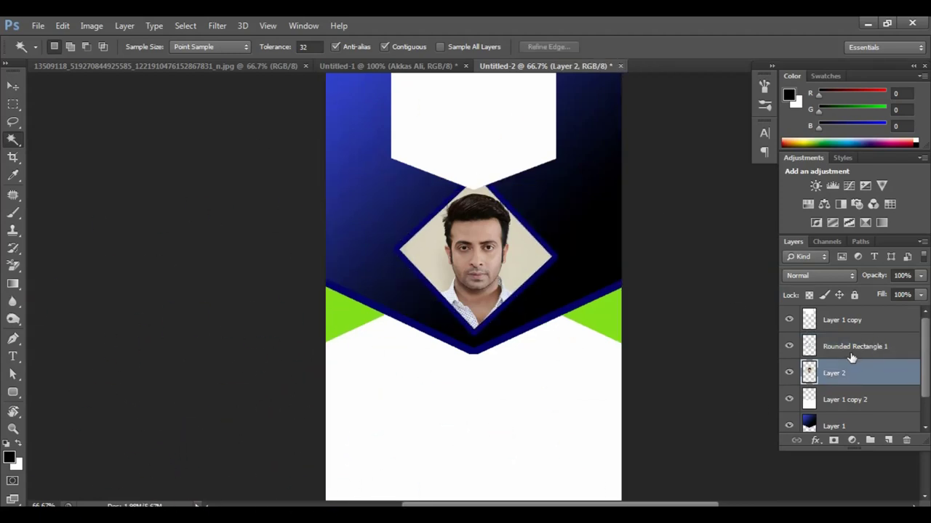
click(841, 352)
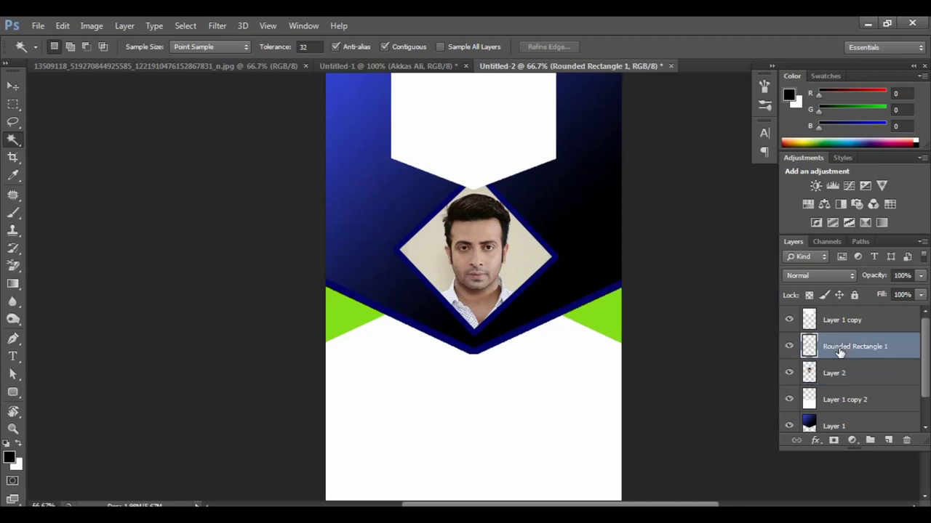
drag(841, 351, 841, 317)
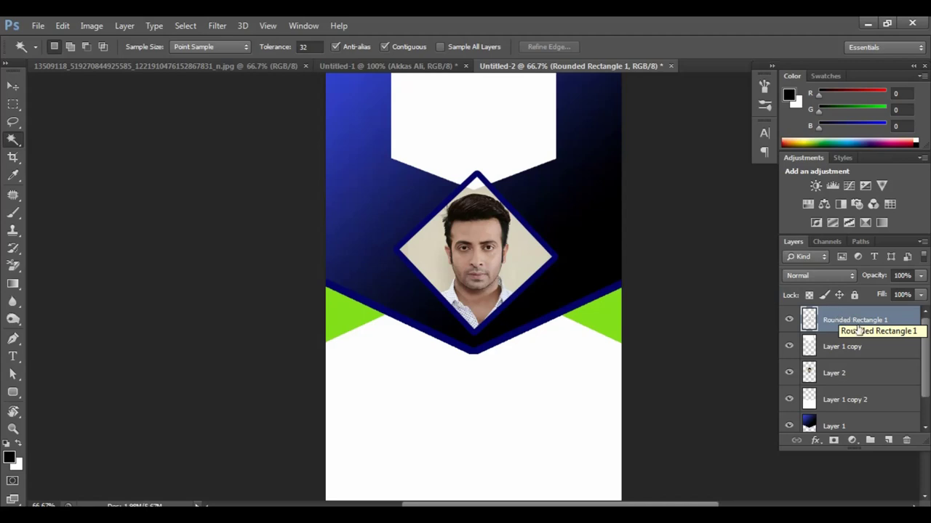
drag(842, 378, 836, 346)
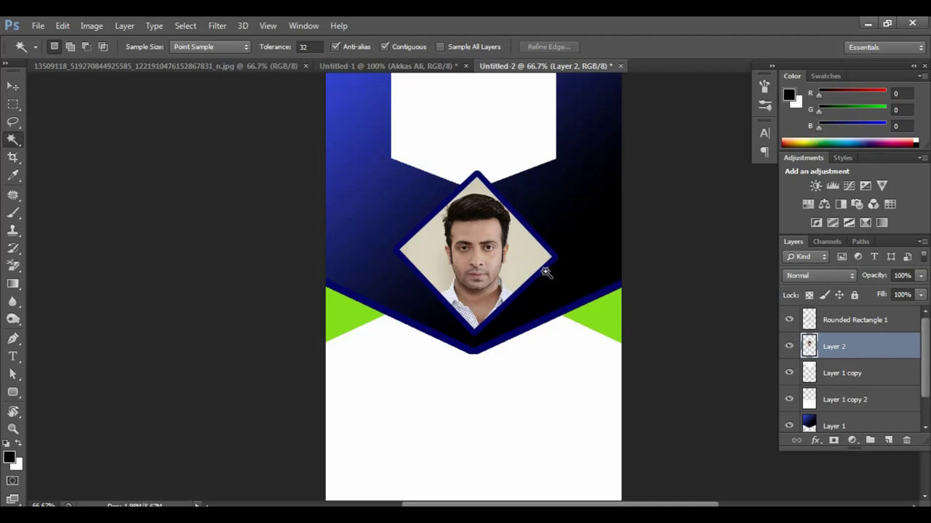
drag(540, 266, 532, 339)
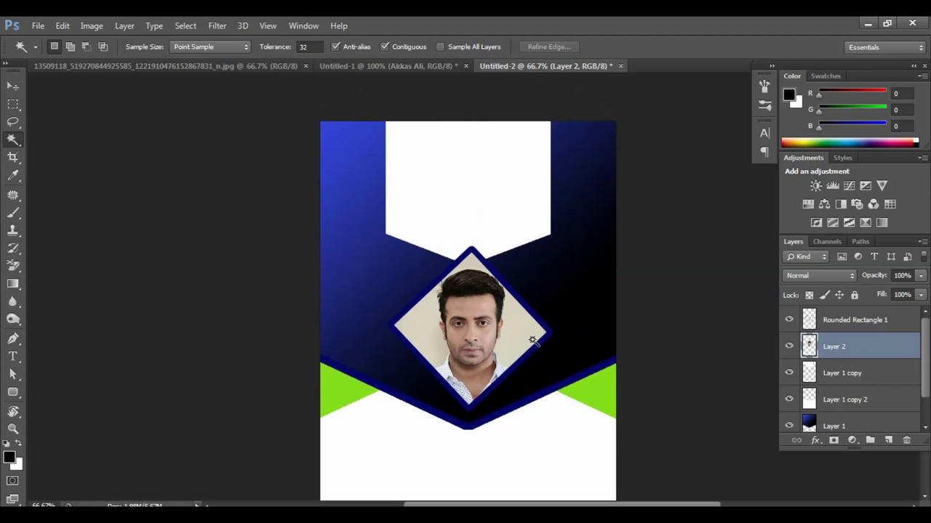
Step: Type the title text at the top of the white panel and scale it down to fit
key(t)
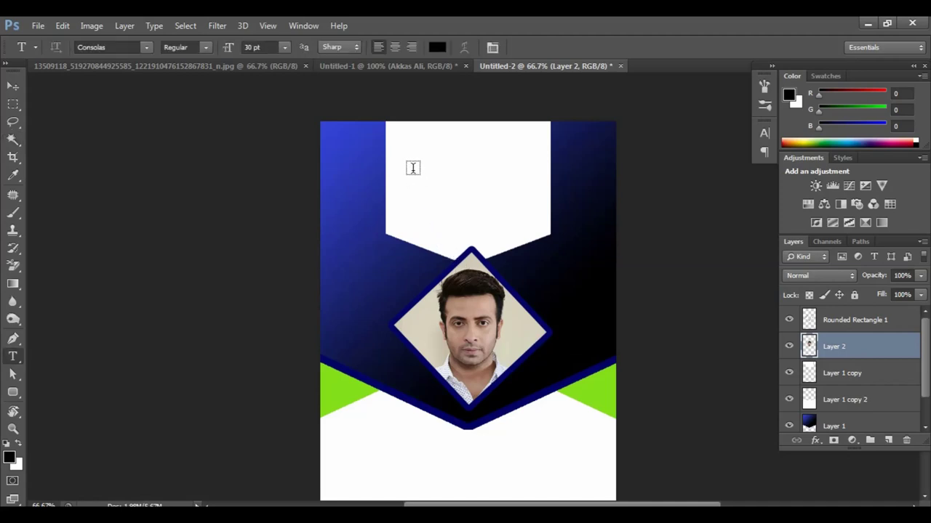
click(401, 143)
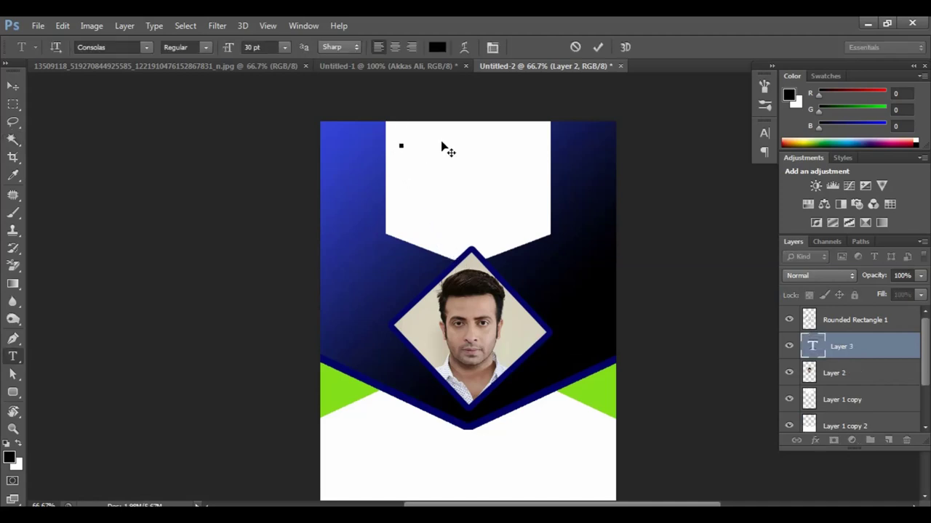
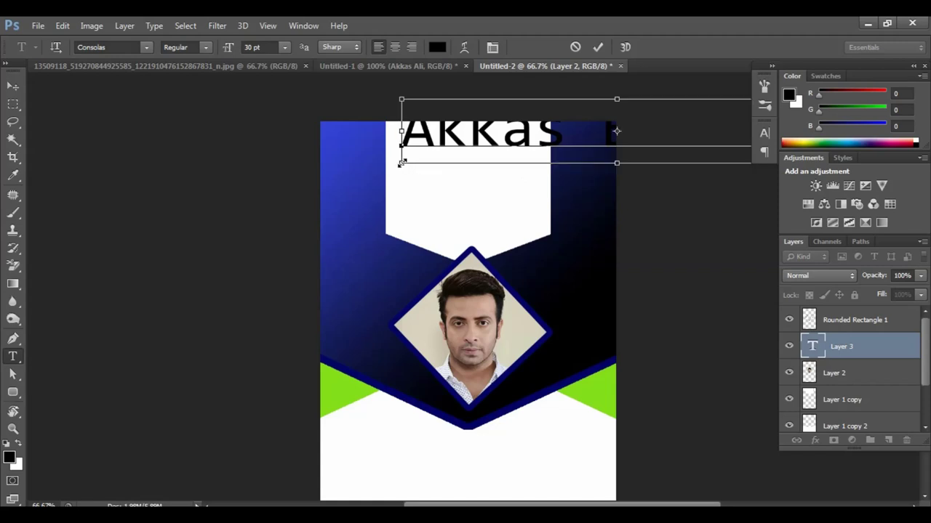
drag(401, 163, 447, 210)
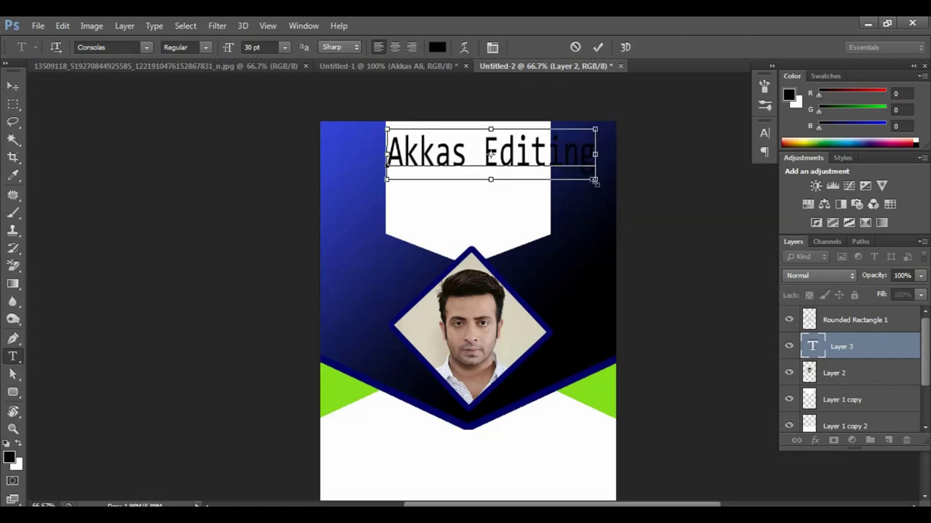
drag(594, 181, 543, 165)
key(ctrl+Return)
key(v)
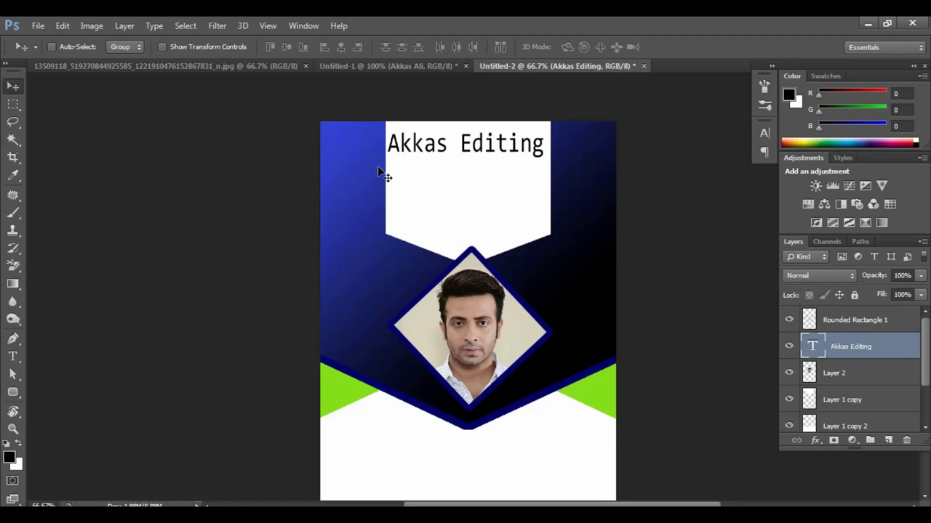
Step: Add a 10 pt 'YouTube' line under the title with 700 letter spacing, scaled to fit
key(t)
click(412, 183)
click(284, 47)
click(271, 129)
text(YouTube)
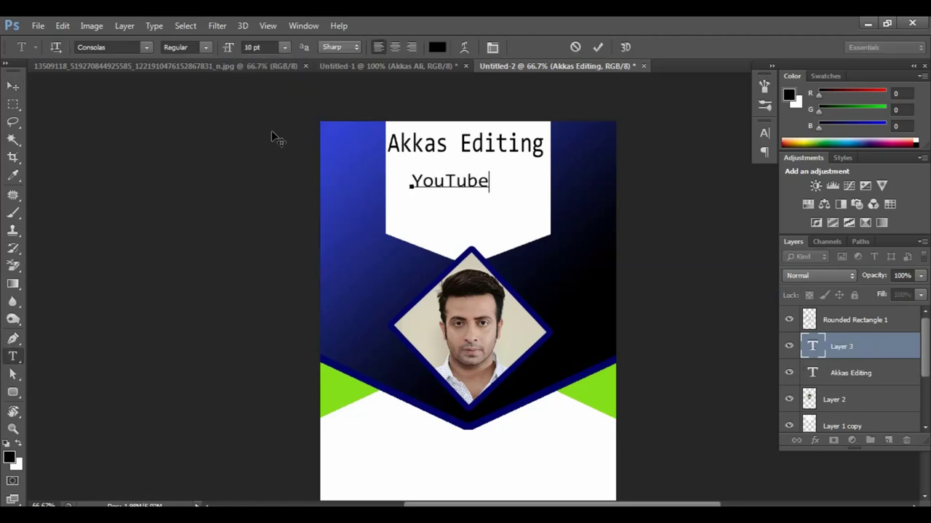
key(ctrl+a)
click(764, 134)
text(700)
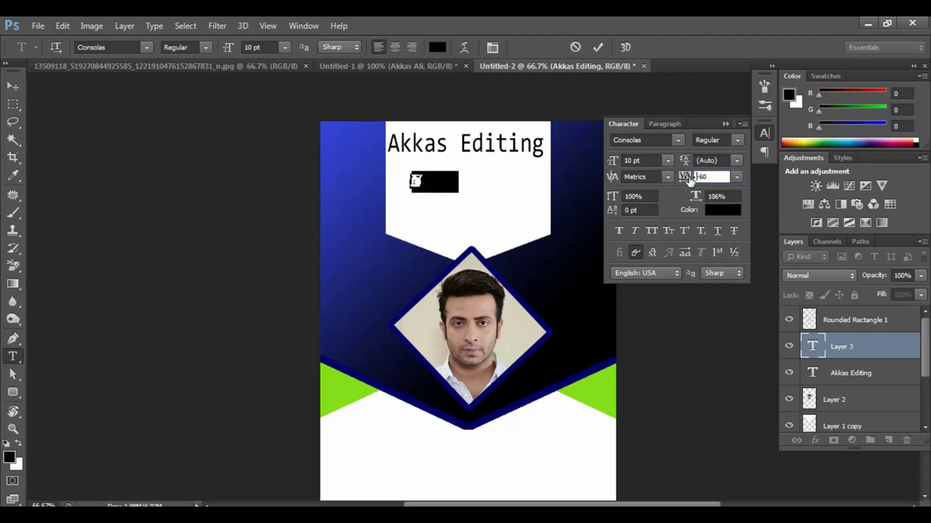
key(Return)
click(763, 133)
drag(557, 182, 512, 200)
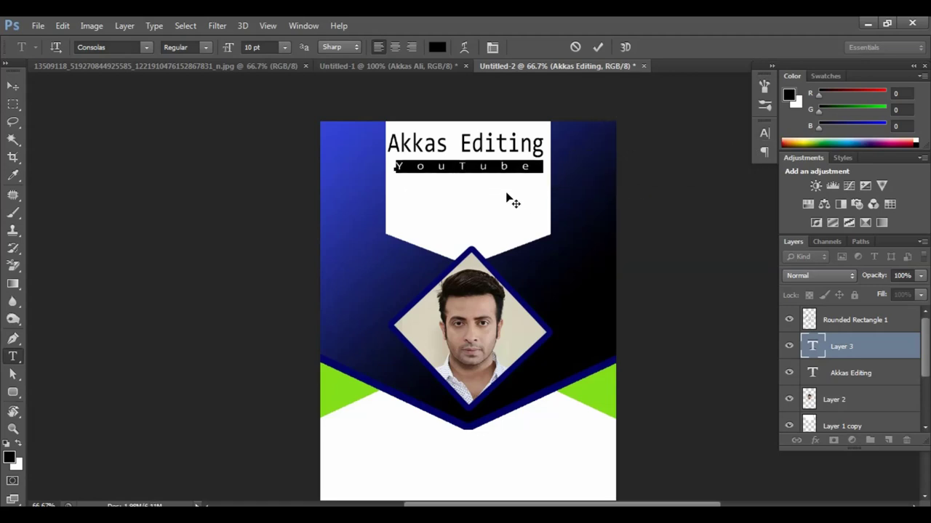
click(15, 88)
Step: Add the person's name in white below the portrait with tighter letter spacing
scroll(476, 274, down, 1)
scroll(475, 363, up, 1)
key(t)
click(422, 304)
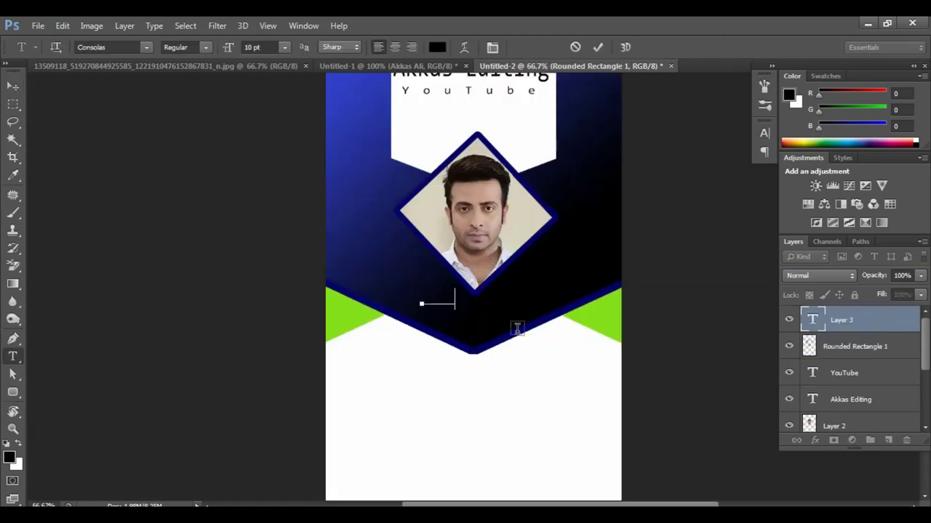
key(ctrl+a)
click(437, 47)
click(519, 146)
click(831, 141)
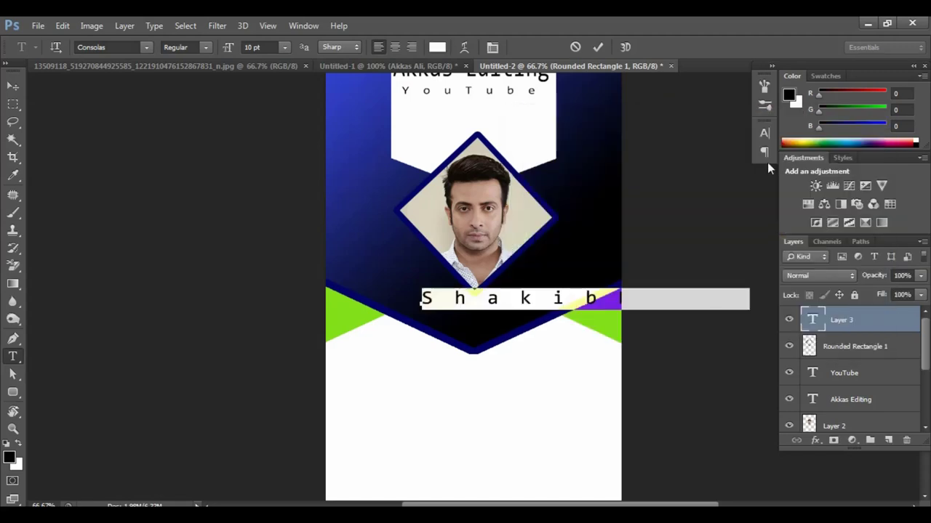
click(763, 134)
drag(709, 178, 695, 178)
click(514, 303)
key(ctrl+Return)
Step: Add a smaller 'Bangla Hero' caption directly under the name
click(452, 332)
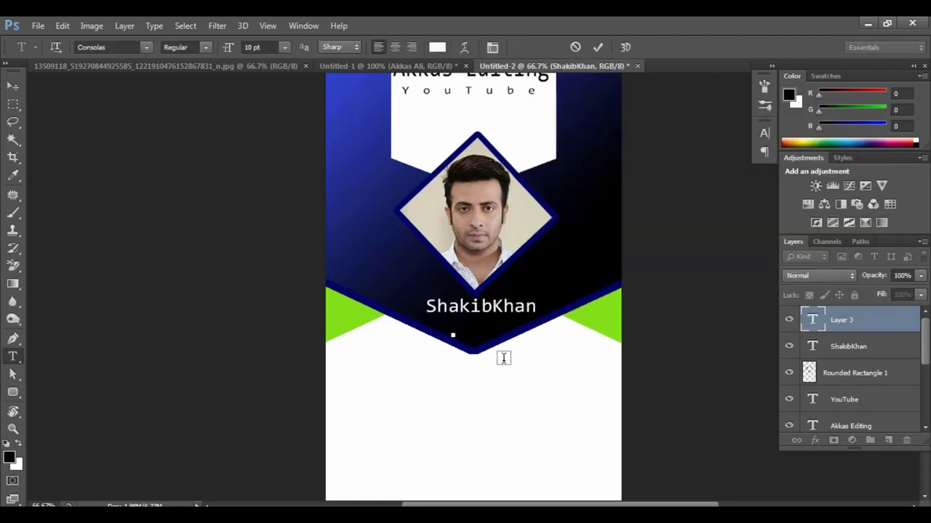
text(Bangla Hero)
key(ctrl+a)
drag(530, 336, 519, 332)
key(ctrl+Return)
Step: Type black 'Card No:', 'Father Name:' and 'Mother Name:' lines in the white lower area
scroll(384, 312, down, 2)
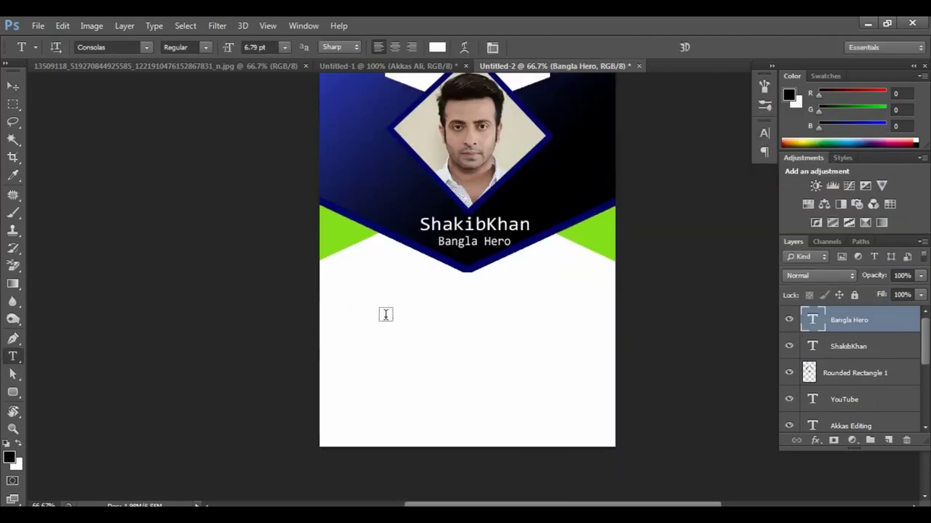
click(349, 311)
text(C)
click(437, 46)
click(818, 146)
text(ard No:)
key(Return)
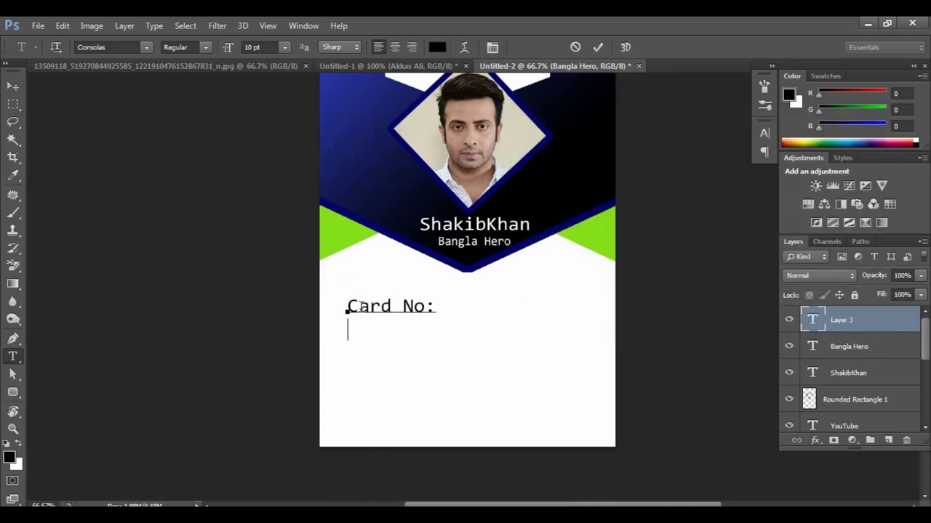
text(Father Name:)
key(Return)
text(Mother Name:)
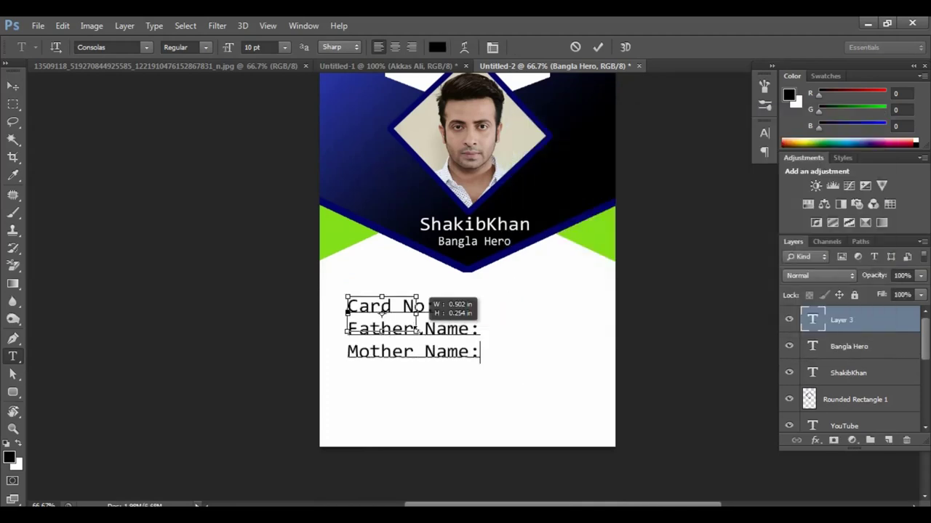
Step: Align the colons and fill in 123456789 and x placeholders for the parent name lines
key(ctrl+plus)
key(ctrl+plus)
click(249, 390)
click(250, 424)
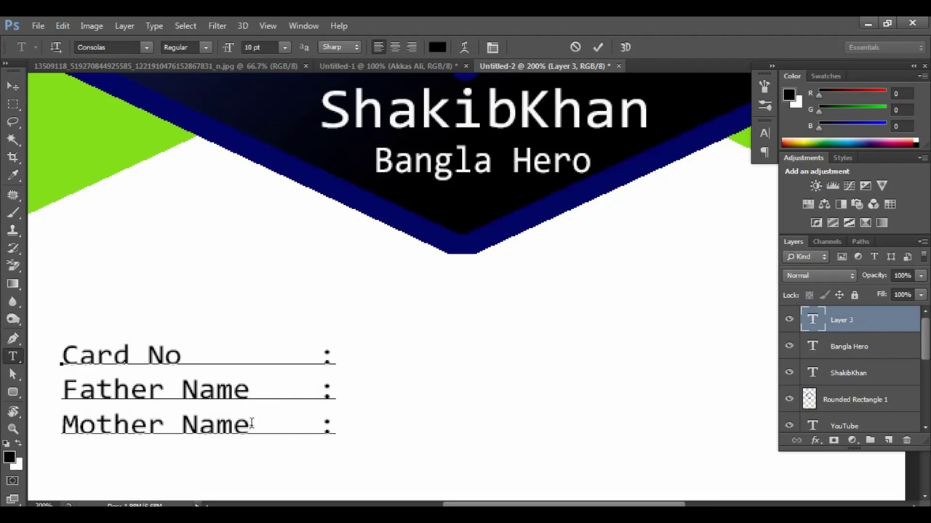
click(335, 355)
text(123456789)
click(343, 396)
key(BackSpace)
key(BackSpace)
key(BackSpace)
key(BackSpace)
text(xxxxxxxxxxx)
click(336, 425)
text(xxxx)
key(ctrl+minus)
key(ctrl+minus)
key(ctrl+minus)
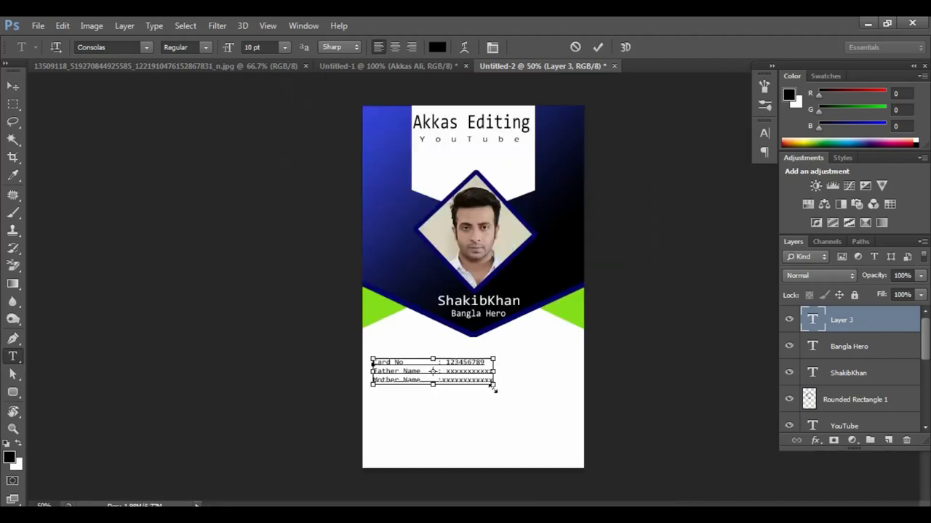
text(xxxxxxxx)
click(15, 88)
key(ctrl+plus)
key(ctrl+plus)
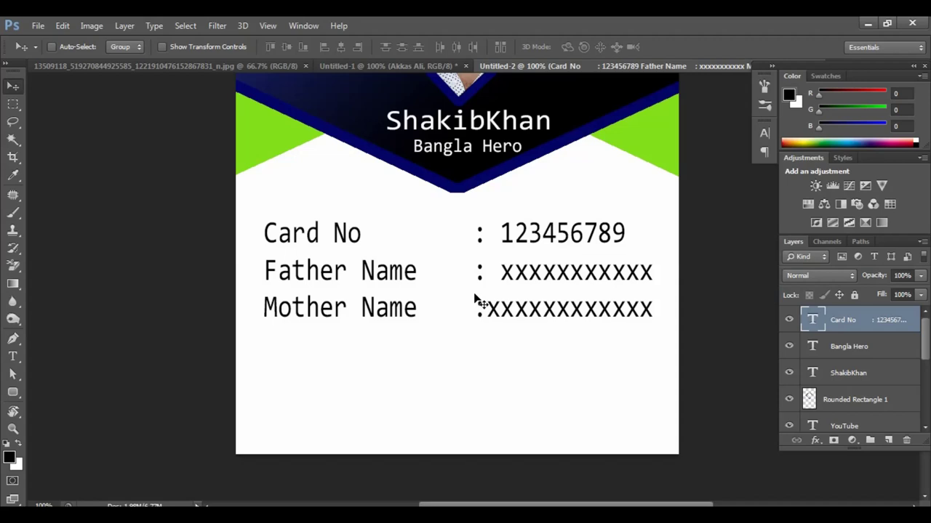
key(t)
click(325, 396)
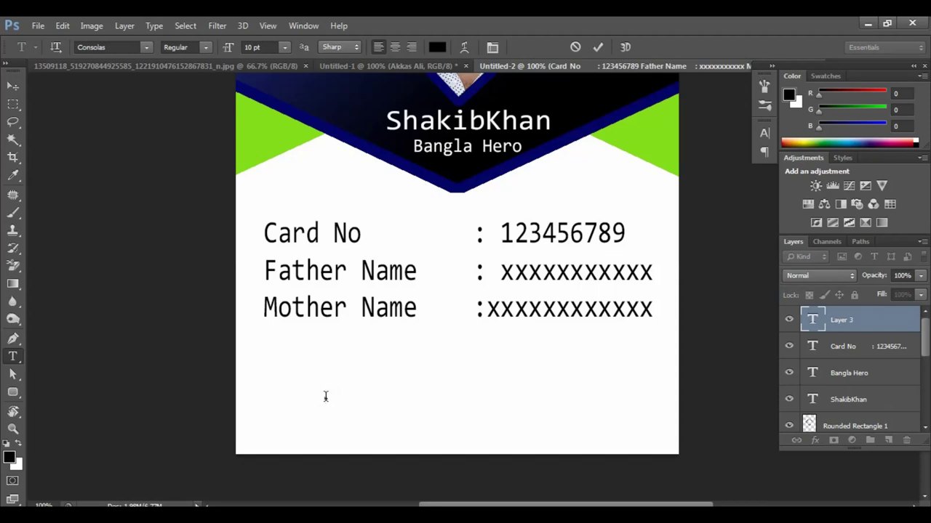
Step: Type 'Dhaka' below the details and move it down and to the right
text(Dhak)
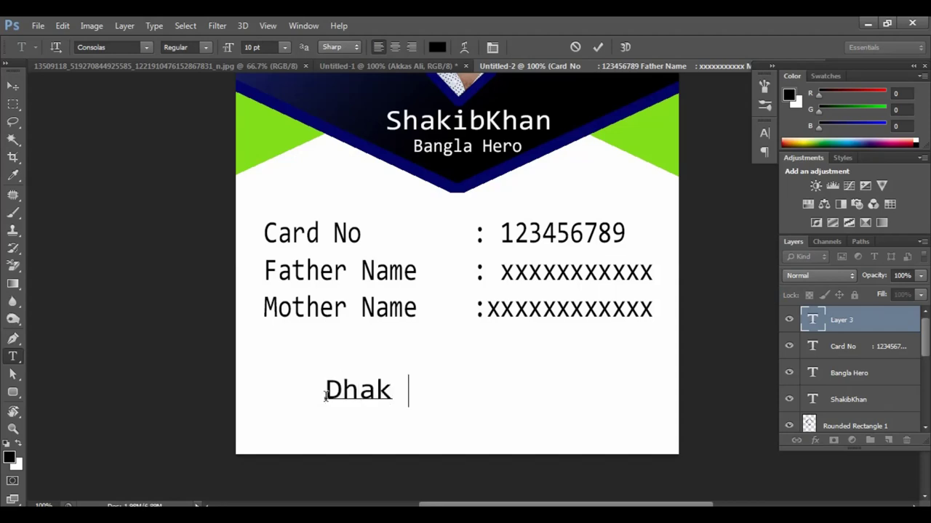
key(BackSpace)
text(a)
drag(473, 414, 507, 431)
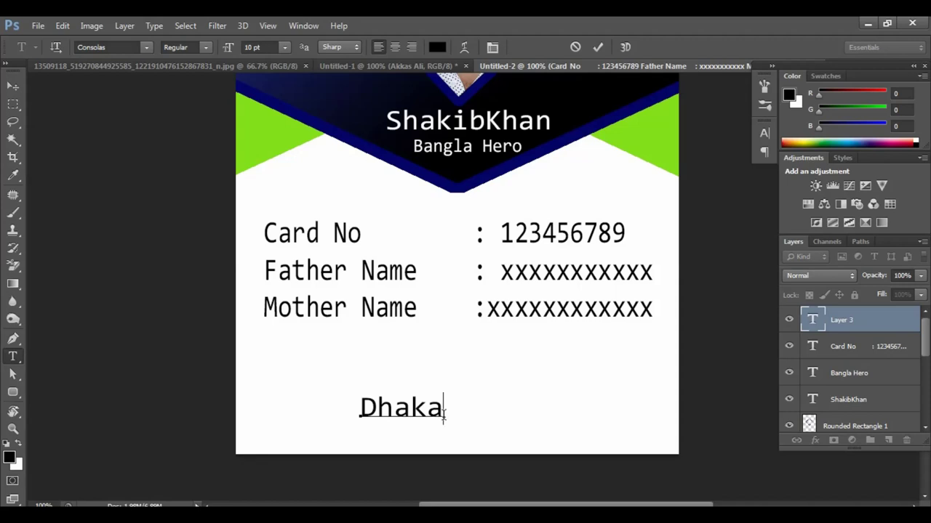
Step: Set Dhaka's font to Code 128 so it renders as a barcode, then open File Explorer
drag(383, 420, 368, 416)
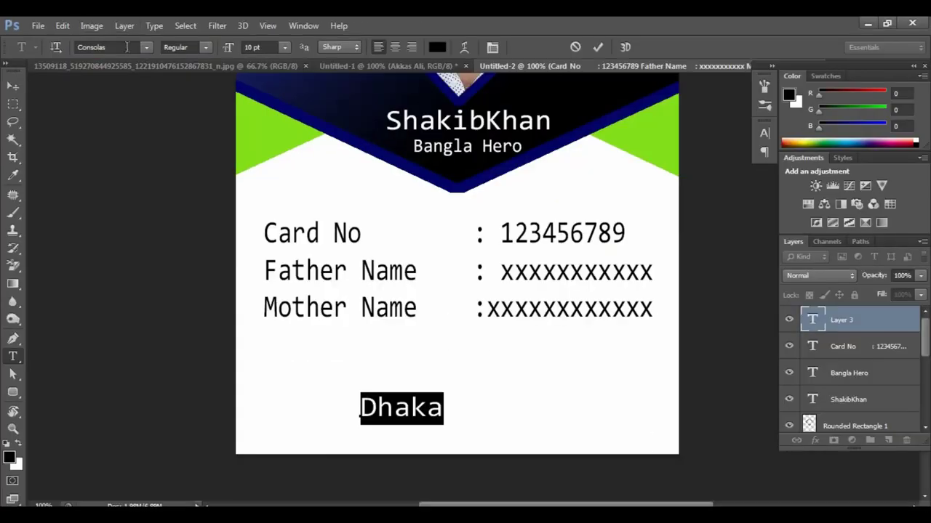
click(243, 110)
text(Code 128)
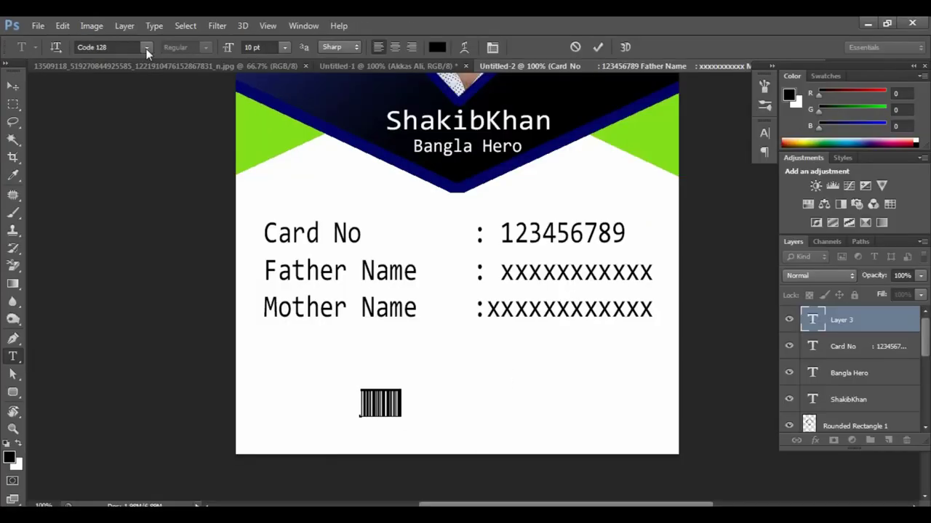
click(146, 47)
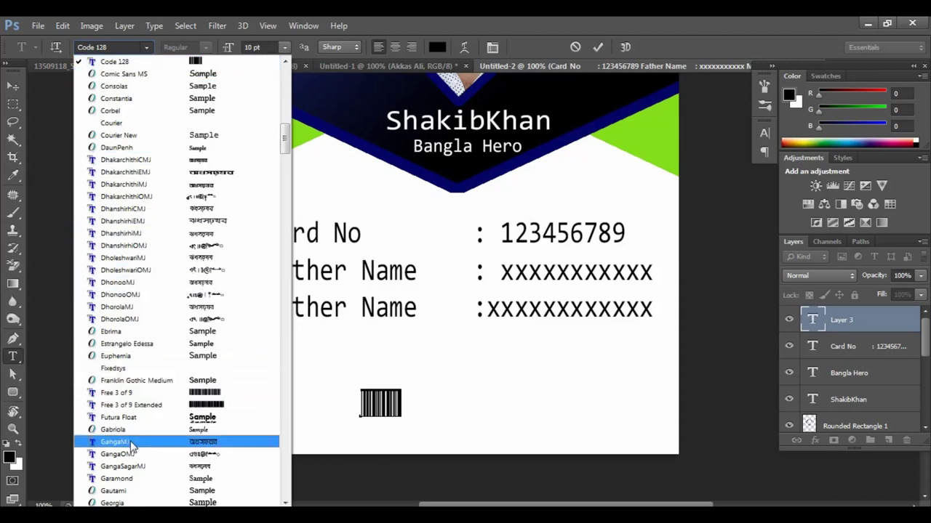
key(Escape)
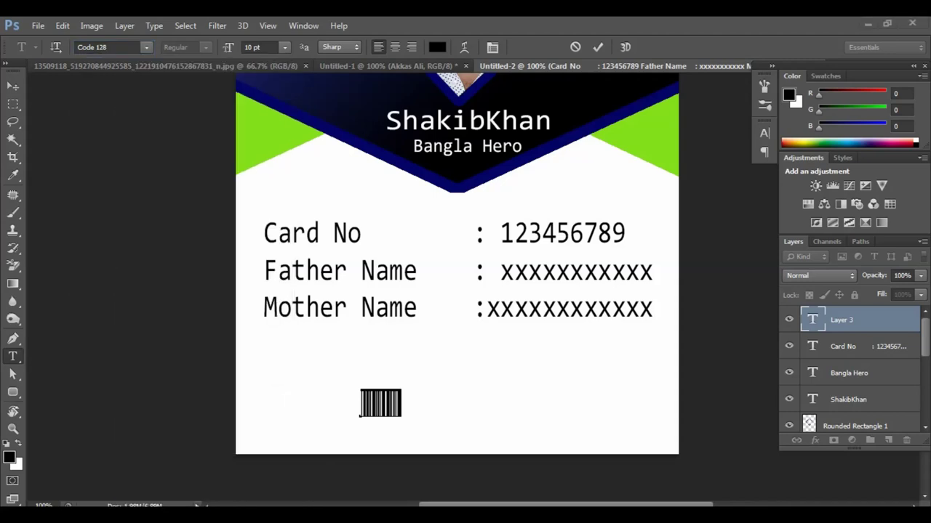
key(super+e)
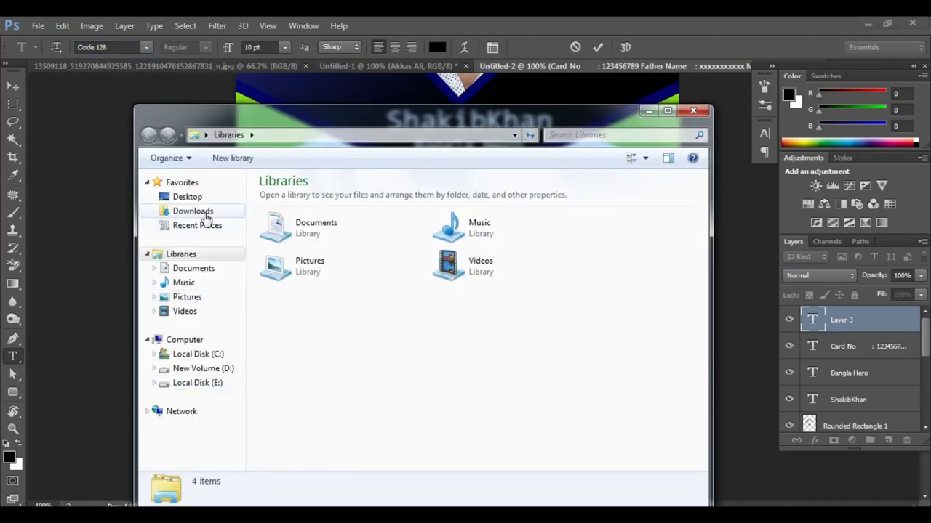
Step: Open the code128.ttf font preview from the Downloads folder
click(200, 212)
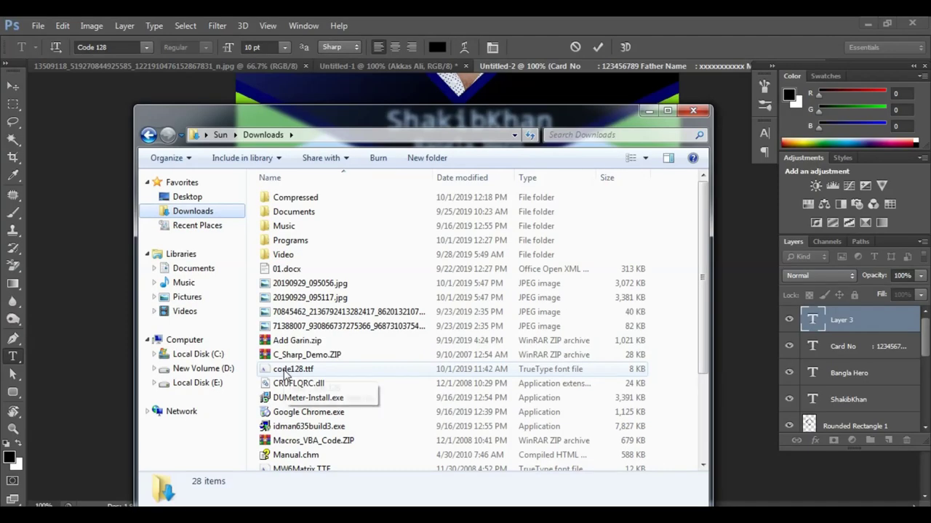
click(287, 370)
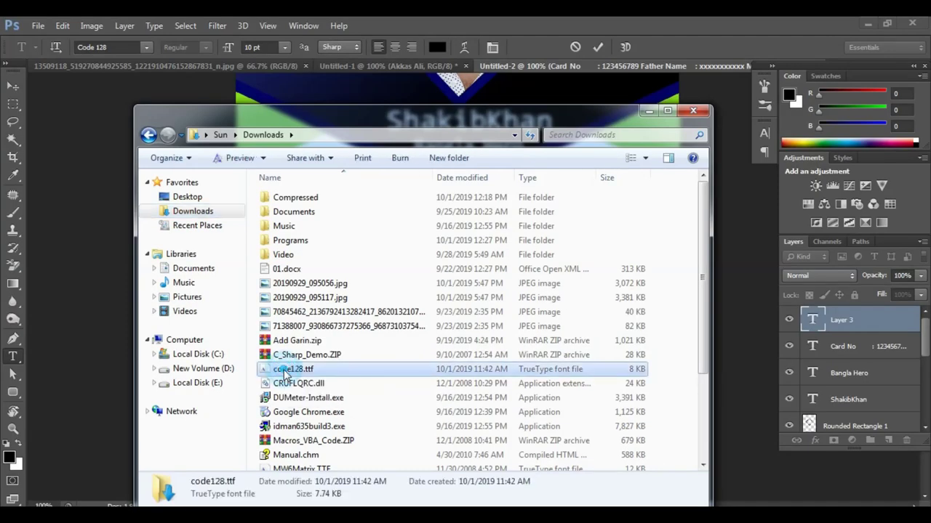
double_click(291, 369)
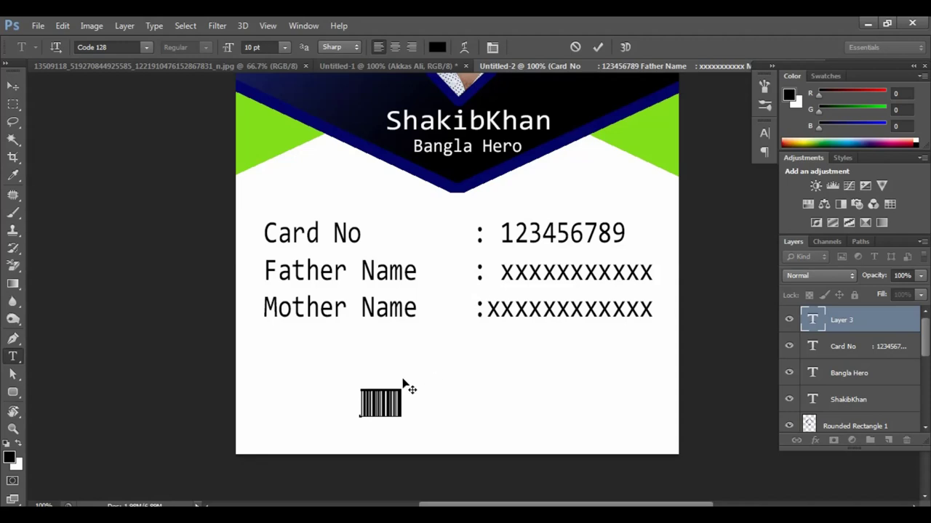
Step: Stretch the barcode wider and taller and commit it
click(396, 391)
drag(402, 417, 546, 430)
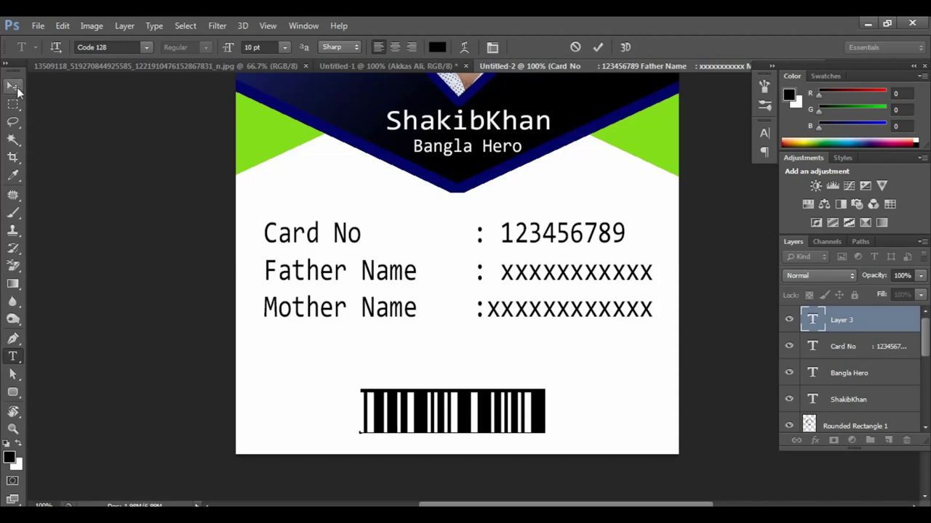
click(16, 86)
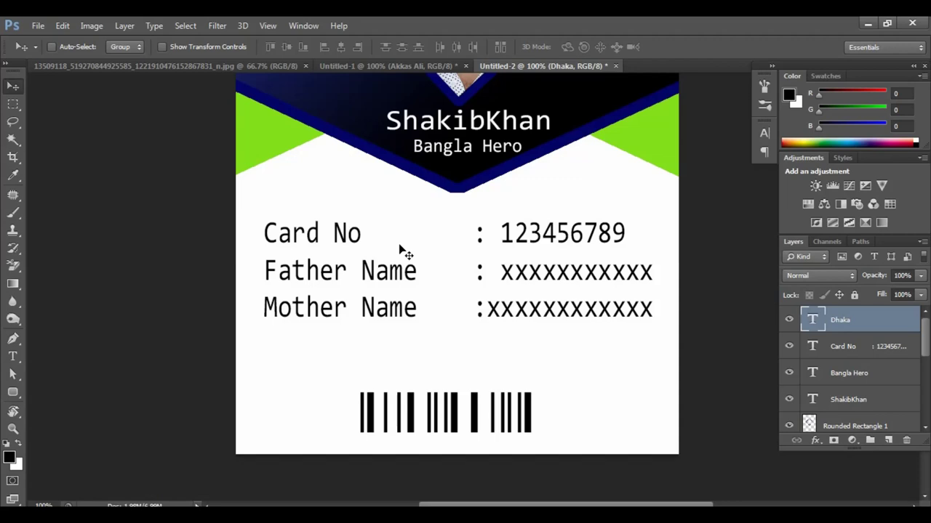
Step: Type '1' at the bottom right in the AlphanumericQR font to create a QR code
key(t)
click(586, 398)
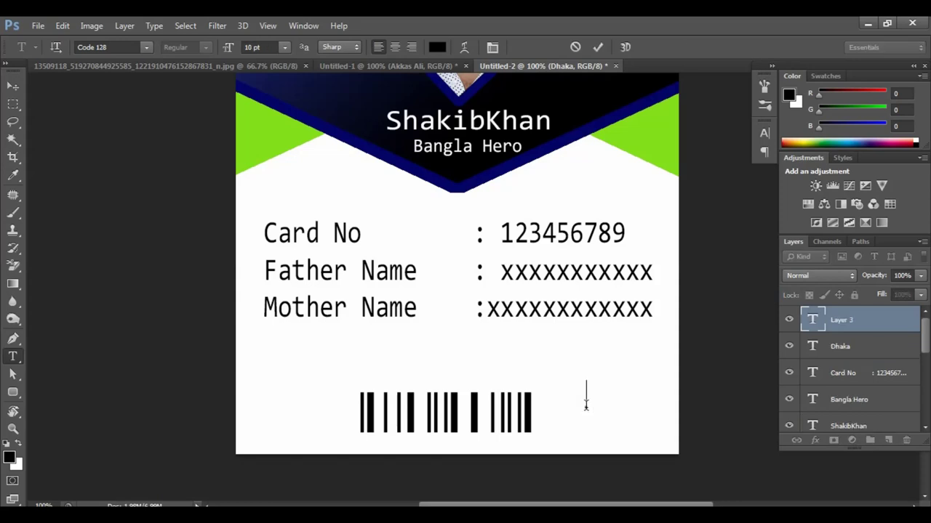
text(1)
click(147, 50)
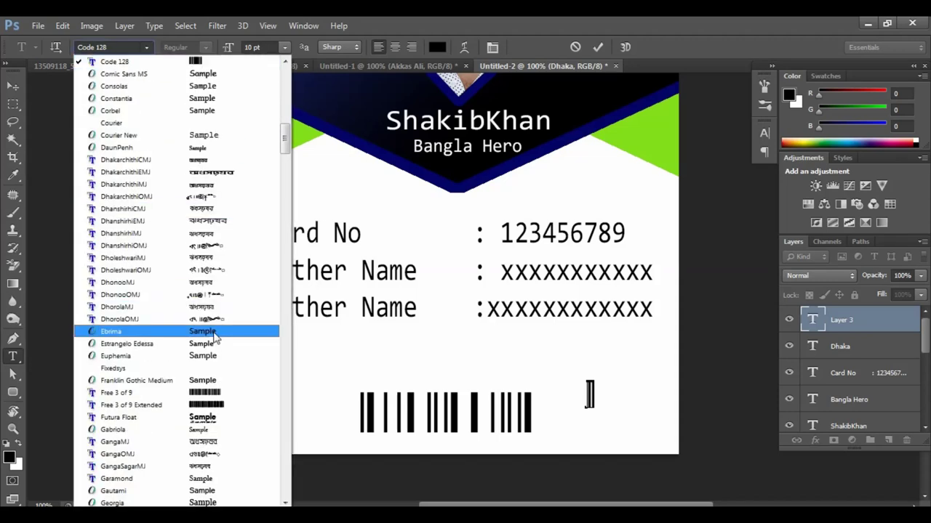
scroll(266, 182, up, 5)
click(214, 97)
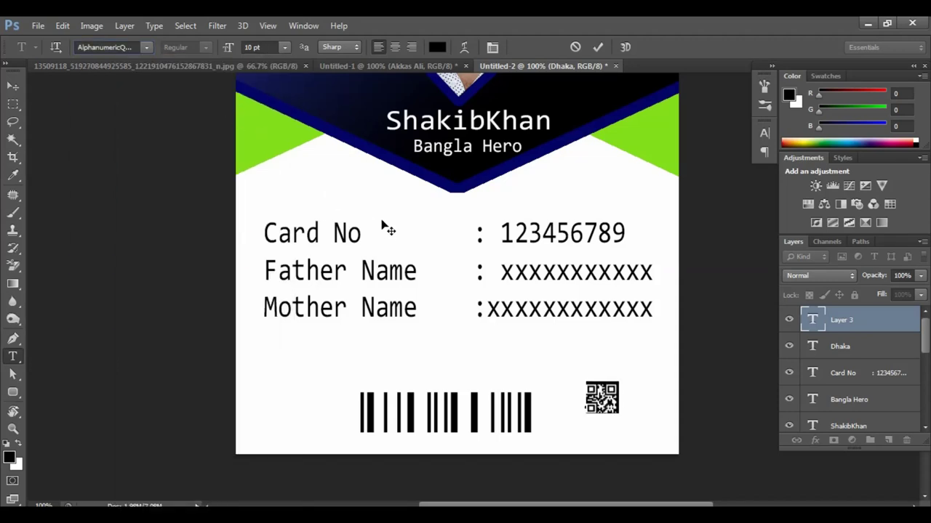
Step: Enlarge the QR code and position it beside the barcode at the card's bottom right
key(ctrl+t)
drag(629, 418, 660, 445)
key(Return)
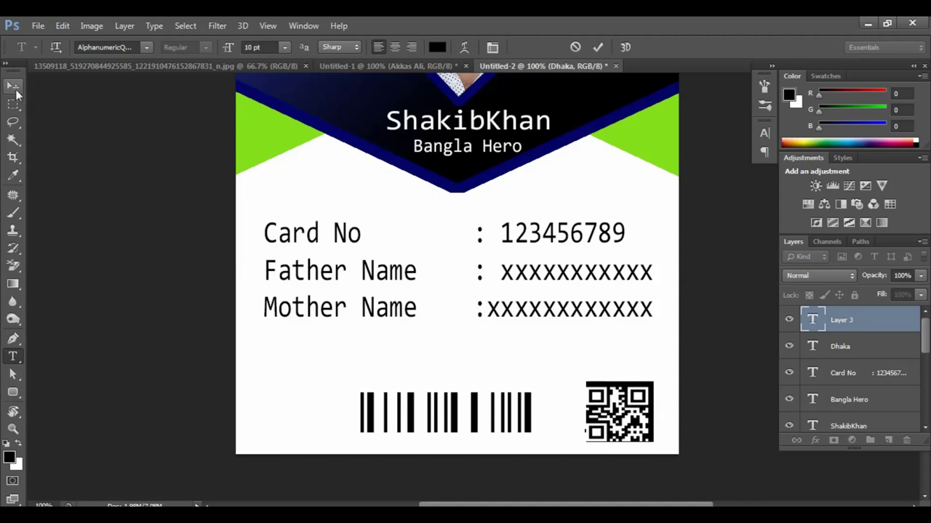
click(16, 93)
drag(611, 401, 612, 398)
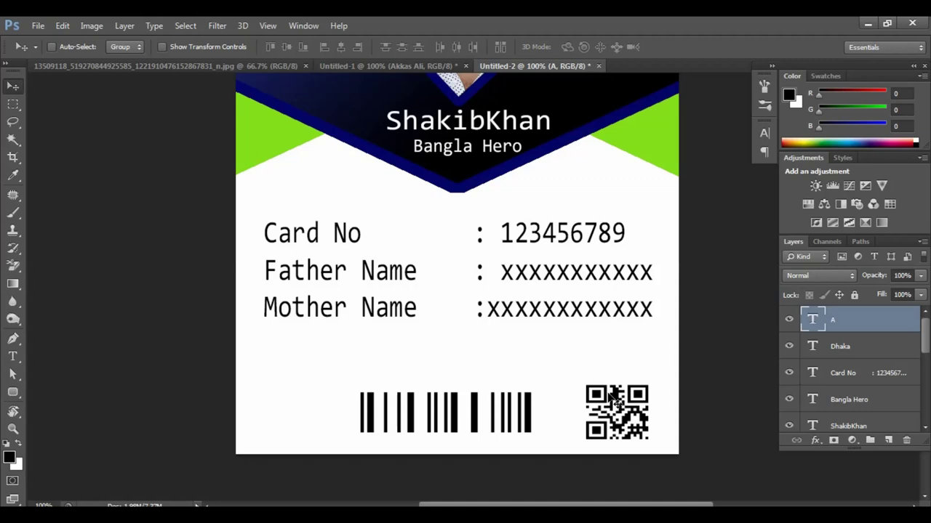
key(ctrl+minus)
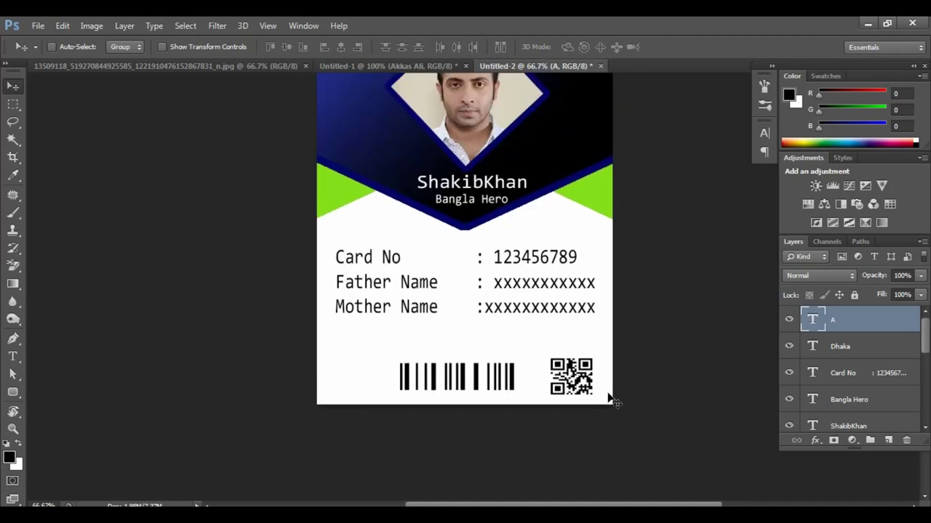
key(ctrl+minus)
key(ctrl+minus)
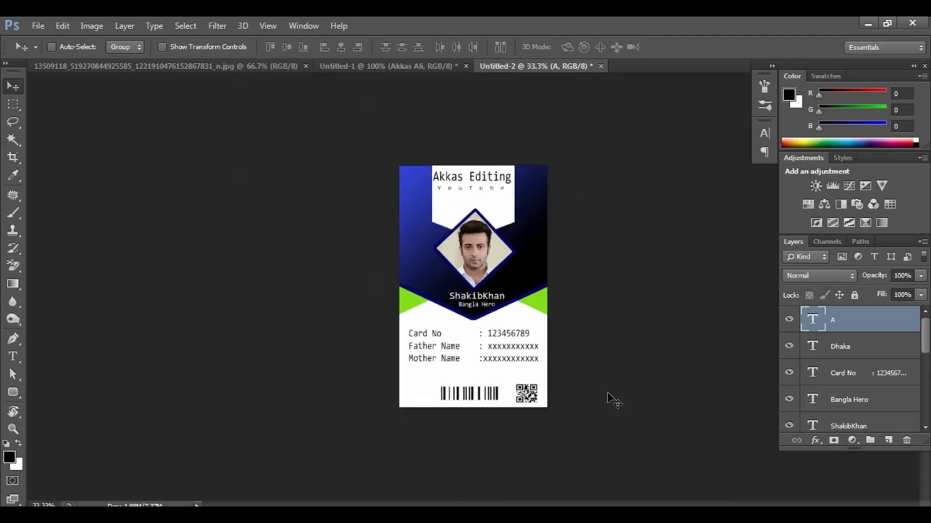